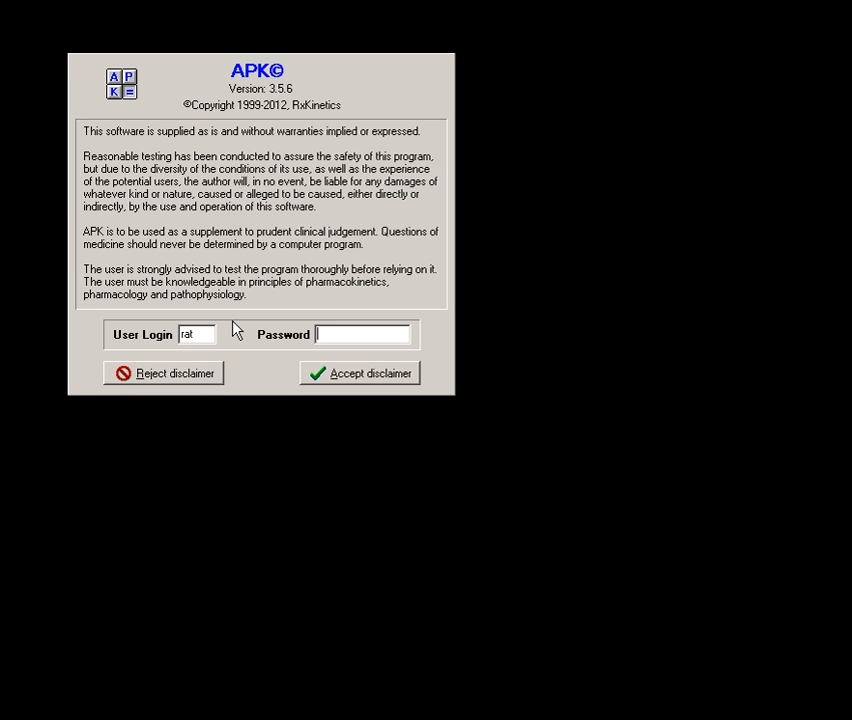
Enter the account password for the login and accept the disclaimer
type("******")
left_click(386, 375)
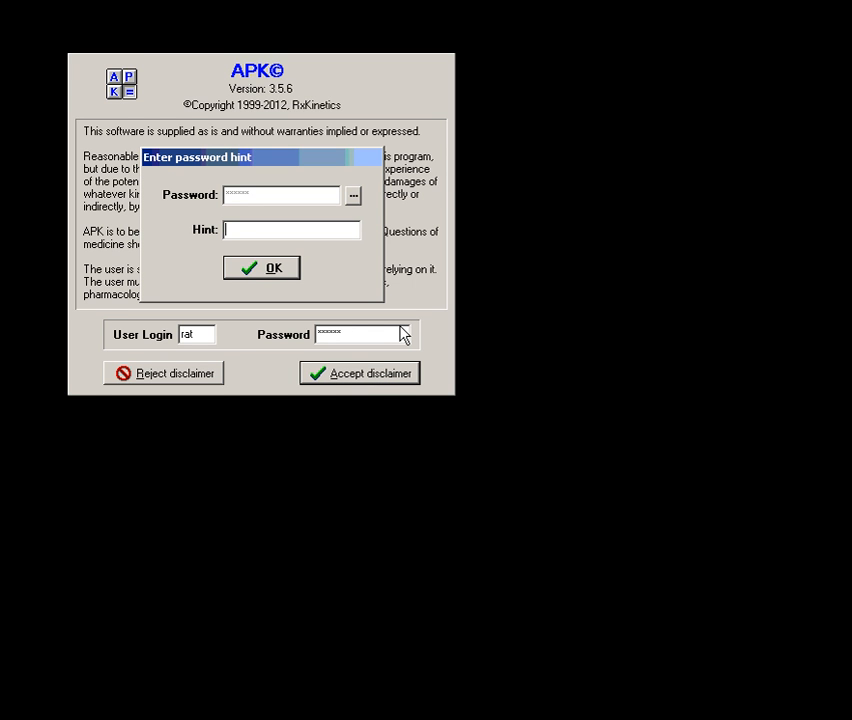
Set the password hint to "favorite color" and confirm it
type("favorite y")
key("BackSpace")
type("color")
left_click(264, 274)
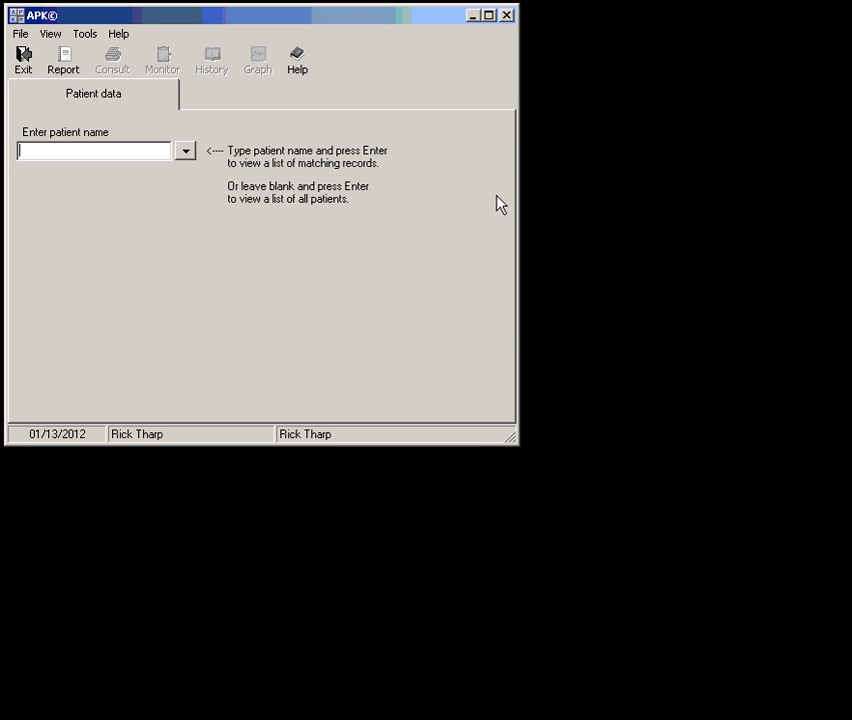
Enlarge the application window to fill nearly the whole screen
left_click_drag(504, 434, 845, 712)
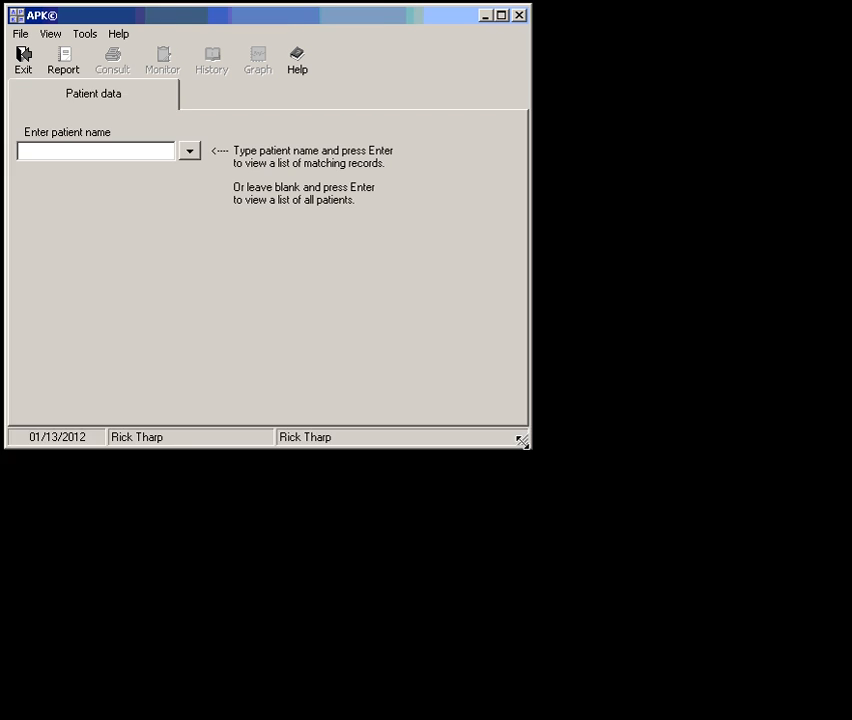
left_click_drag(524, 441, 841, 711)
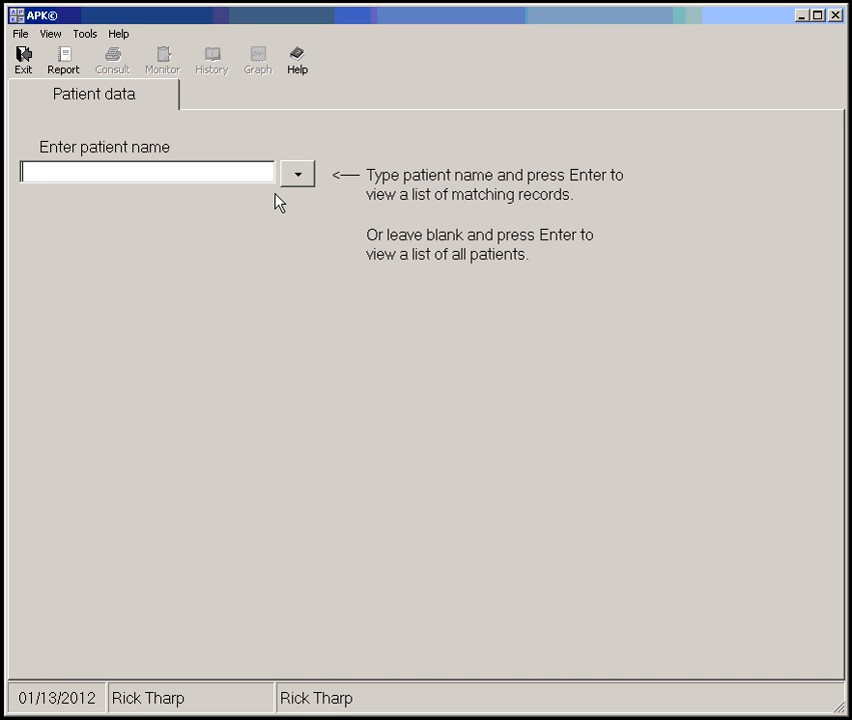
List all patients, open the "Adult, Male" record to view it, and return to the patient lookup
key("Return")
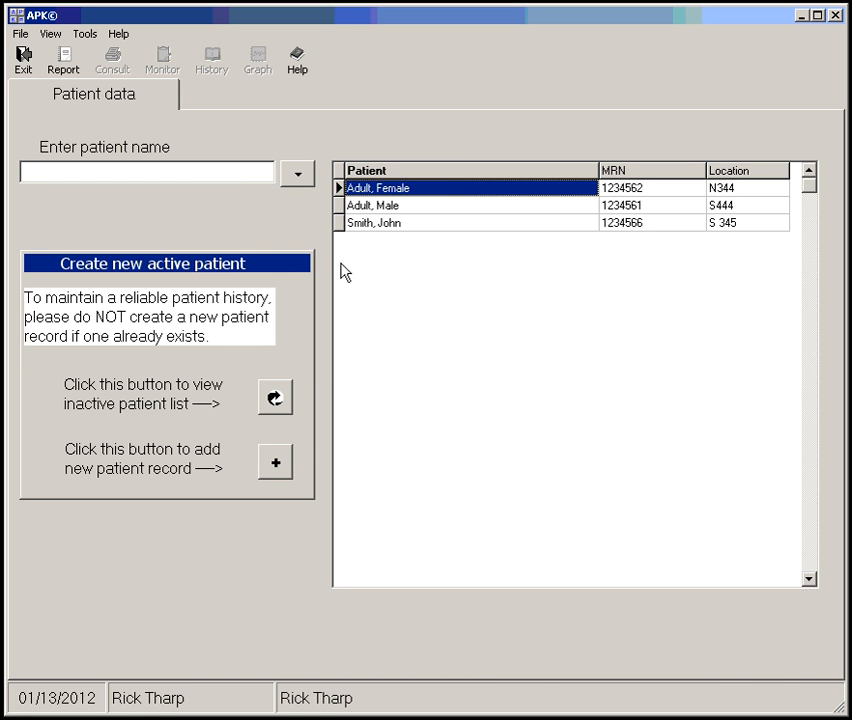
left_click(436, 210)
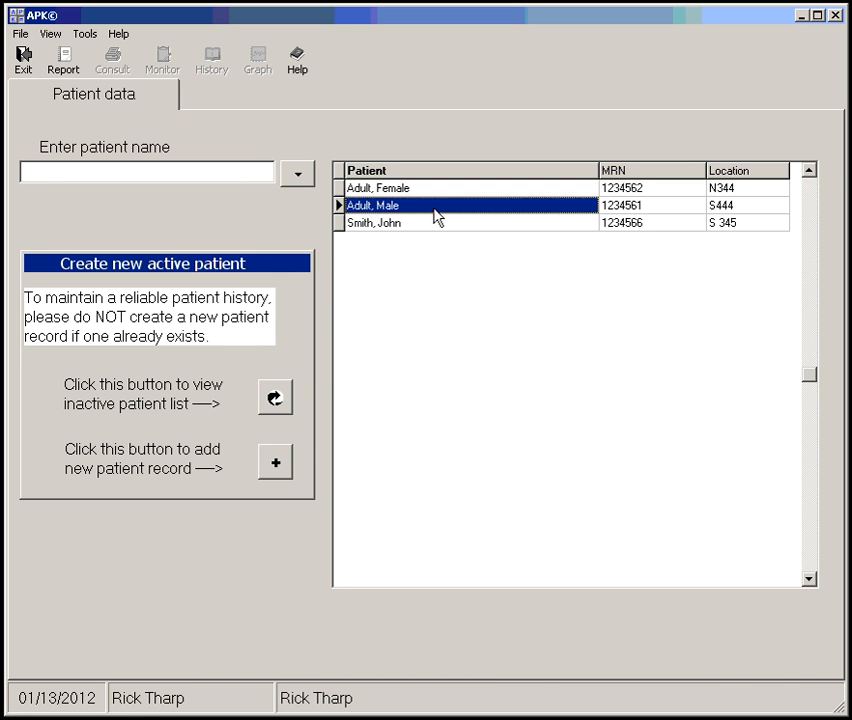
double_click(435, 210)
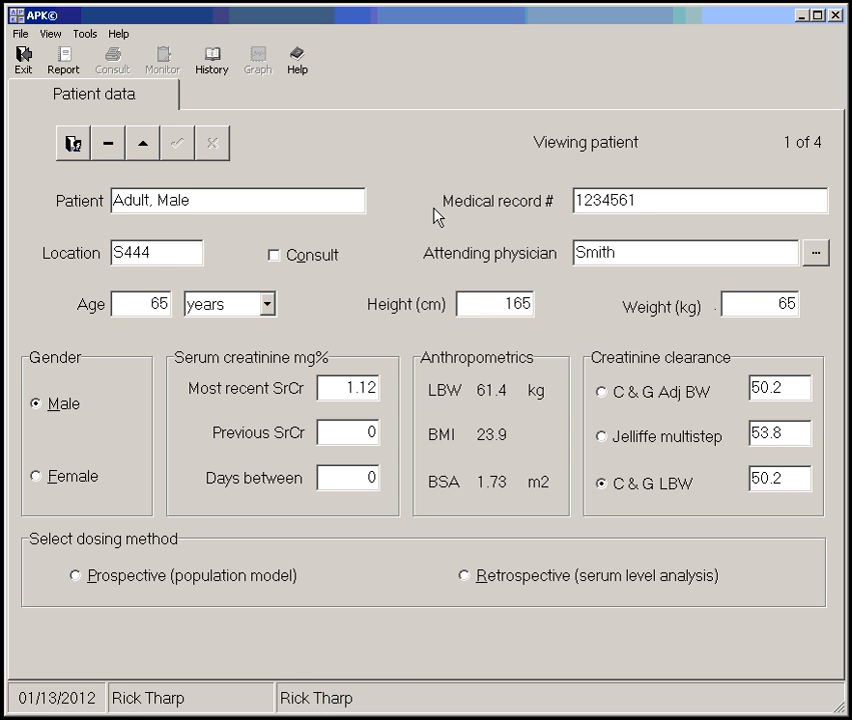
left_click(82, 146)
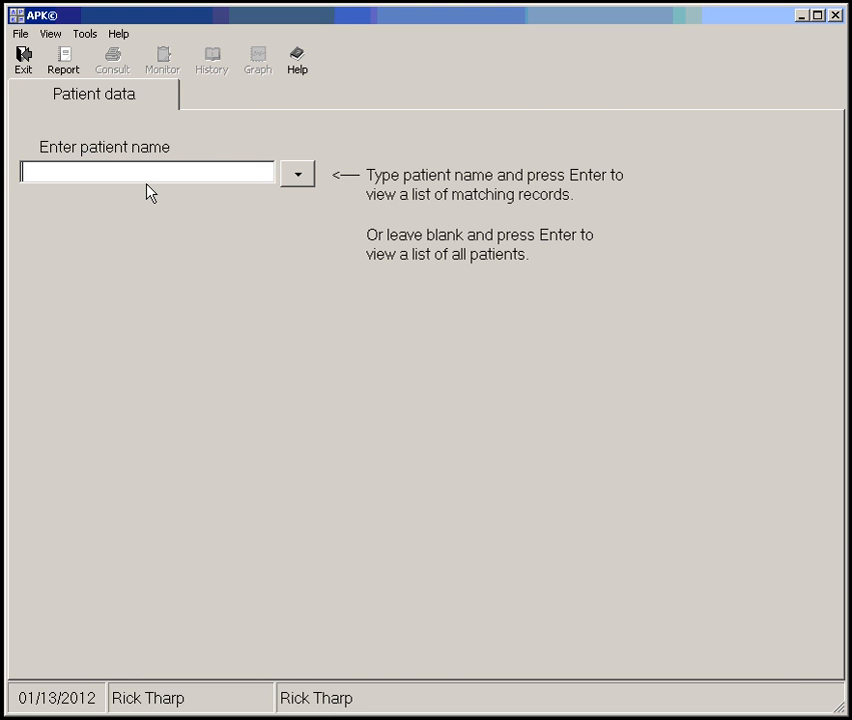
Look up a patient by last name, view the matching record, and return to the patient lookup
type("smith")
key("Return")
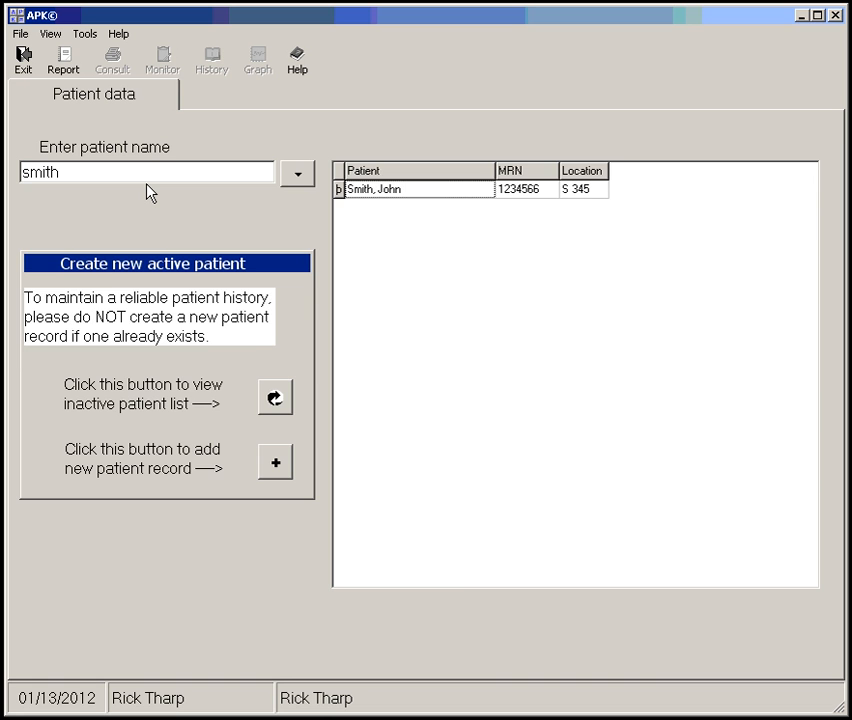
key("Return")
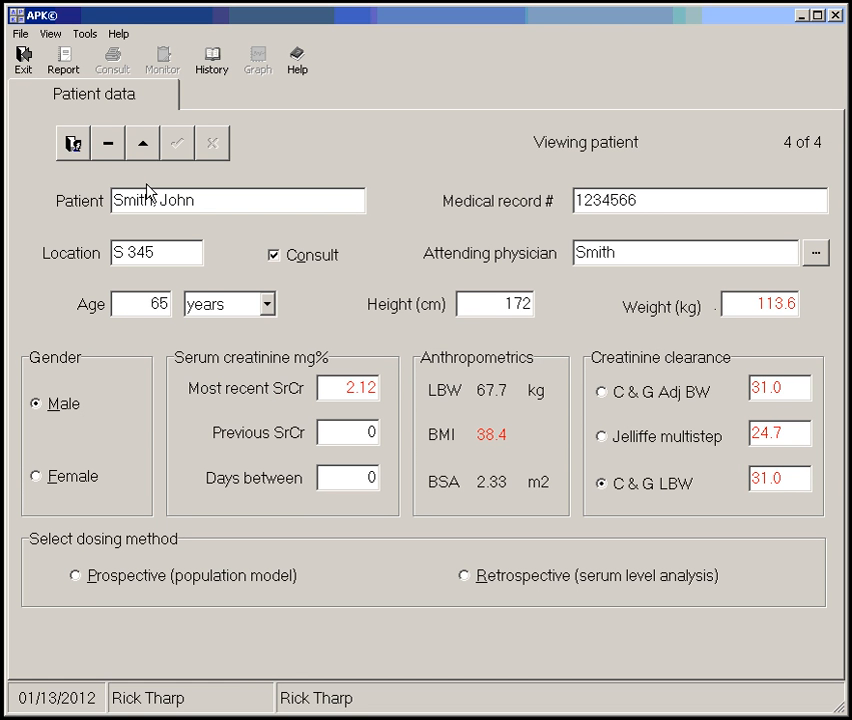
left_click(78, 148)
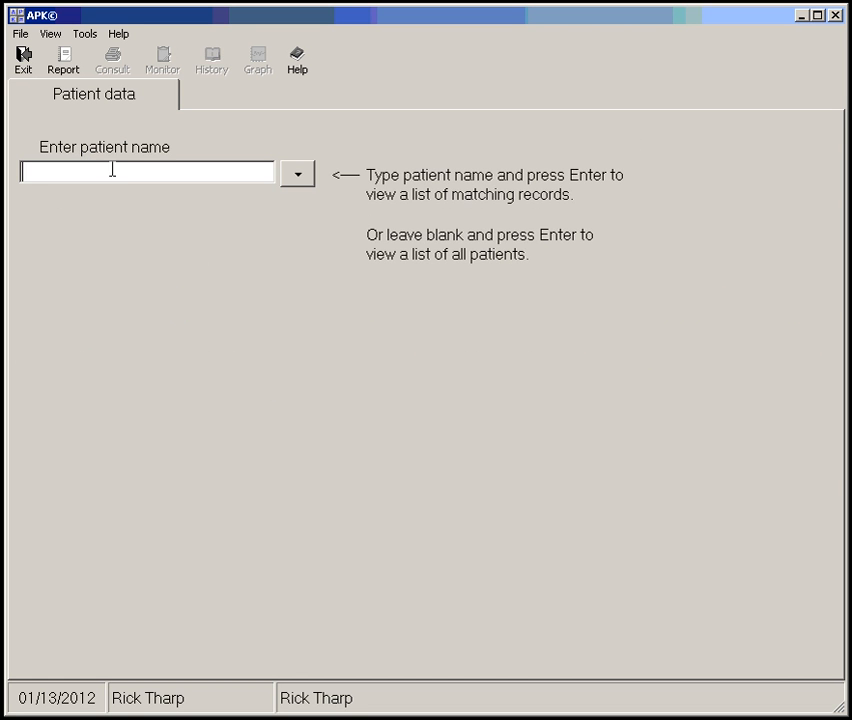
Open the second patient in the quick-pick list beside the name field, view the record, and close it
left_click(301, 182)
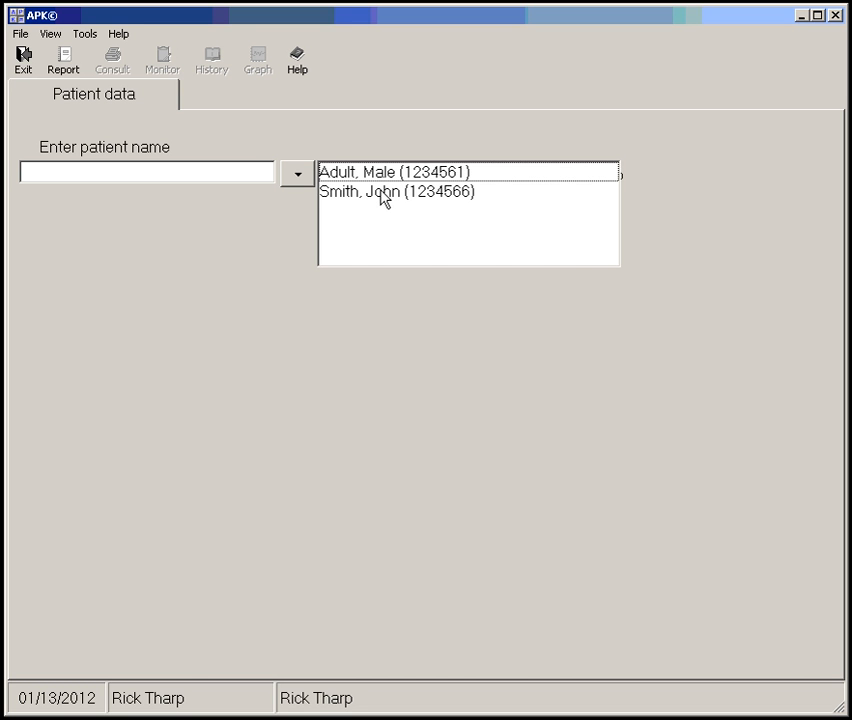
left_click(382, 192)
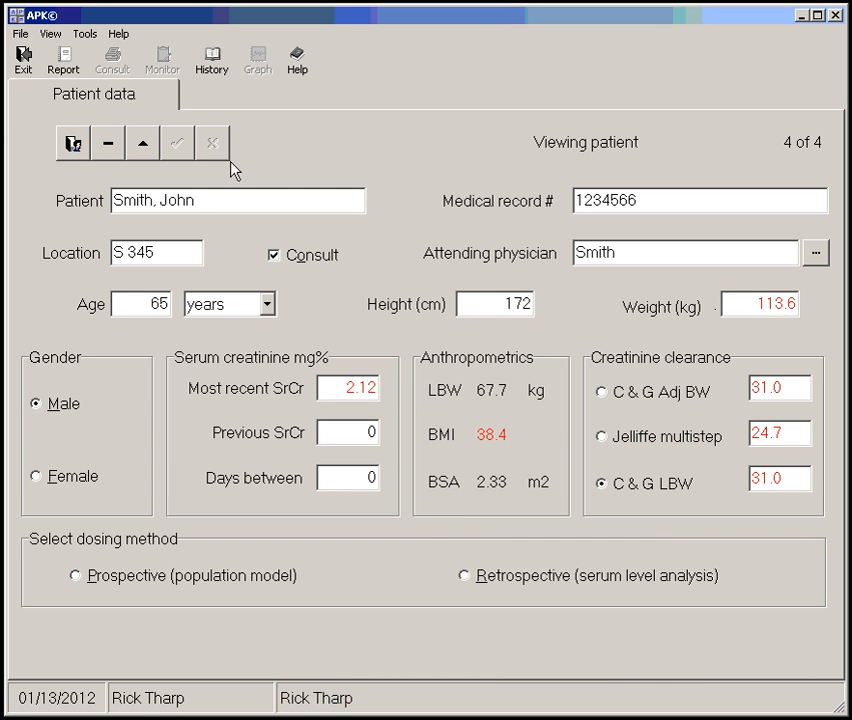
left_click(73, 145)
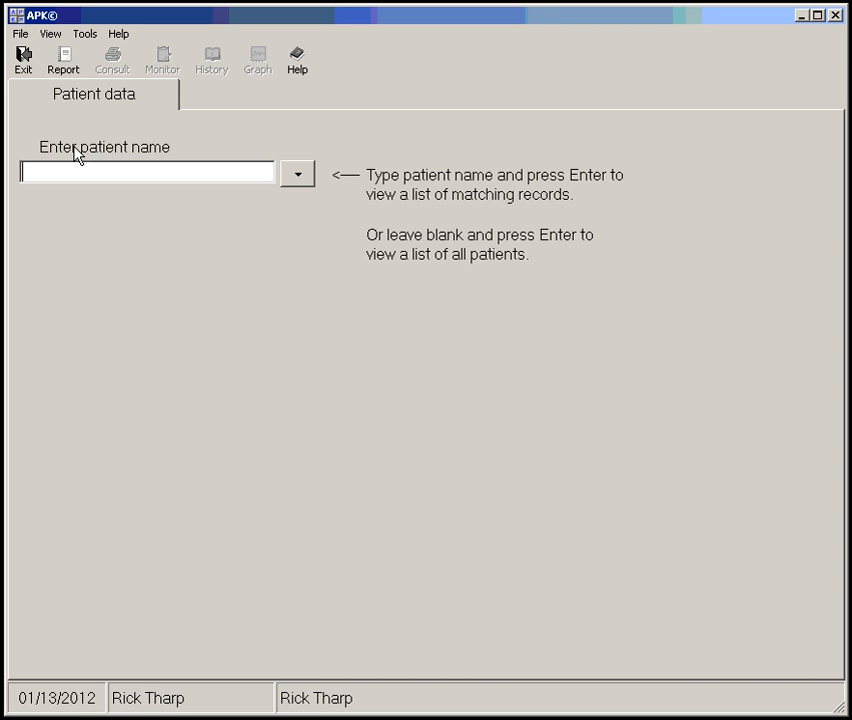
Reopen the patient's record by last name, request the patient's discharge, and decline the confirmation
type("smith")
key("Return")
key("Return")
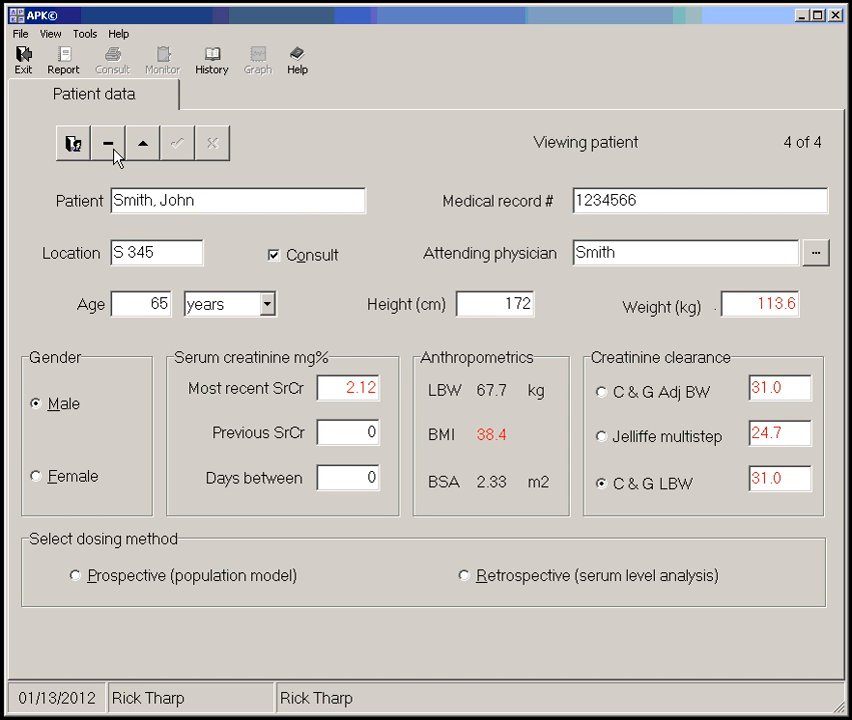
left_click(112, 147)
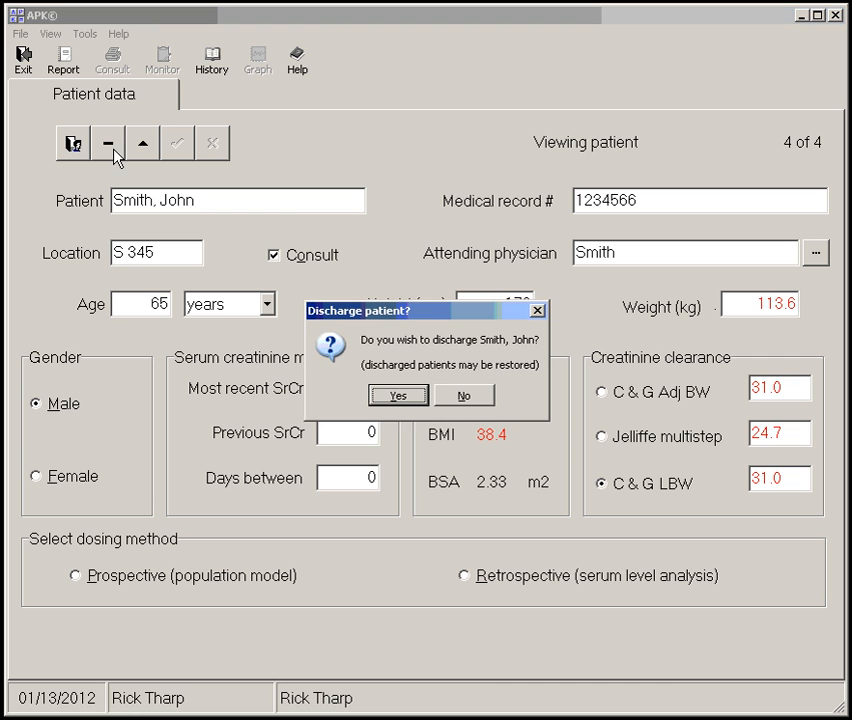
left_click(462, 397)
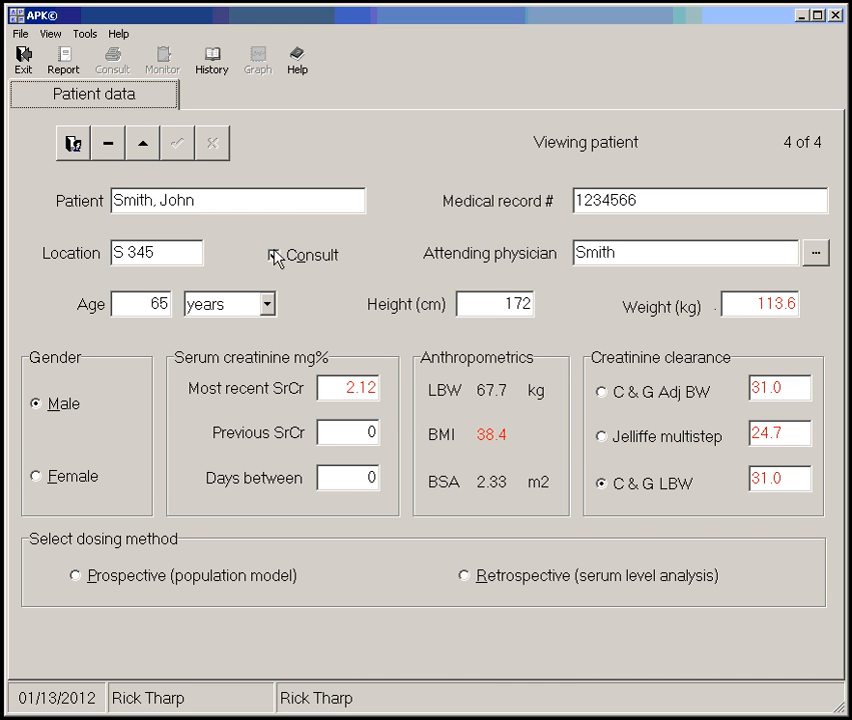
Start editing the patient record, cancel the edit, and return to the patient lookup
left_click(143, 145)
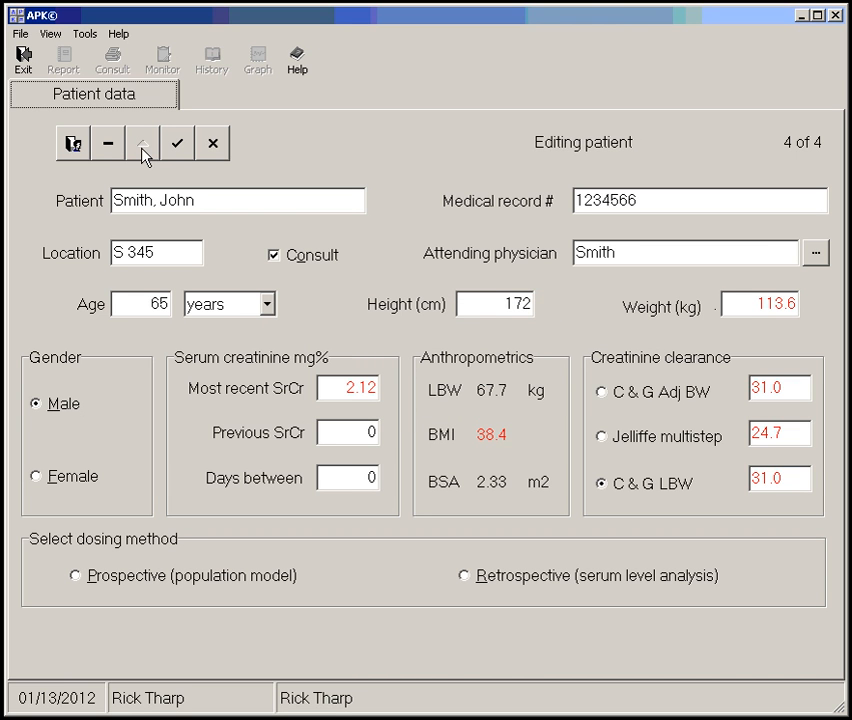
left_click(214, 150)
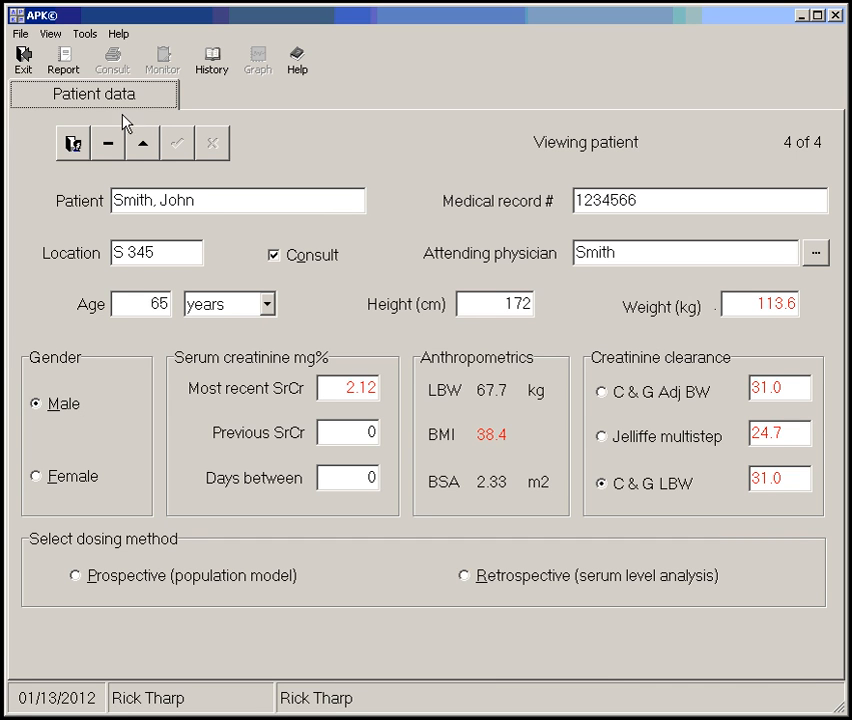
left_click(74, 143)
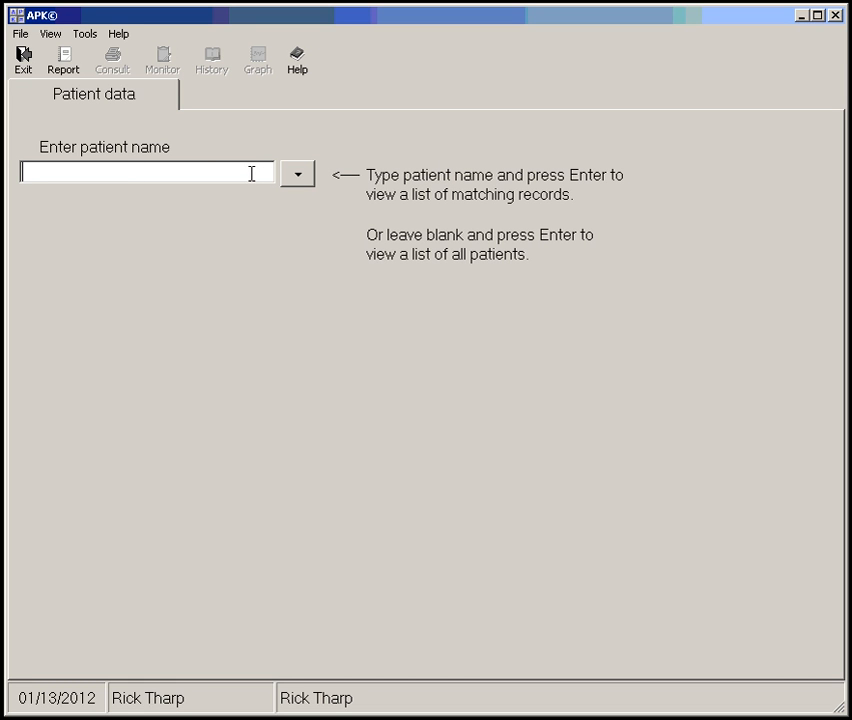
Search the active patients by last name and by the new patient's full name, and check the inactive patient database
type("smith")
key("Return")
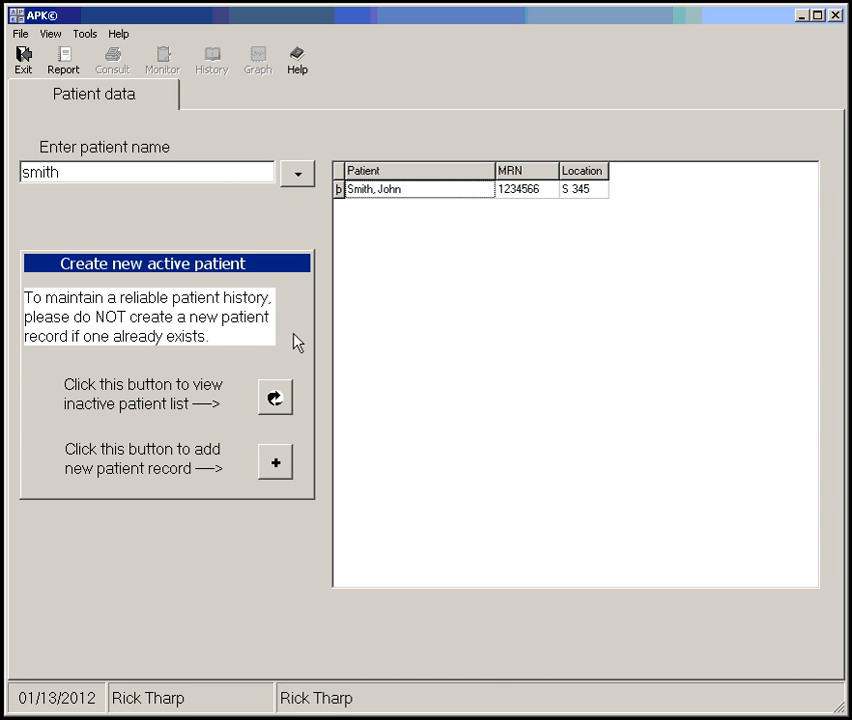
left_click(89, 172)
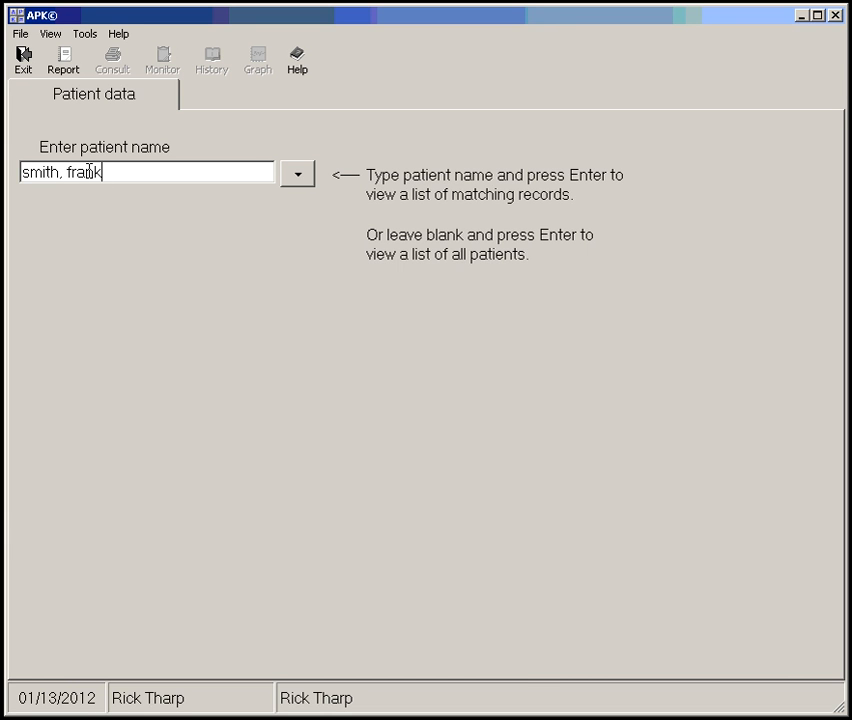
key("Return")
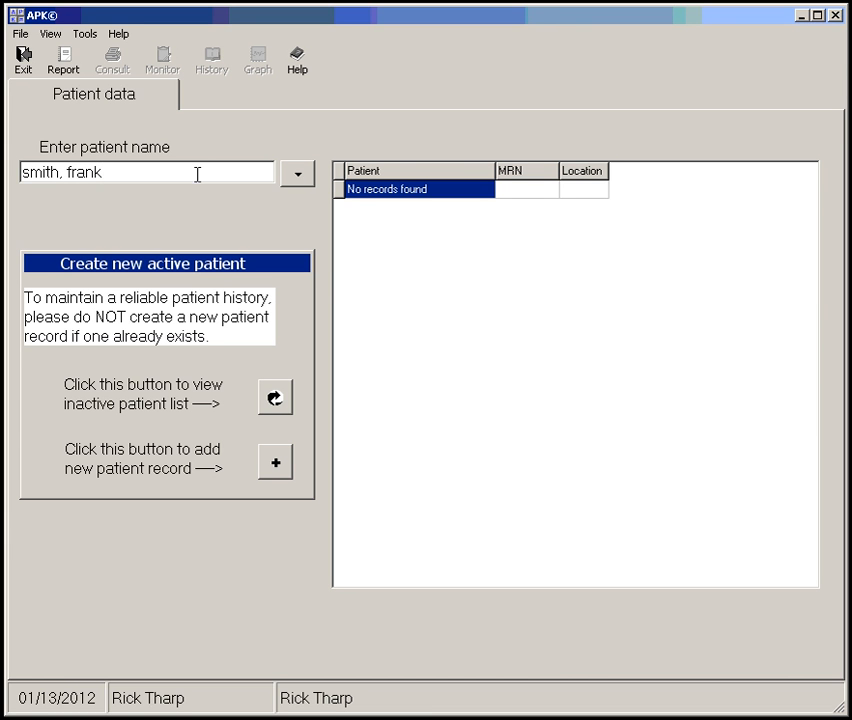
left_click(276, 398)
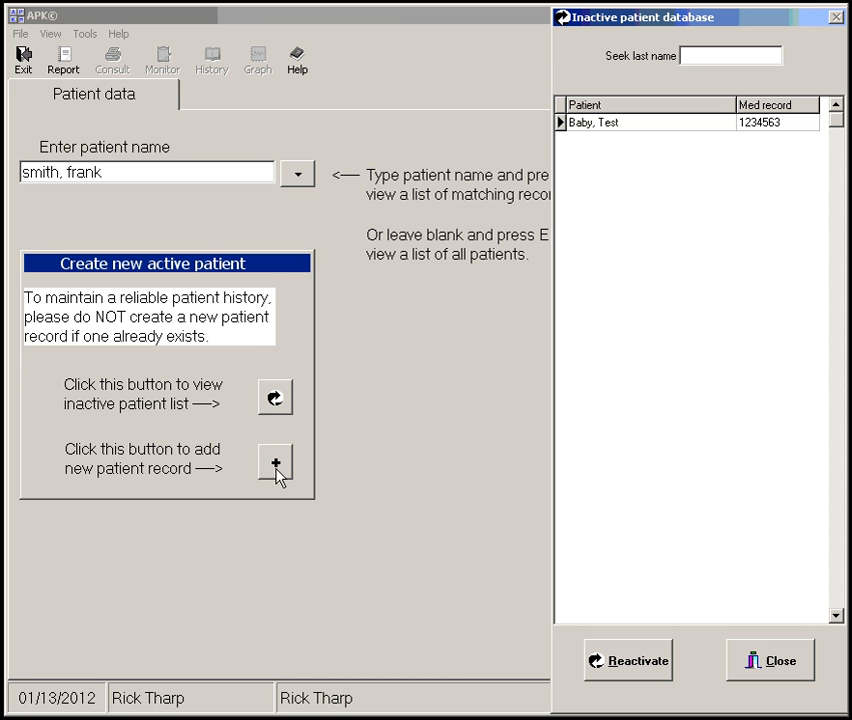
left_click(778, 672)
Add a new patient record and enter the patient's full name and medical record number
left_click(280, 475)
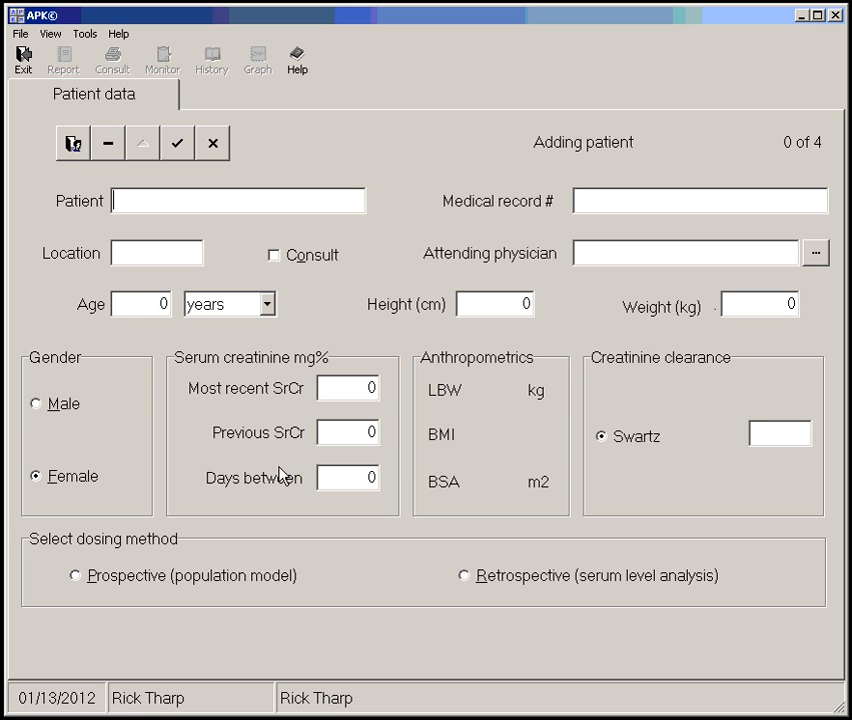
key("Tab")
type("1234569")
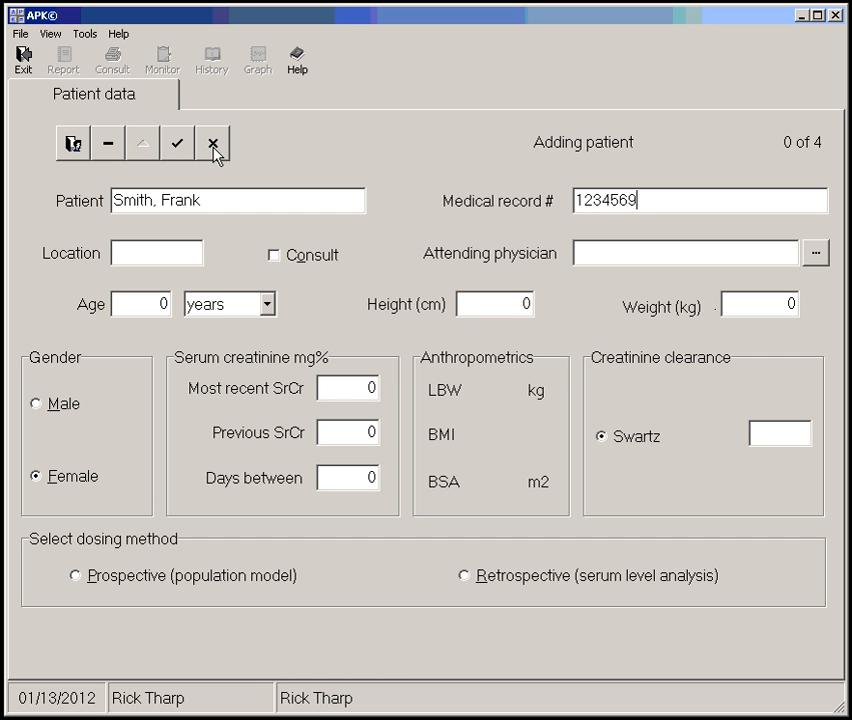
Set the new patient's location to E 4456 and enter the attending physician's name
key("Tab")
type("E 4456")
key("Tab")
key("Tab")
type("Smith")
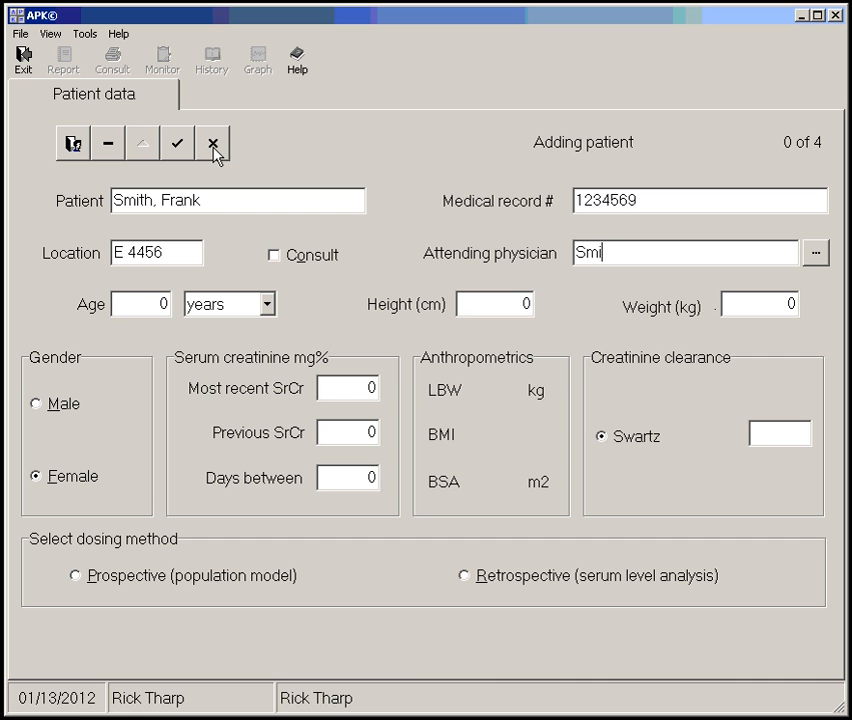
key("Tab")
Flag the new patient for consult and enter an age of 54 years and a height of 165 cm
left_click(296, 260)
left_click(168, 304)
key("BackSpace")
type("54")
key("Tab")
key("Tab")
type("165")
key("Tab")
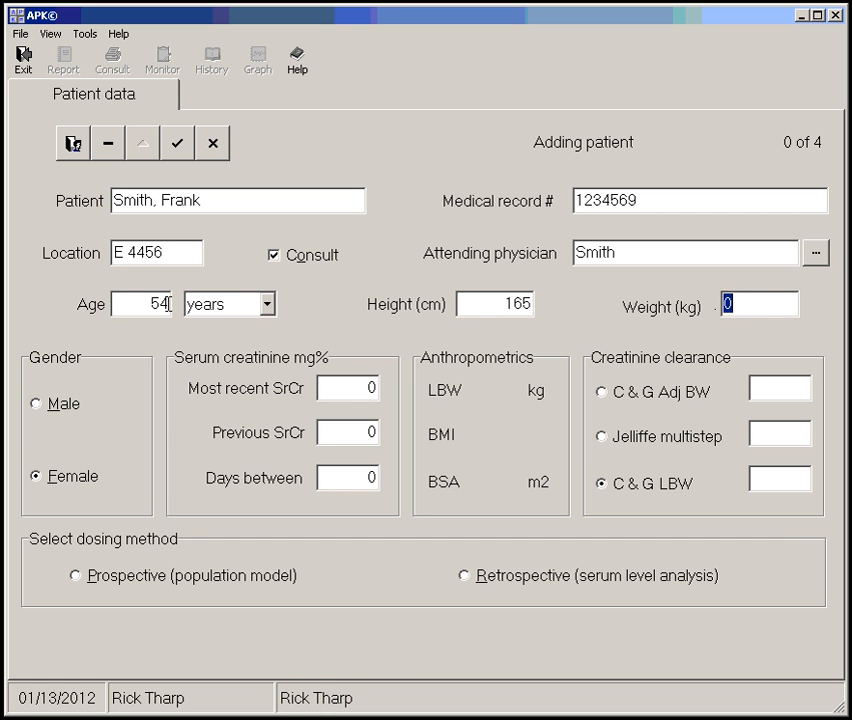
Enter the patient's weight as 250 pounds through the pounds conversion and set the gender to Male
left_click(750, 306)
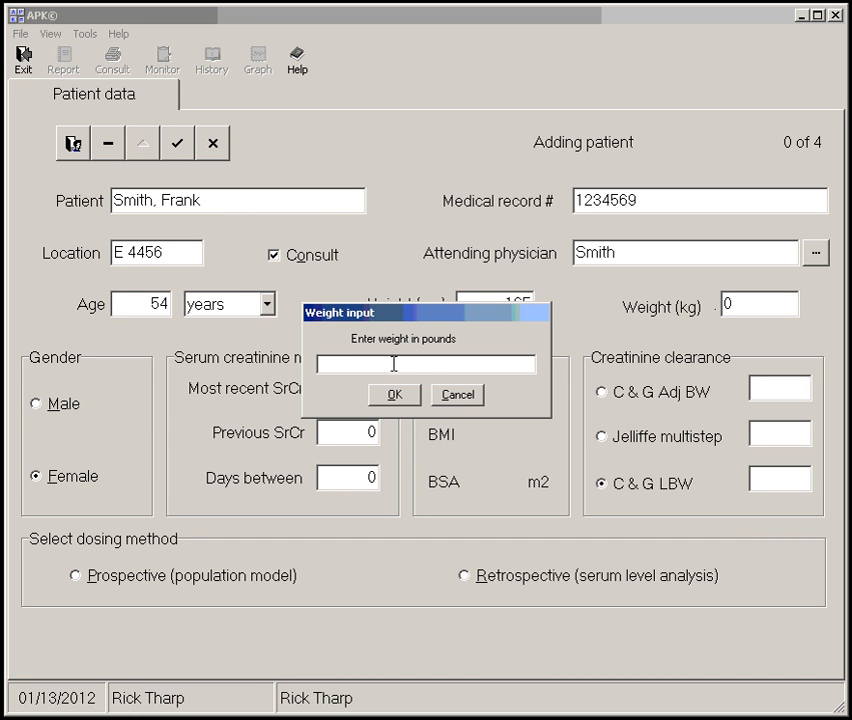
type("250")
left_click(398, 395)
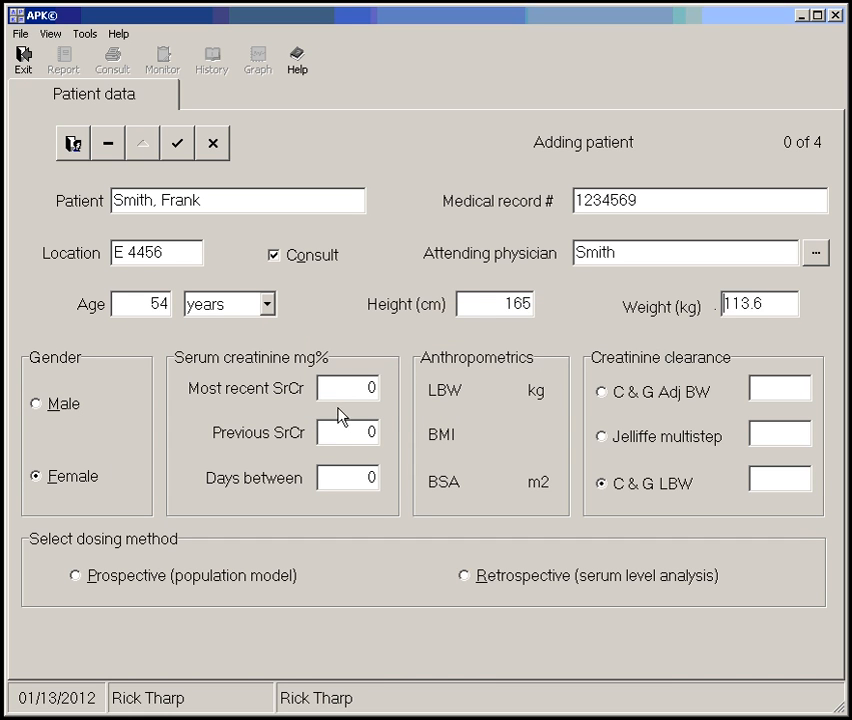
left_click(68, 405)
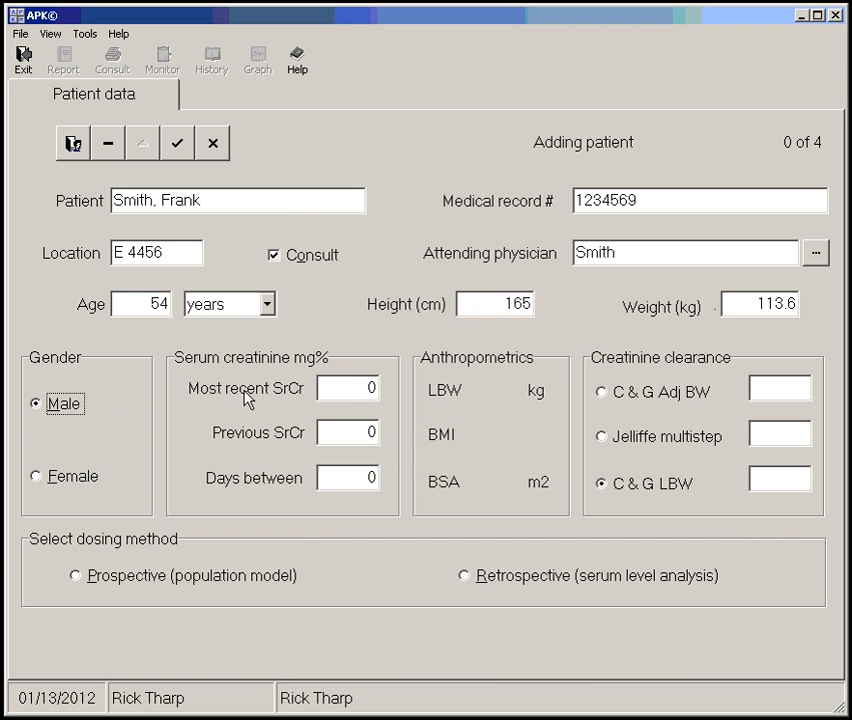
Set the most recent serum creatinine to 1.65 mg% and save the new patient record
left_click(340, 388)
key("BackSpace")
type("1.")
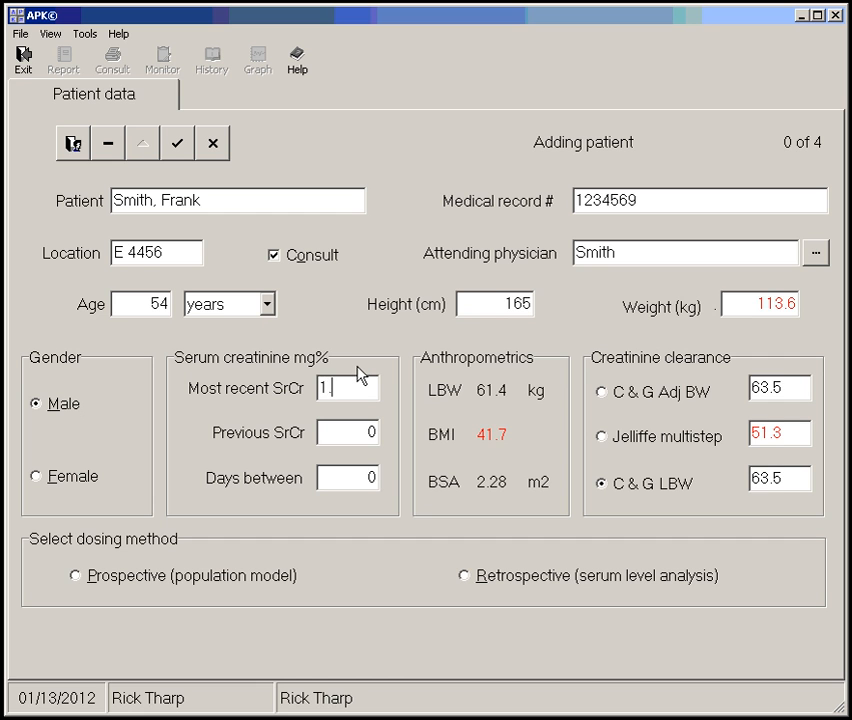
type("65")
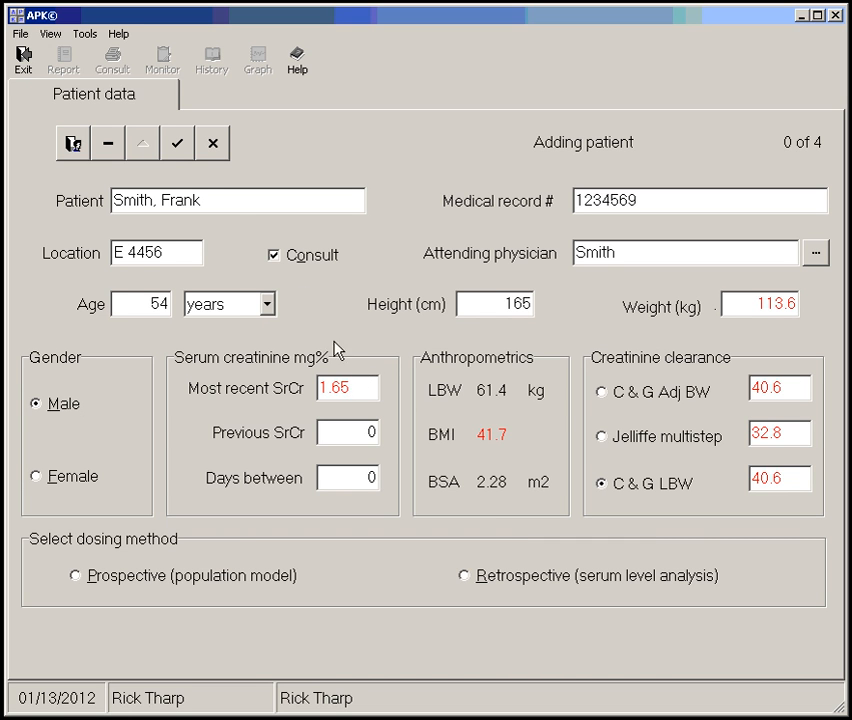
left_click(180, 148)
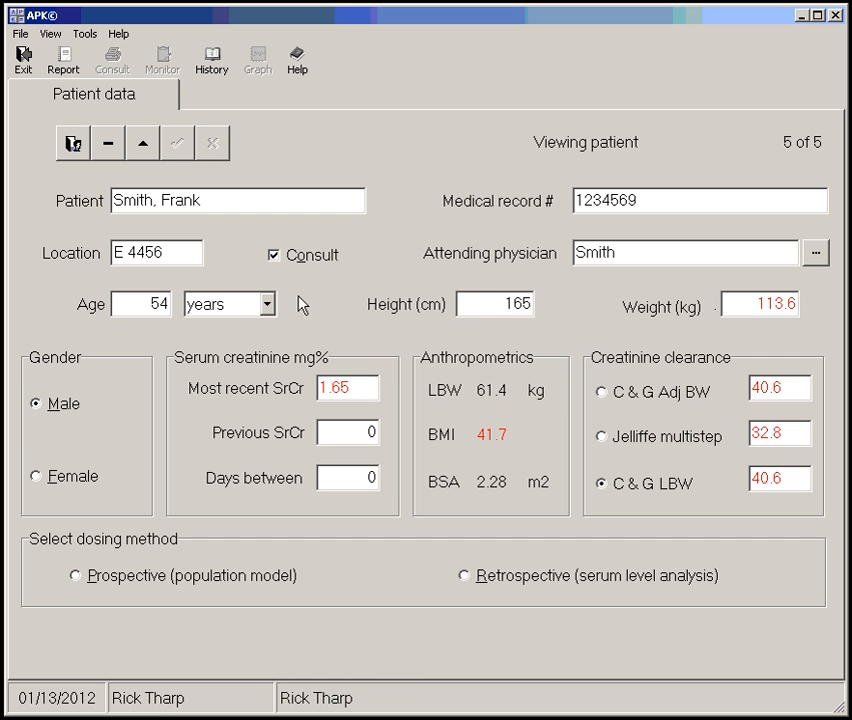
Save the serum creatinine adjustments with IDMS correction and minimum SrCr enabled, and copy the Cockcroft and Gault LBW clearance to the patient record
double_click(664, 494)
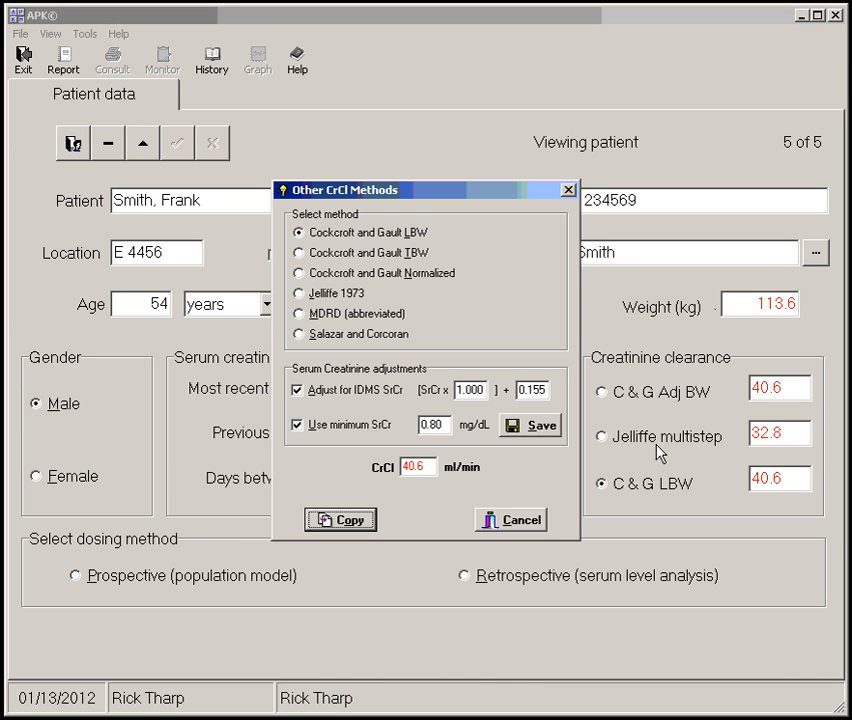
left_click(568, 190)
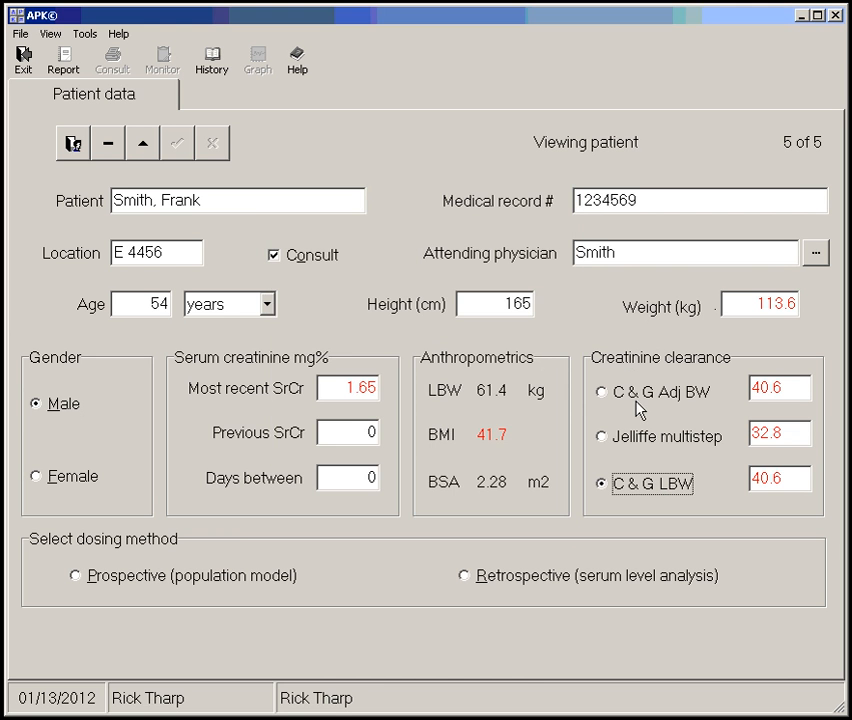
left_click(644, 489)
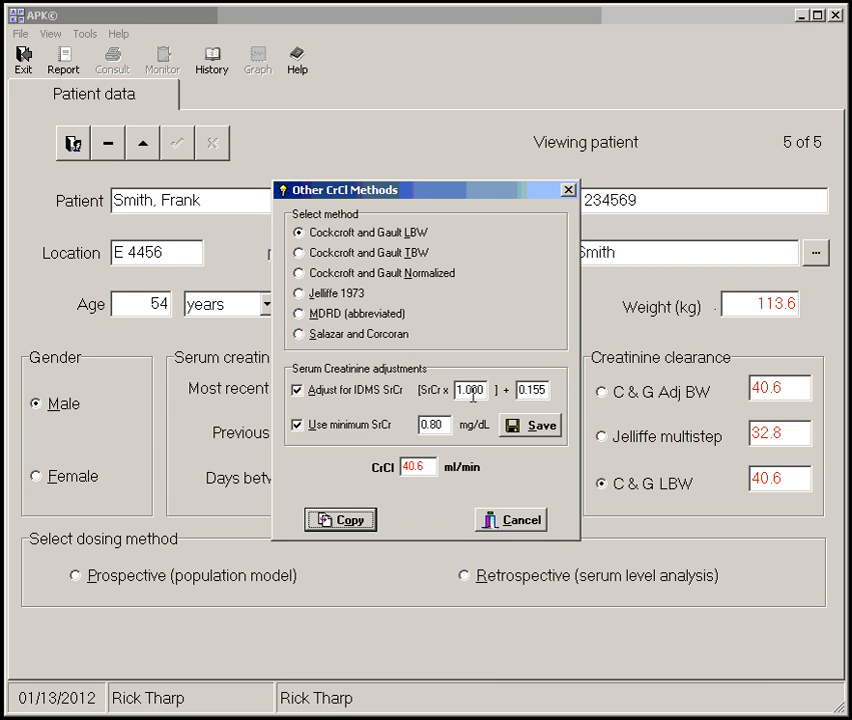
left_click(471, 391)
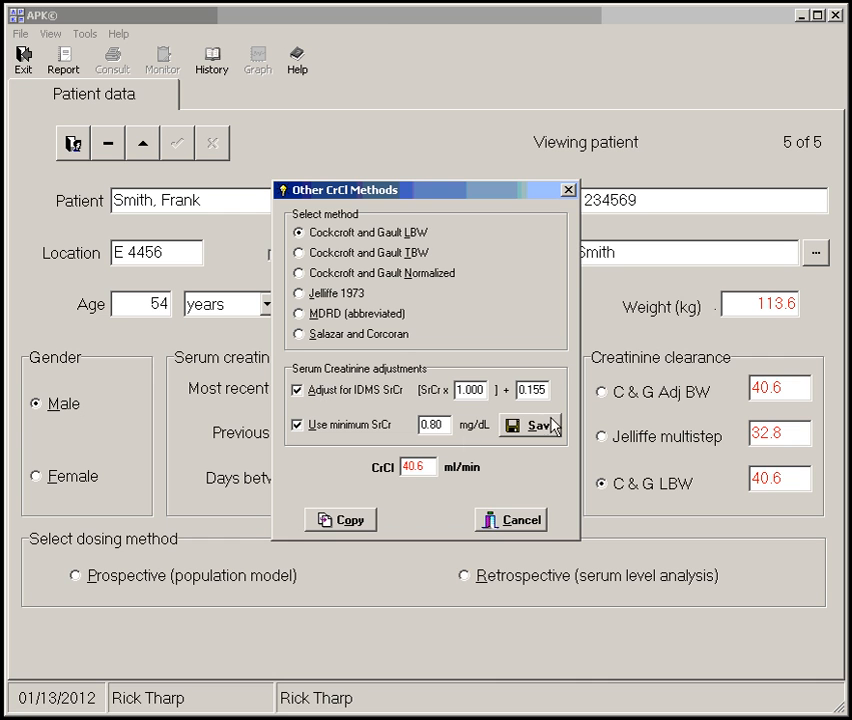
left_click(297, 390)
left_click(297, 391)
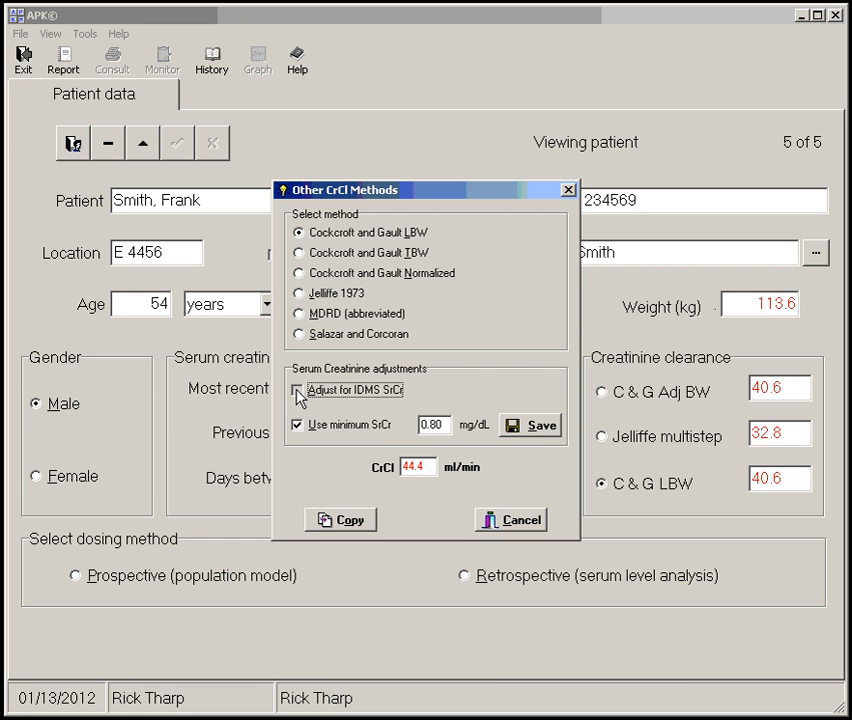
left_click(297, 390)
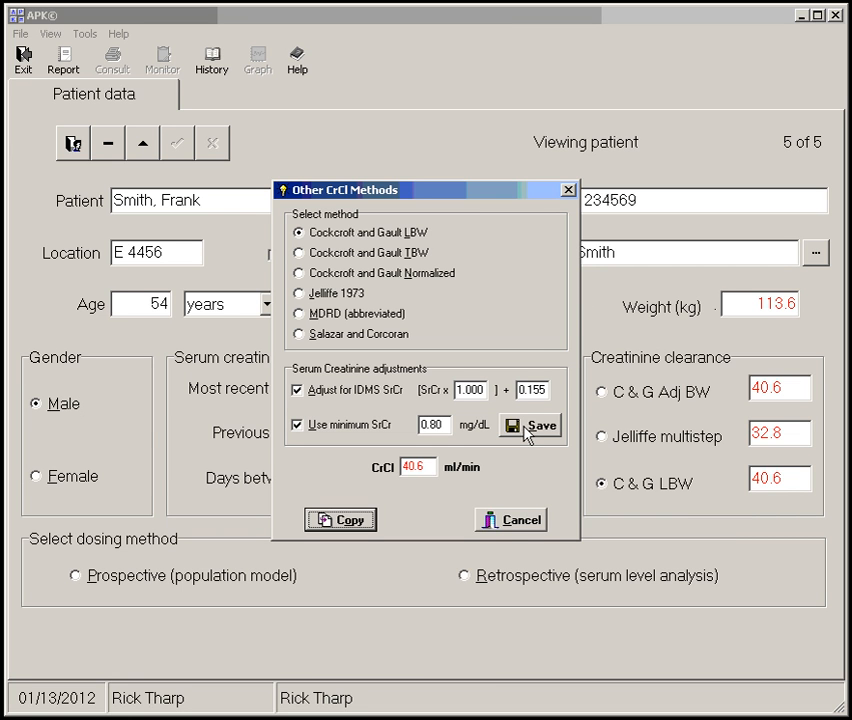
left_click(527, 430)
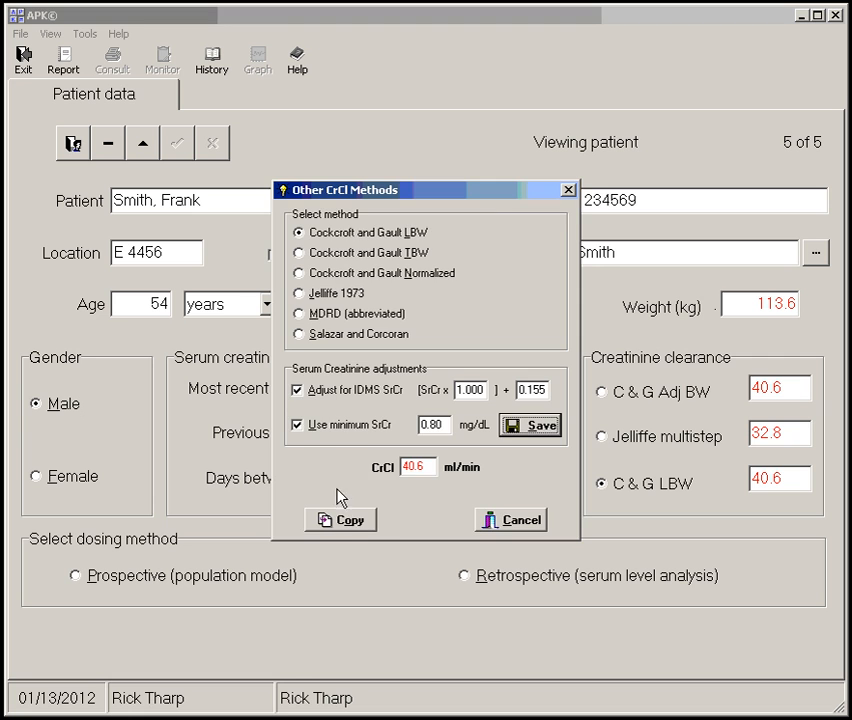
left_click(344, 527)
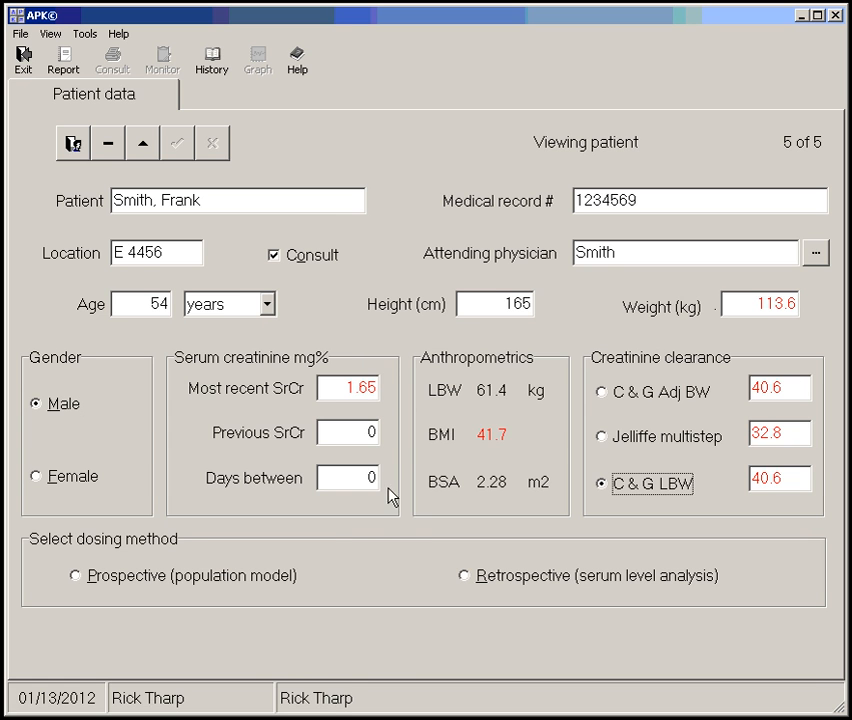
Look up active patients by the new patient's last name and reopen that patient's record
left_click(76, 146)
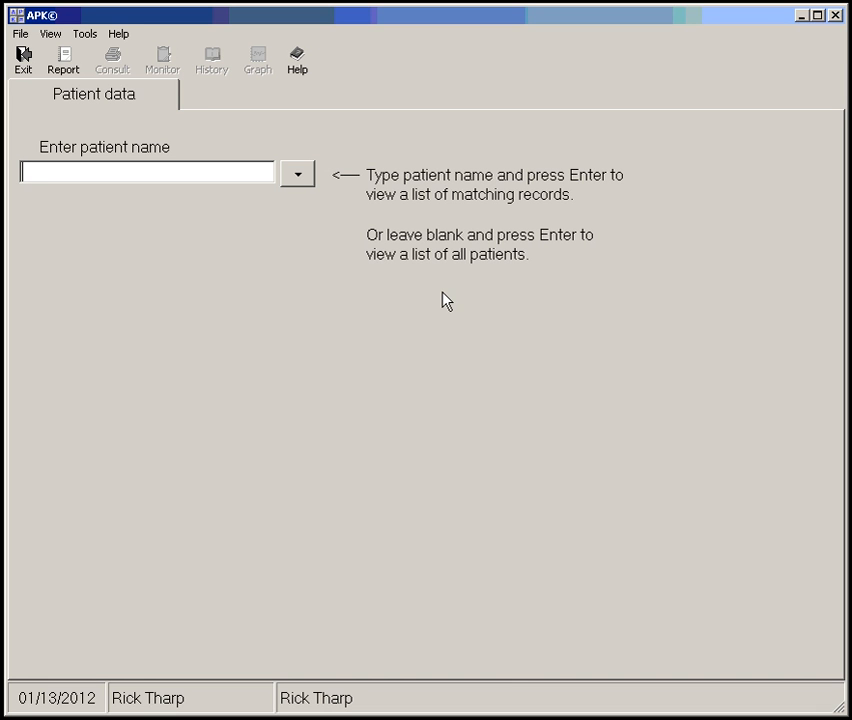
type("smith")
key("Return")
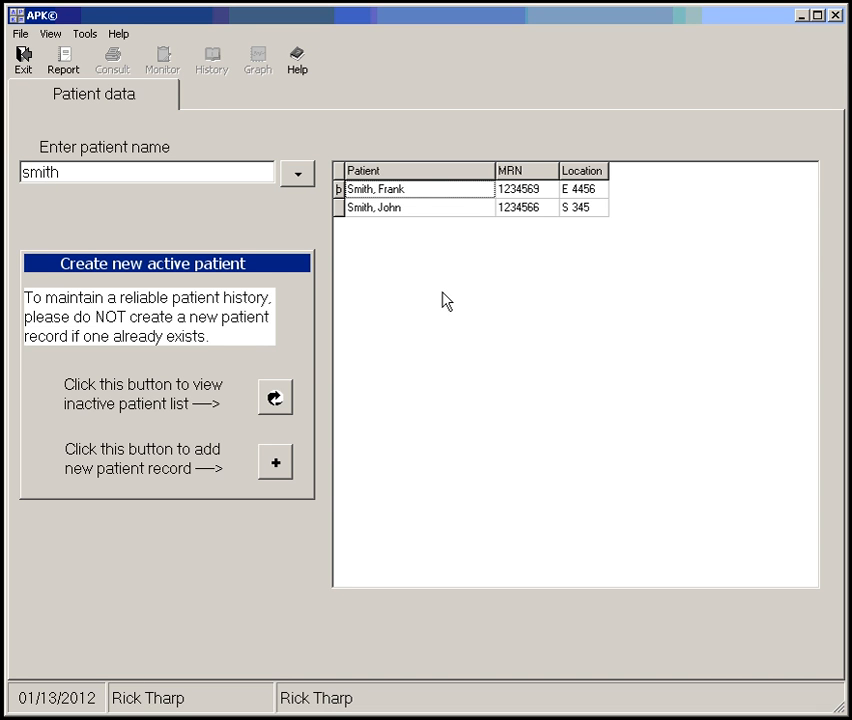
double_click(409, 197)
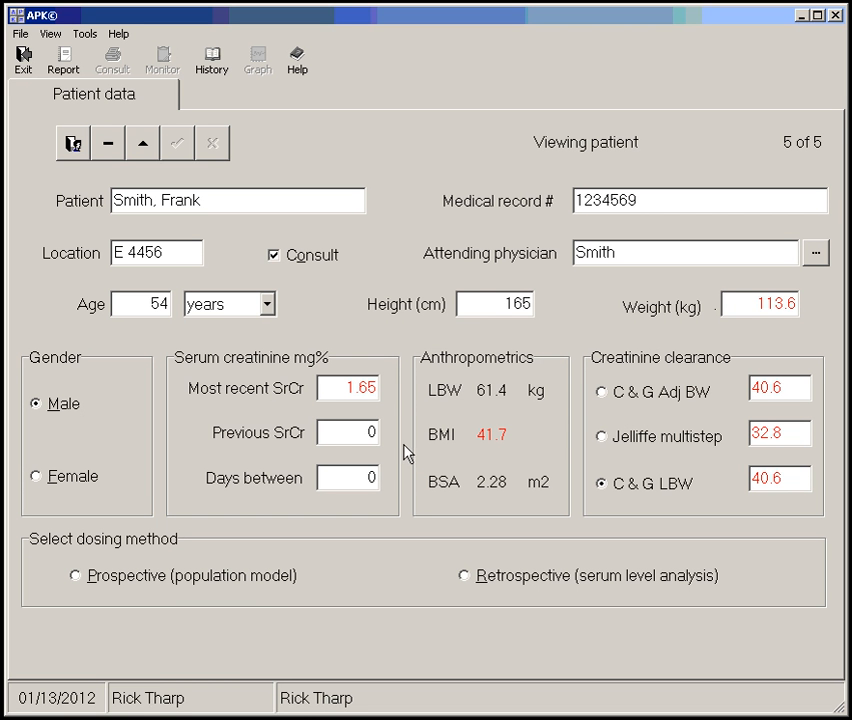
Calculate the prospective Vancomycin CL dose and enter a maintenance dose of 1250 mg every 24 hours
left_click(240, 584)
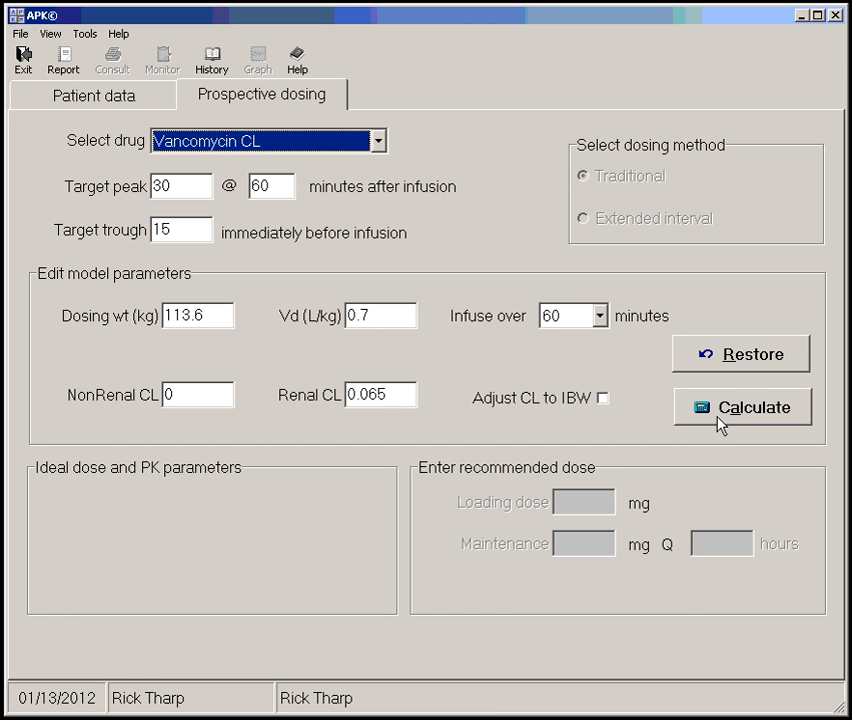
left_click(733, 405)
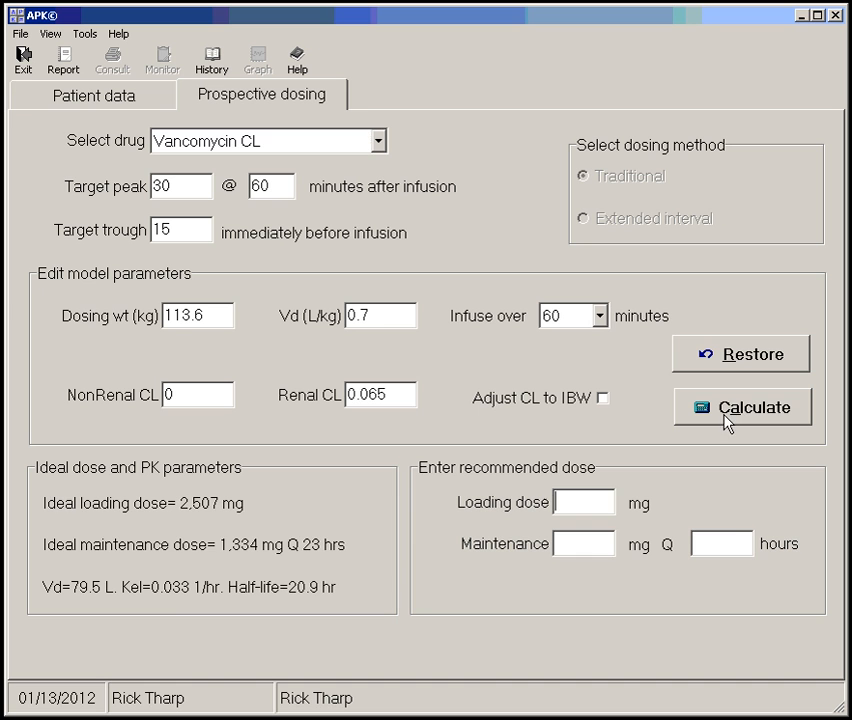
left_click(586, 544)
type("1250")
left_click(697, 540)
type("24")
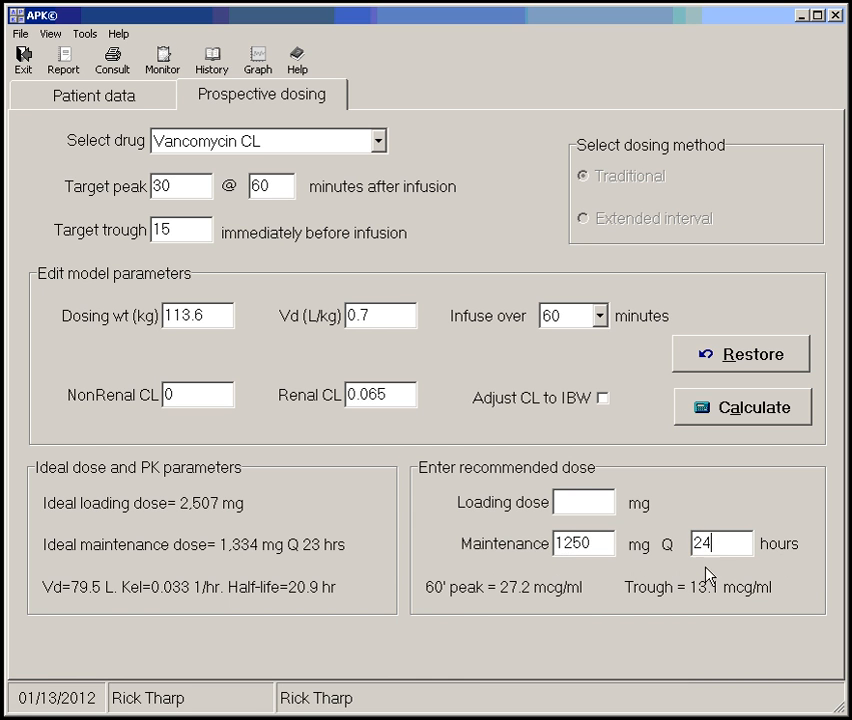
Change the maintenance dose to 1500 mg and display its steady-state serum level graph
left_click_drag(594, 540, 504, 556)
type("1500")
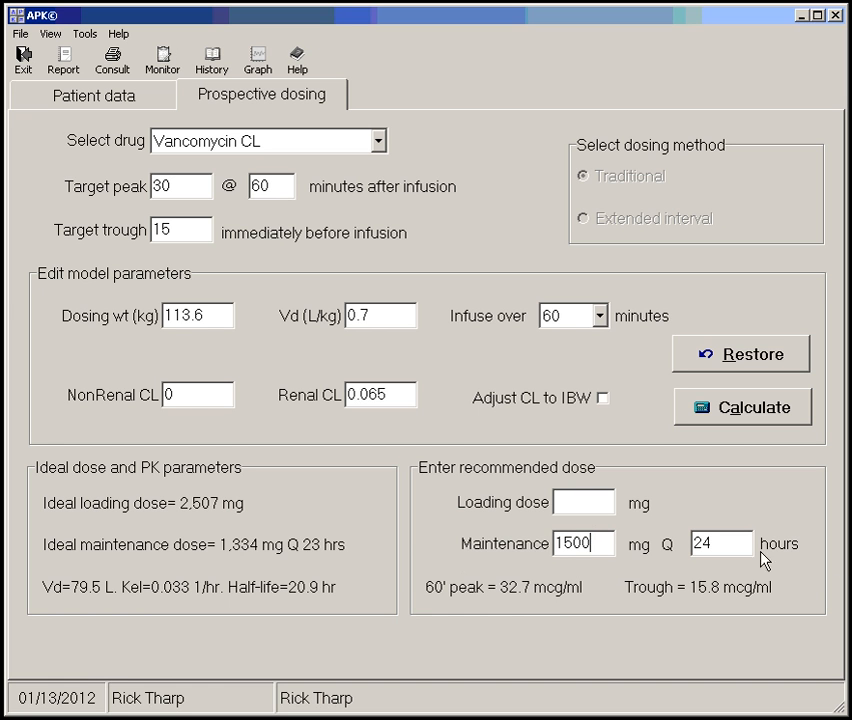
left_click(258, 62)
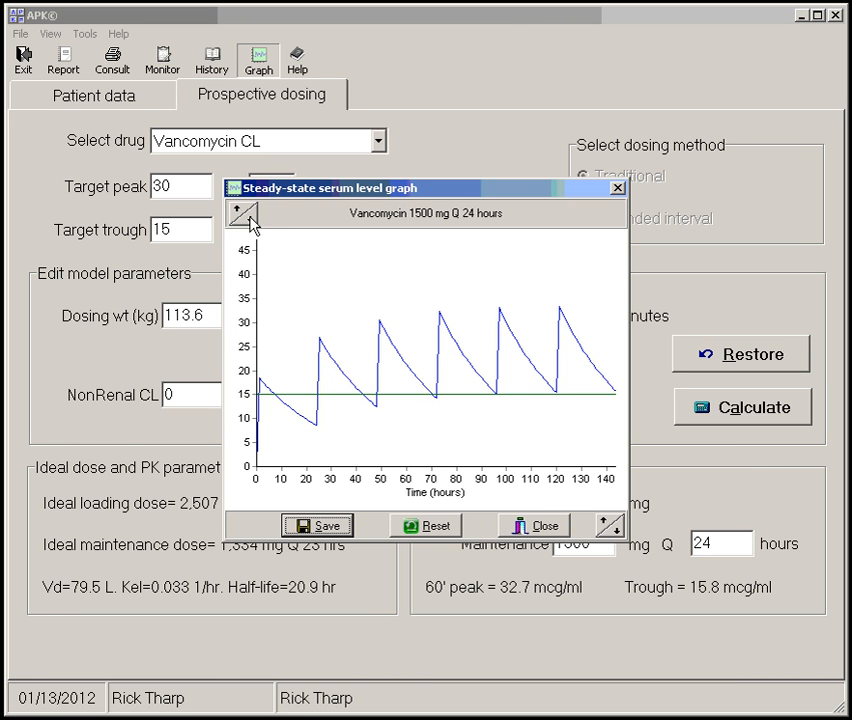
Adjust the time axis of the serum level graph until it spans 240 hours
left_click(611, 527)
left_click(610, 526)
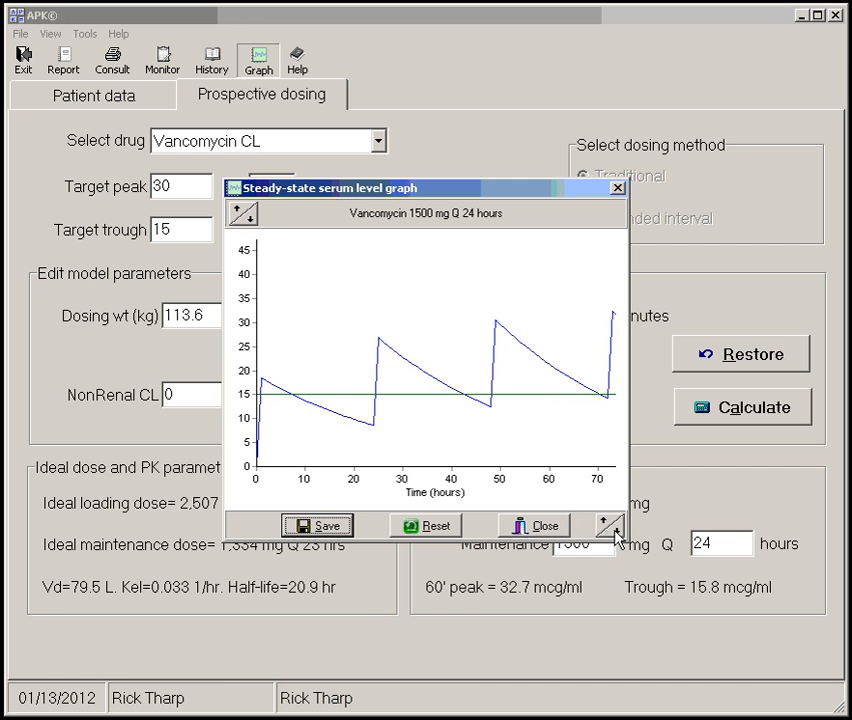
left_click(610, 526)
left_click(610, 526)
left_click(610, 526)
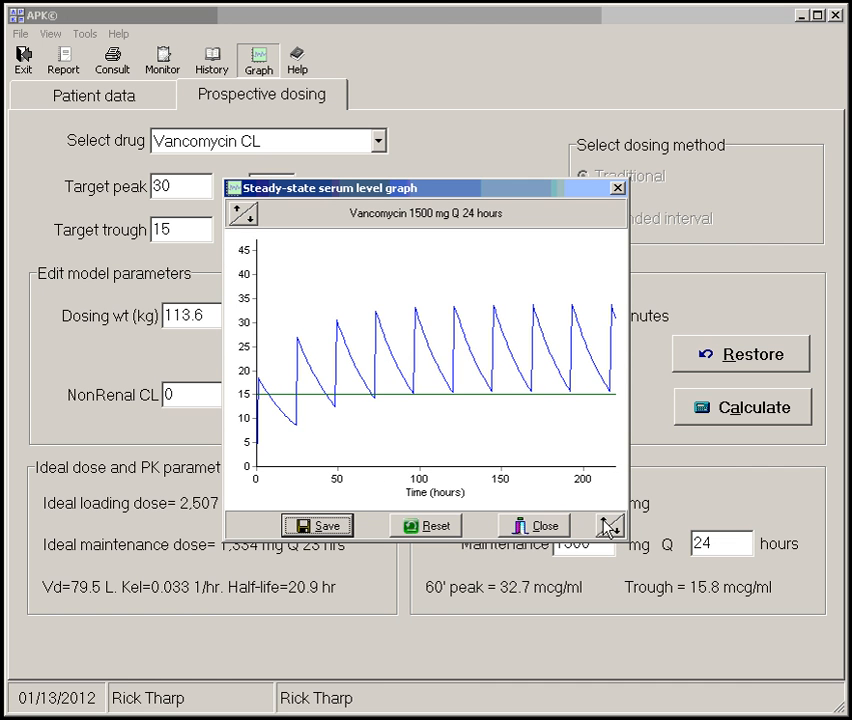
left_click(610, 526)
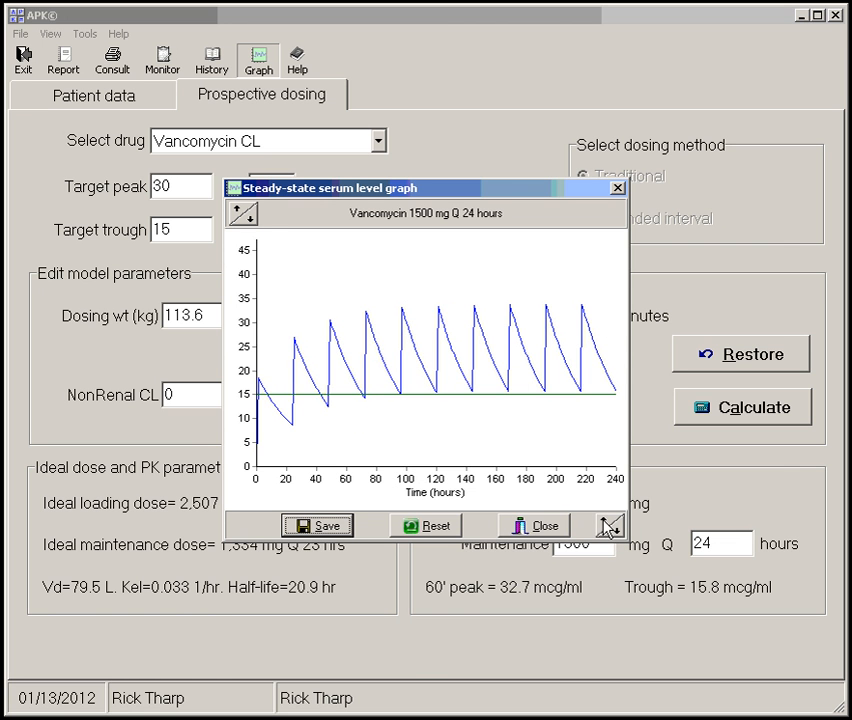
Rescale the serum level axis of the graph to a smaller range and back up to 50
left_click(250, 225)
left_click(247, 222)
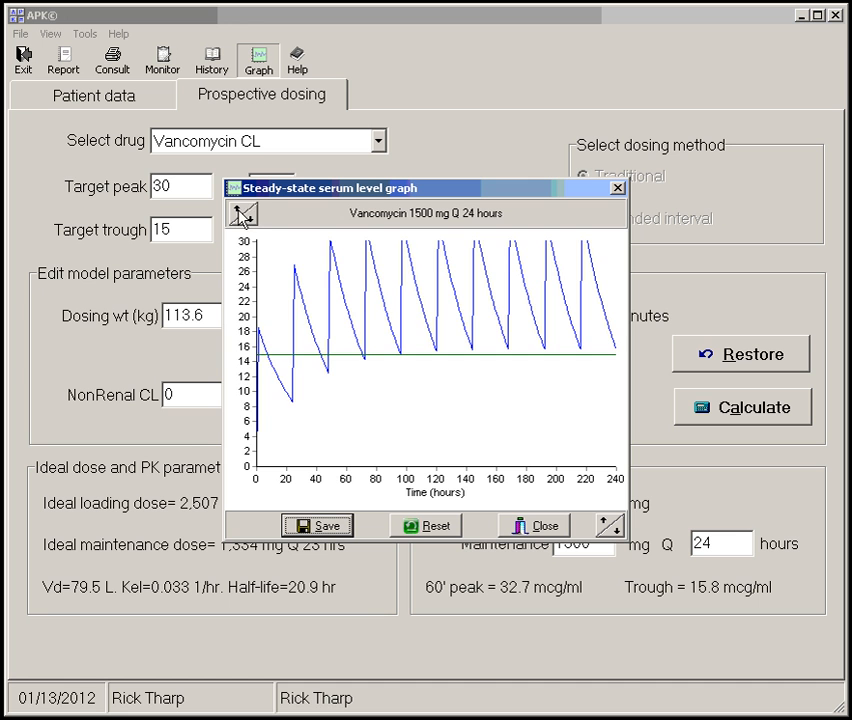
left_click(244, 220)
left_click(244, 220)
left_click(244, 220)
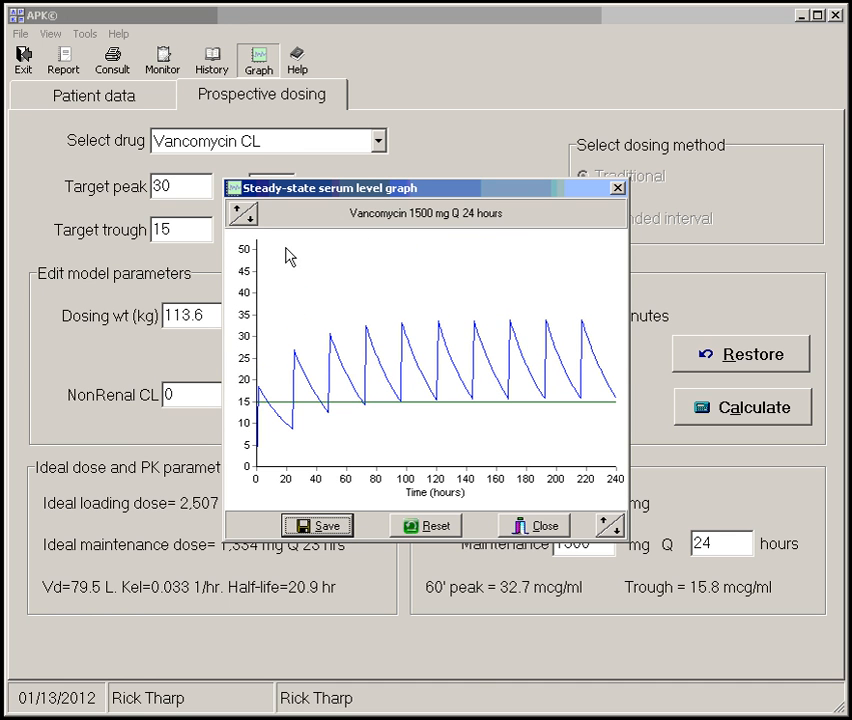
Try a shorter time span on the serum level graph, reset the axes to their defaults, and close the graph
left_click(621, 540)
left_click(616, 532)
left_click(608, 527)
left_click(608, 527)
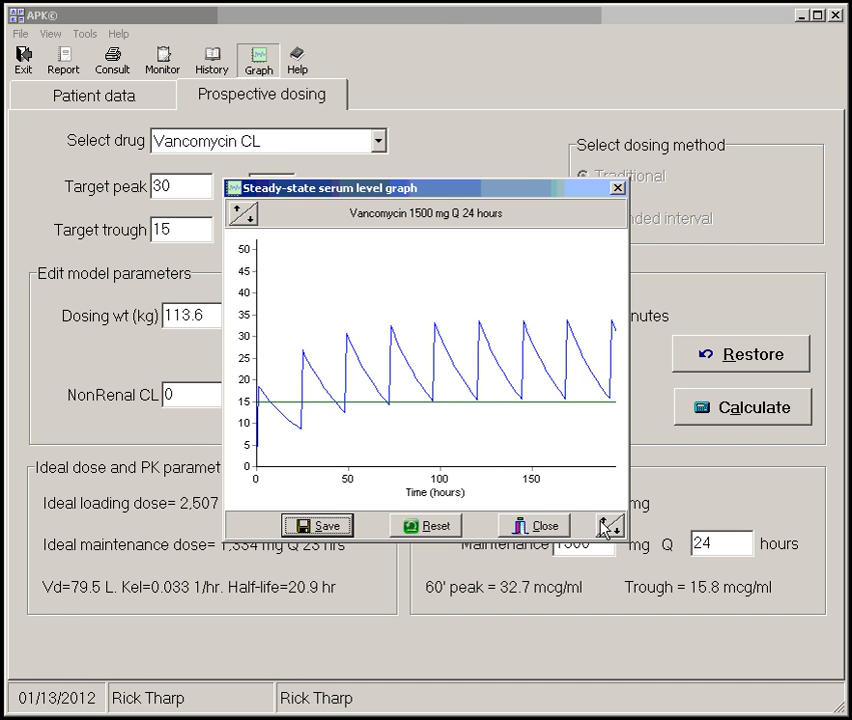
left_click(432, 530)
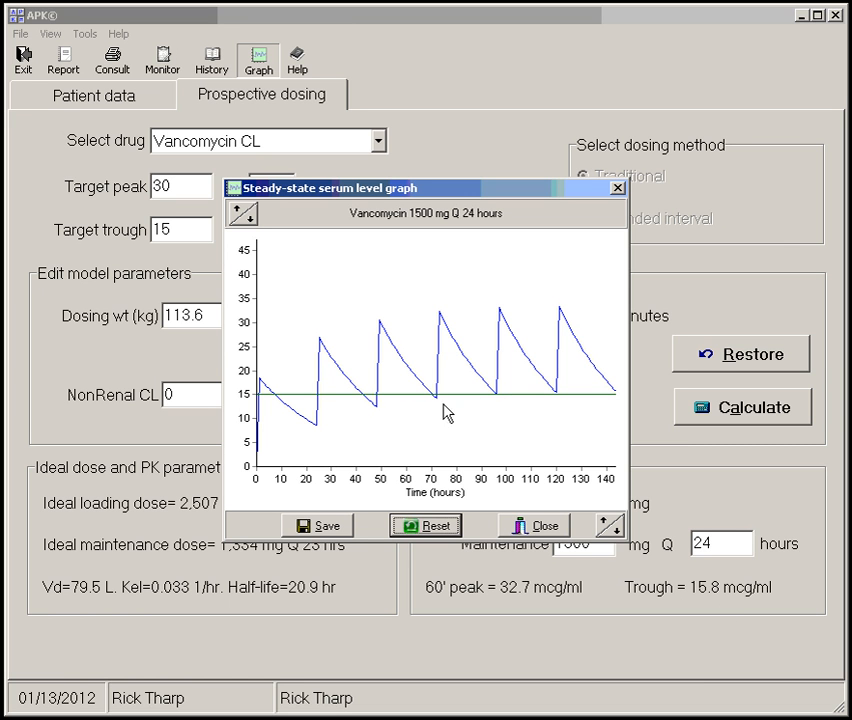
left_click(547, 527)
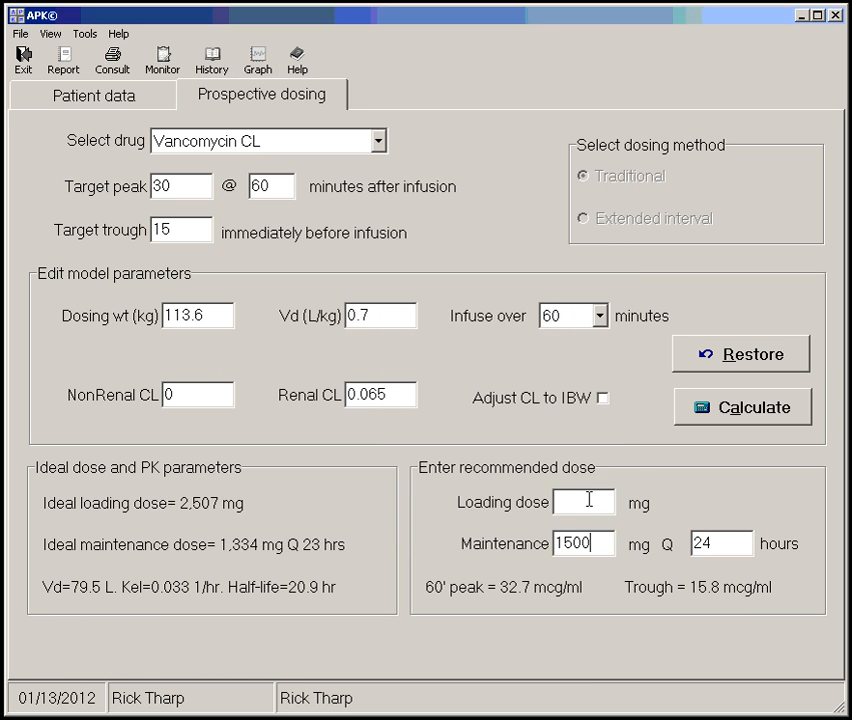
Set the loading dose to 2500 mg, graph the resulting serum levels, and save the graph
left_click(587, 503)
type("2500")
left_click(258, 62)
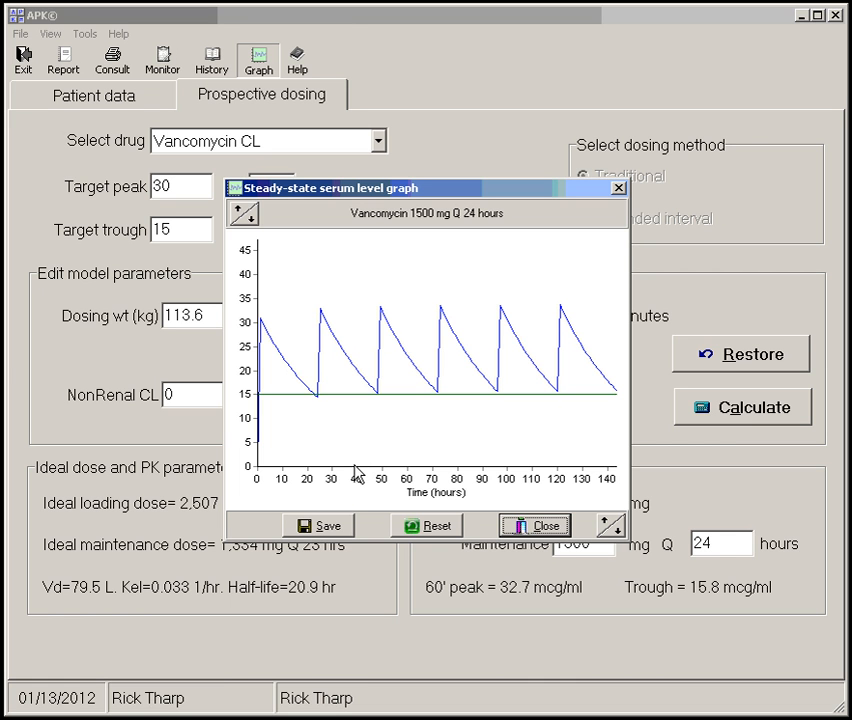
left_click(322, 526)
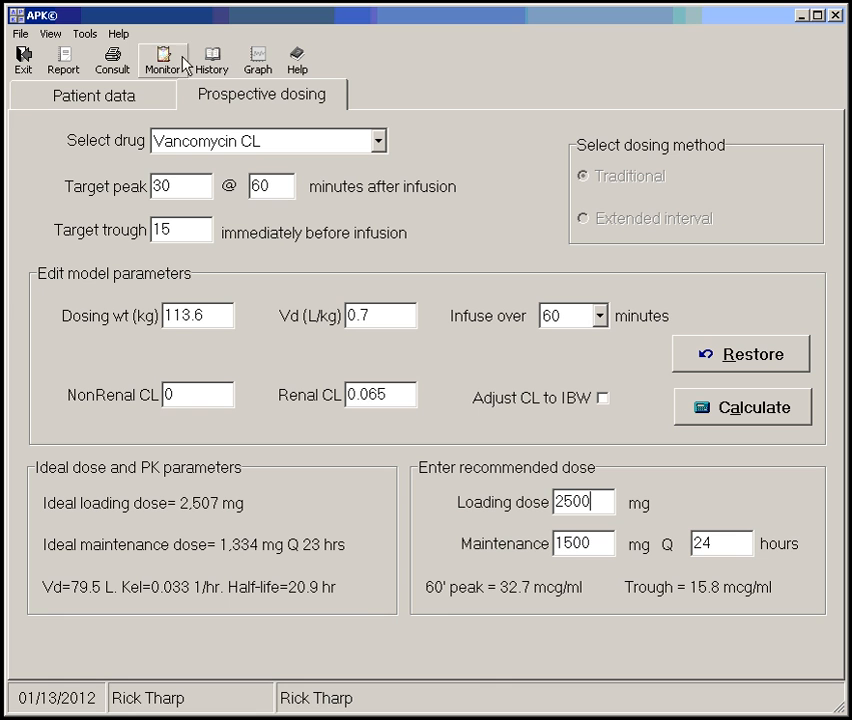
Open the consult print options and review the bar code settings, keeping the MRN bar code enabled in the Bottom right position
left_click(113, 70)
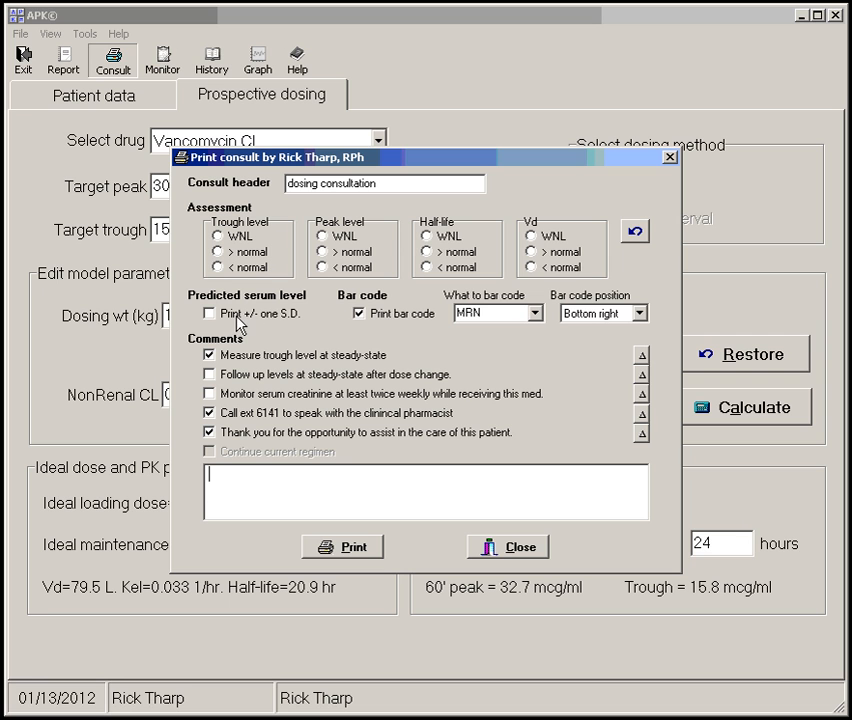
left_click(358, 314)
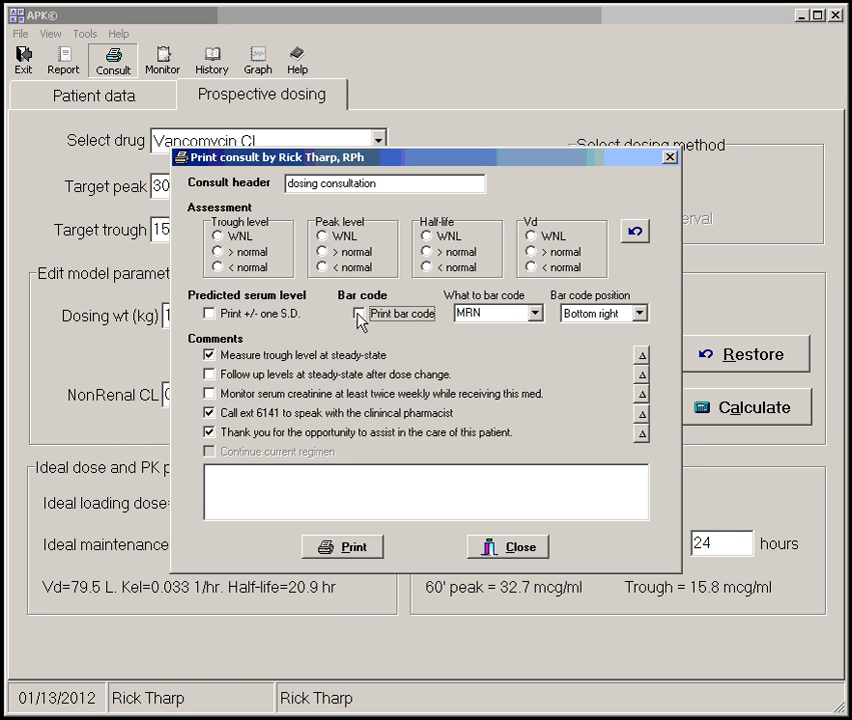
left_click(536, 314)
left_click(537, 313)
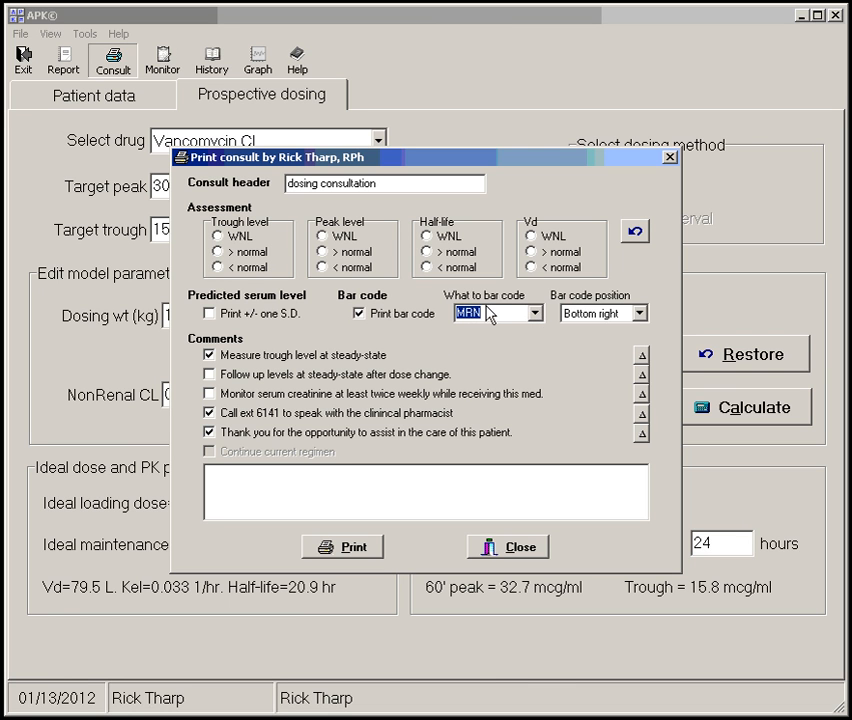
left_click(639, 314)
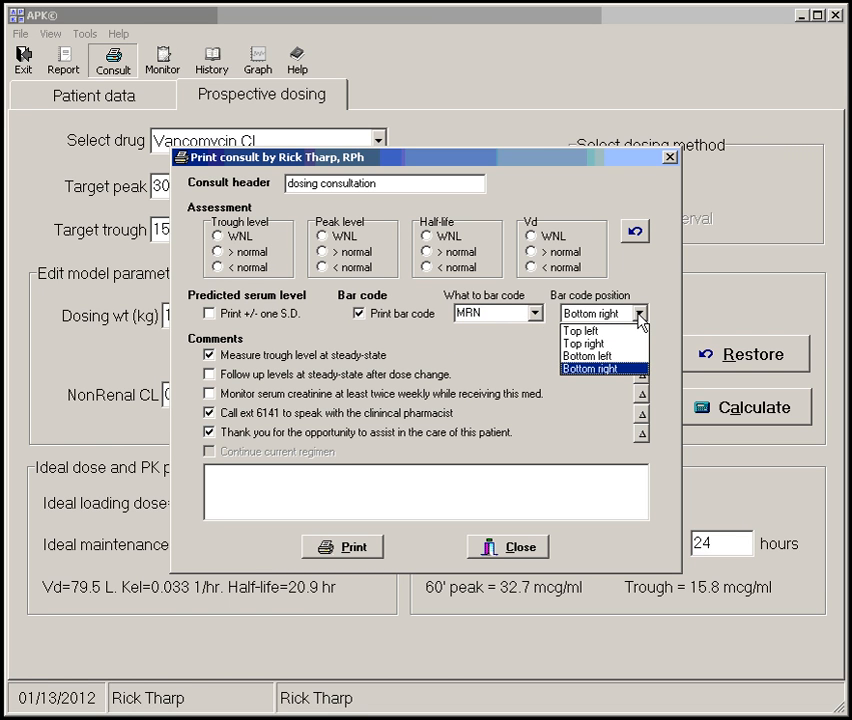
left_click(640, 316)
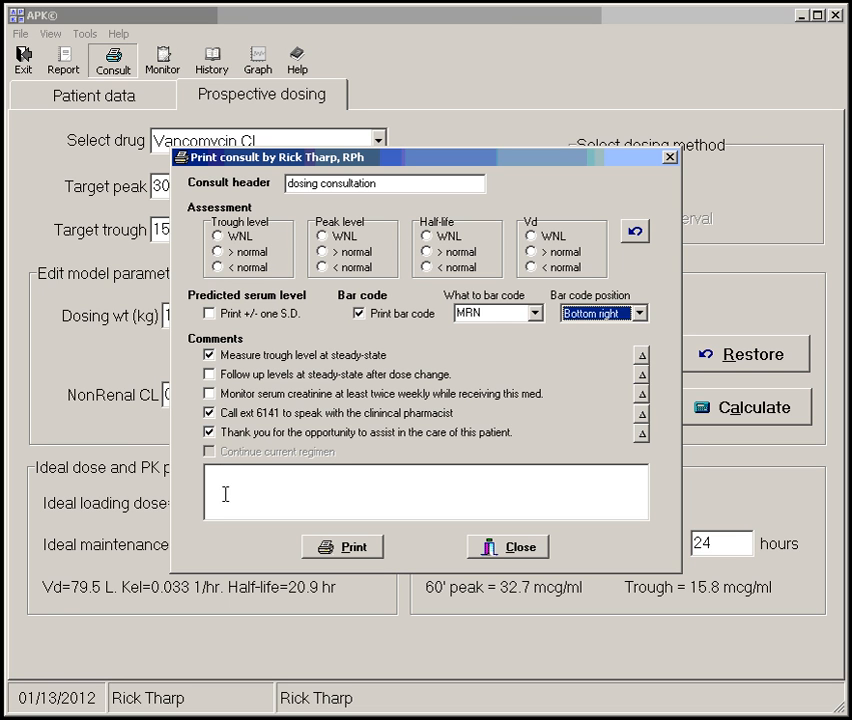
Exclude the pharmacist-contact and thank-you comments, and reword the first comment to "Measure trough level when at steady-state"
left_click(209, 412)
left_click(209, 432)
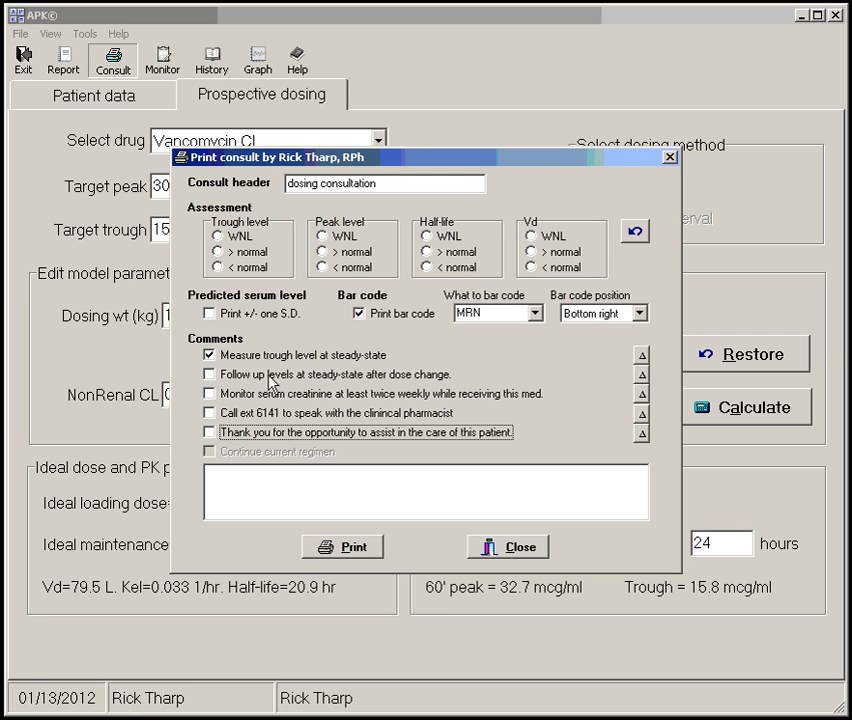
left_click(642, 357)
type("Measure")
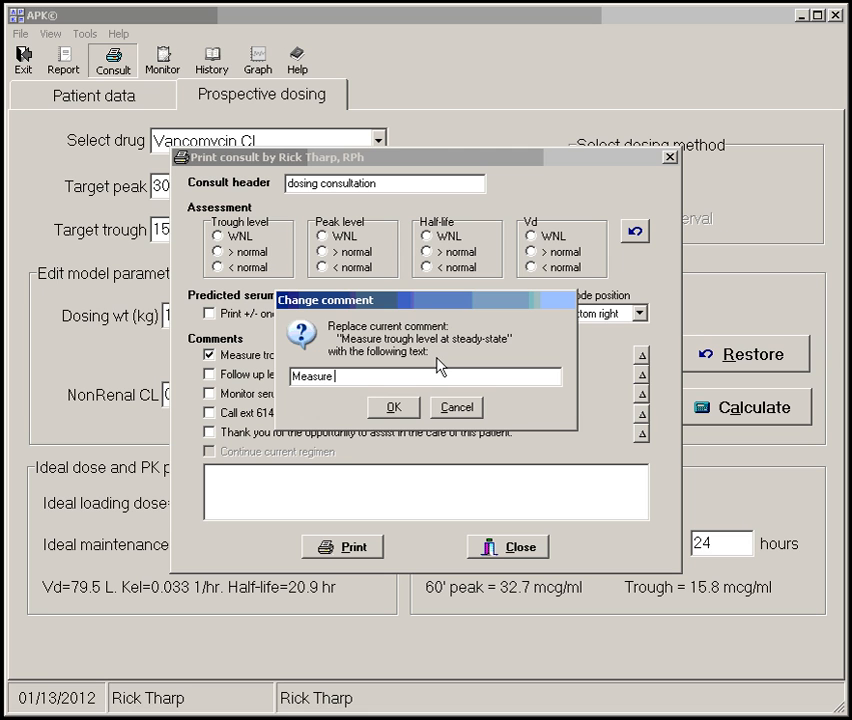
type("trough level at steady-sta")
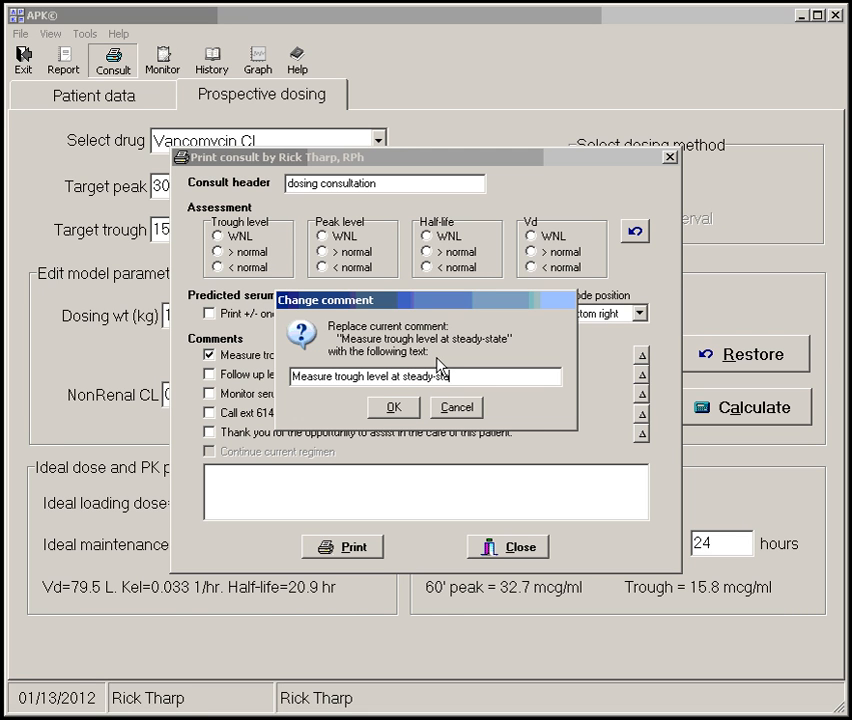
key("ctrl+Left")
key("ctrl+Left")
type("when")
left_click(398, 409)
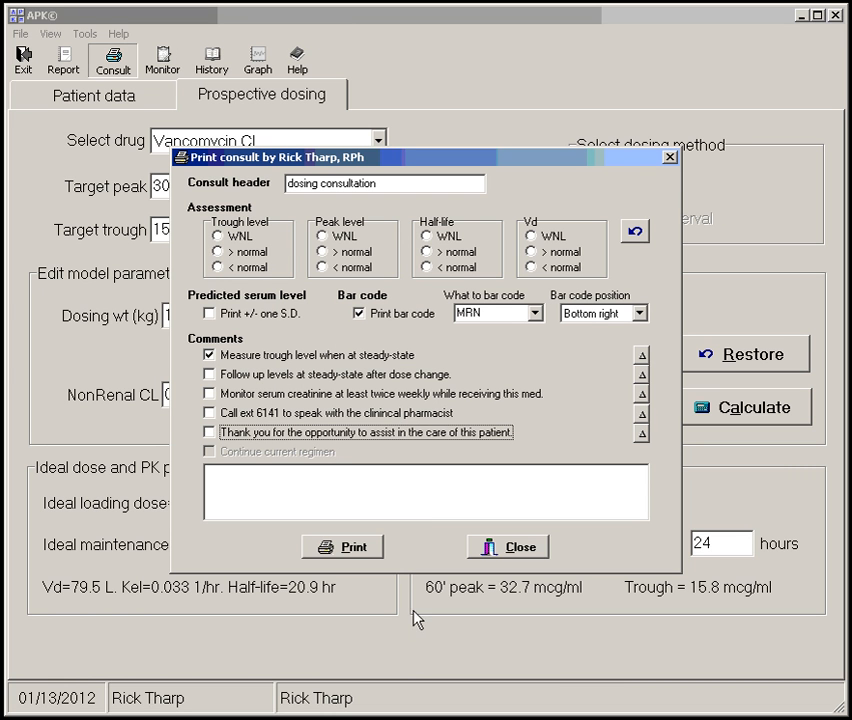
Preview the vancomycin consult printout at 100% zoom and review it from the patient data down to the graph and bar code
left_click(360, 552)
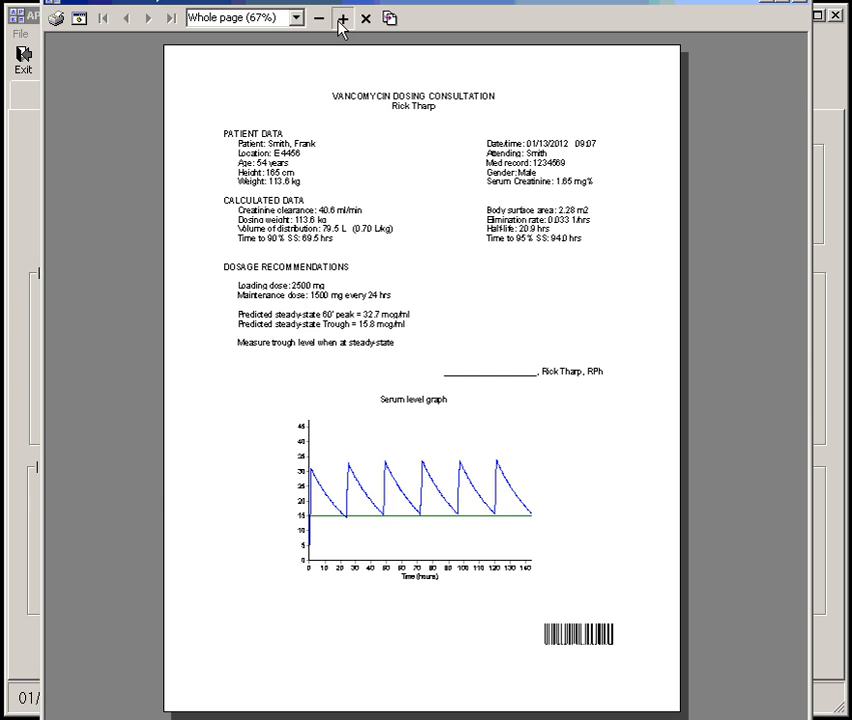
left_click(341, 19)
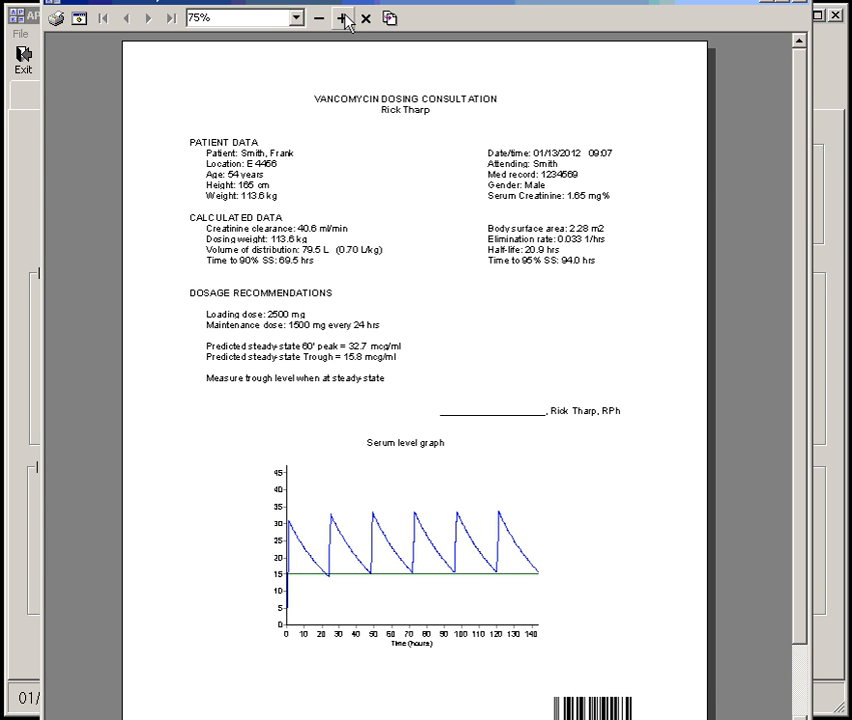
left_click(342, 19)
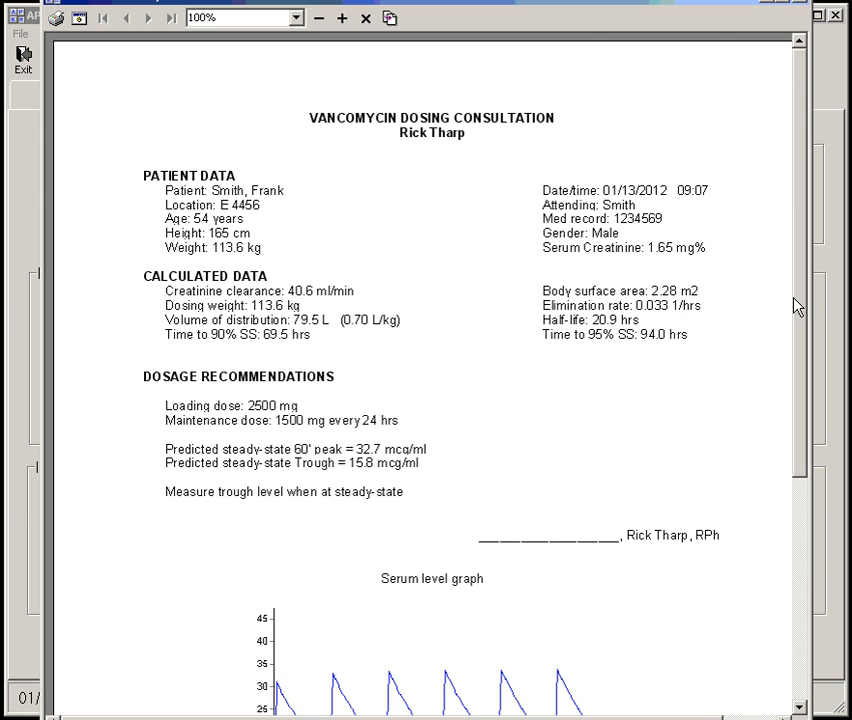
scroll(795, 373, "down", 3)
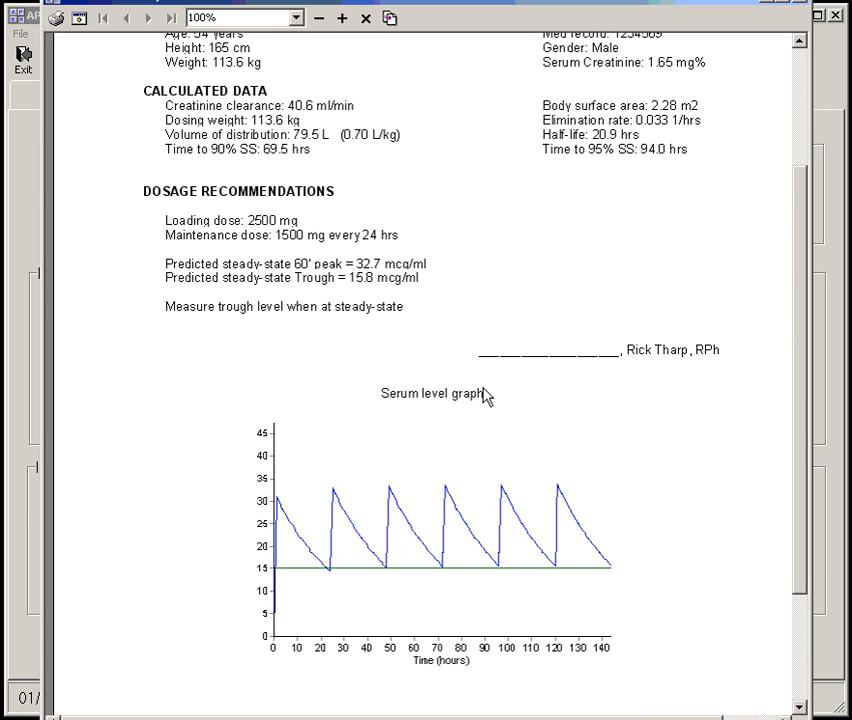
scroll(527, 481, "down", 2)
scroll(510, 472, "up", 5)
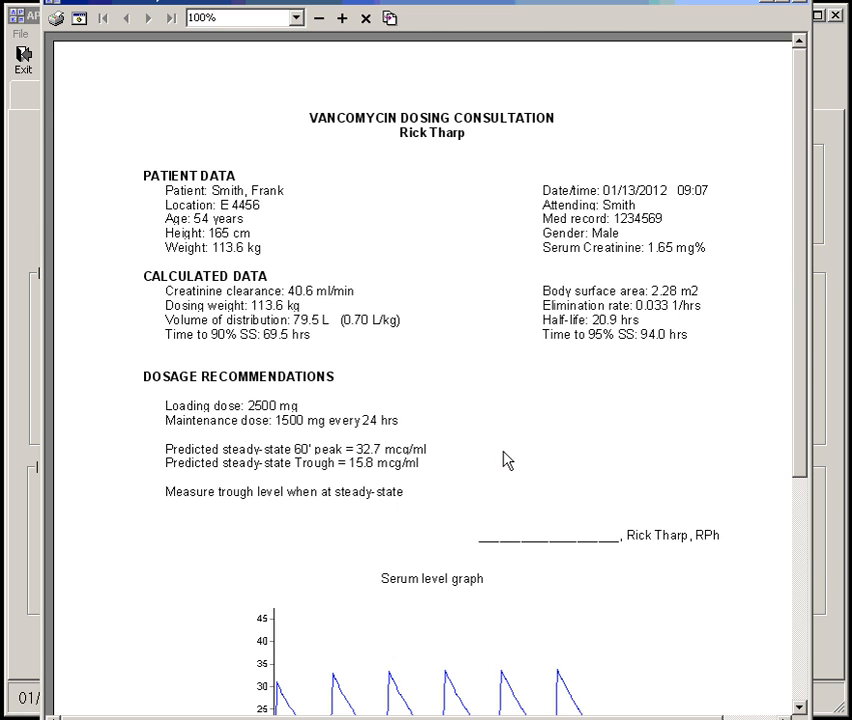
scroll(563, 399, "down", 6)
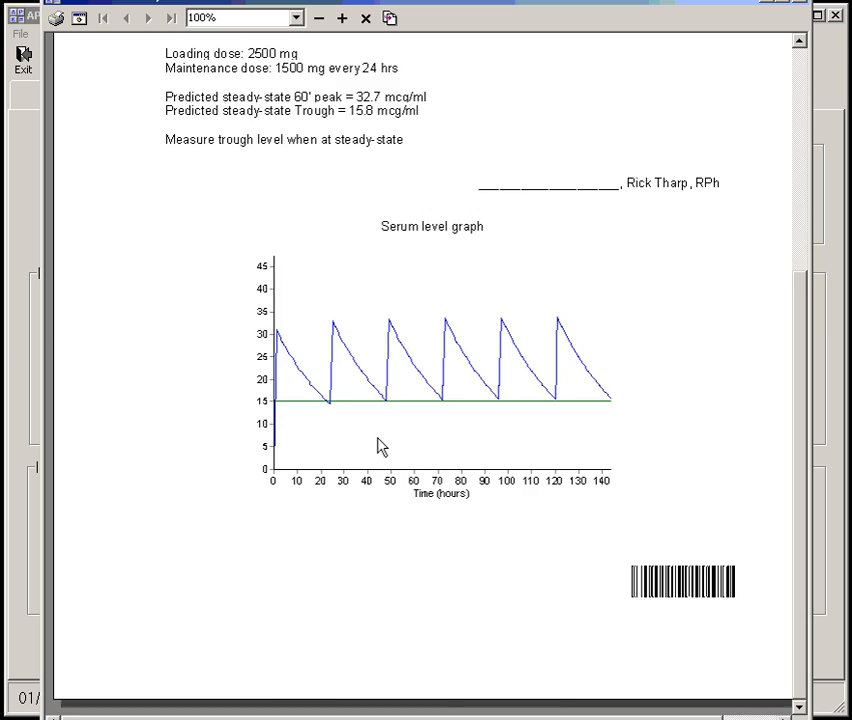
scroll(405, 459, "up", 6)
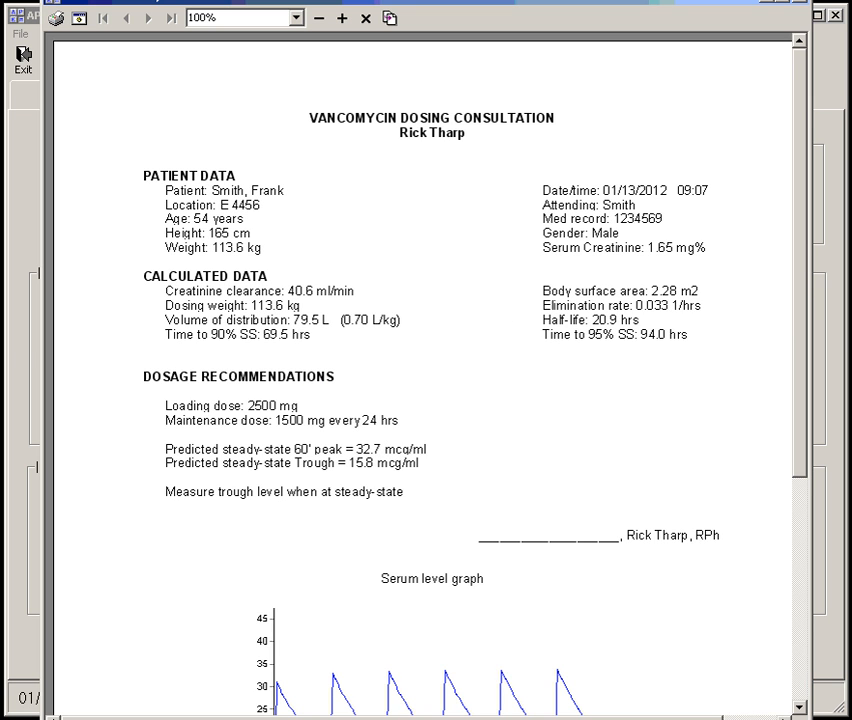
Move the consult preview window fully into view and review the printer setup's printer, paper and orientation options
left_click_drag(510, 2, 510, 68)
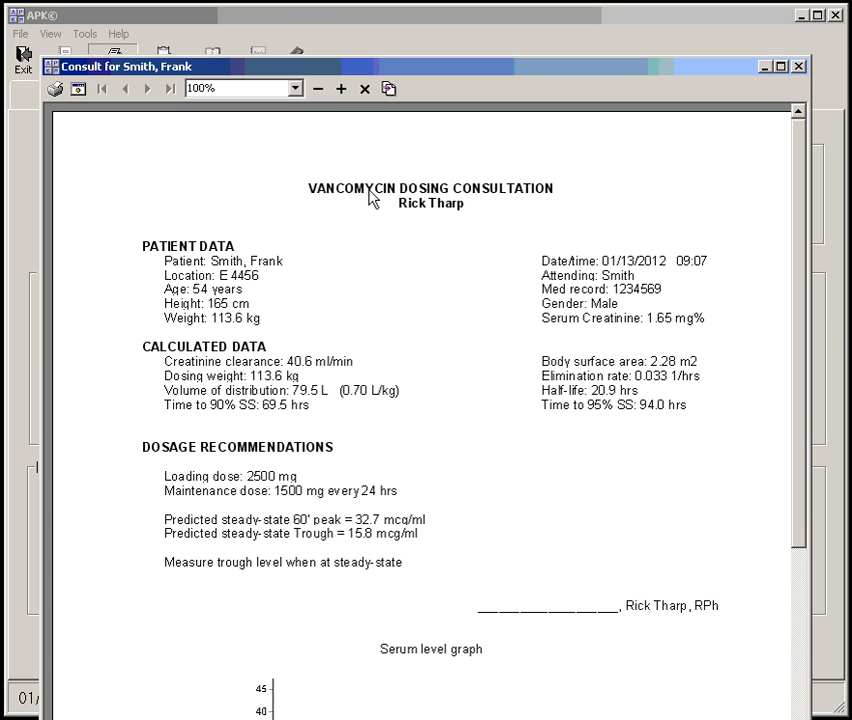
left_click_drag(380, 70, 385, 48)
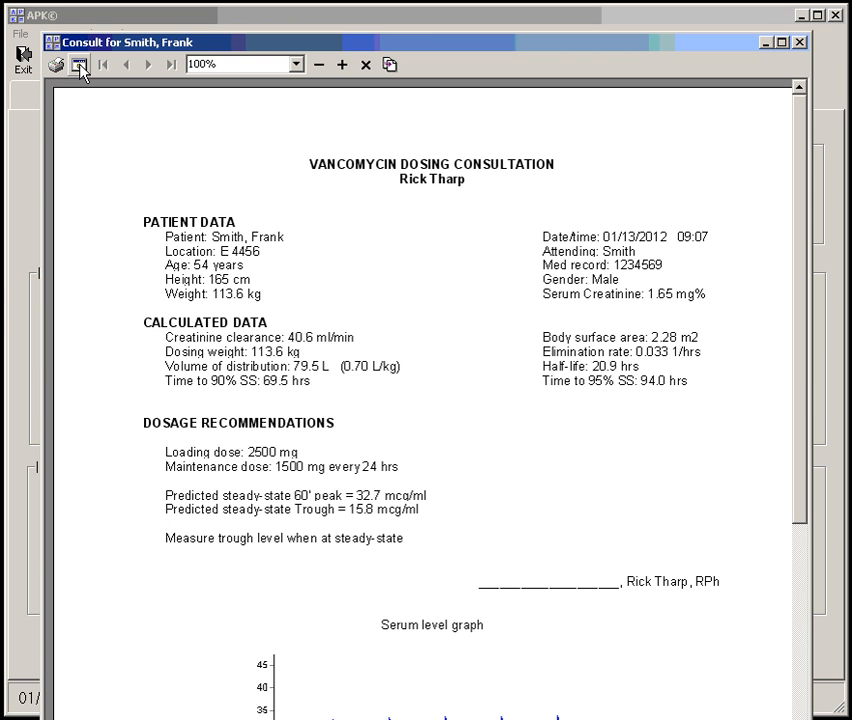
left_click(80, 66)
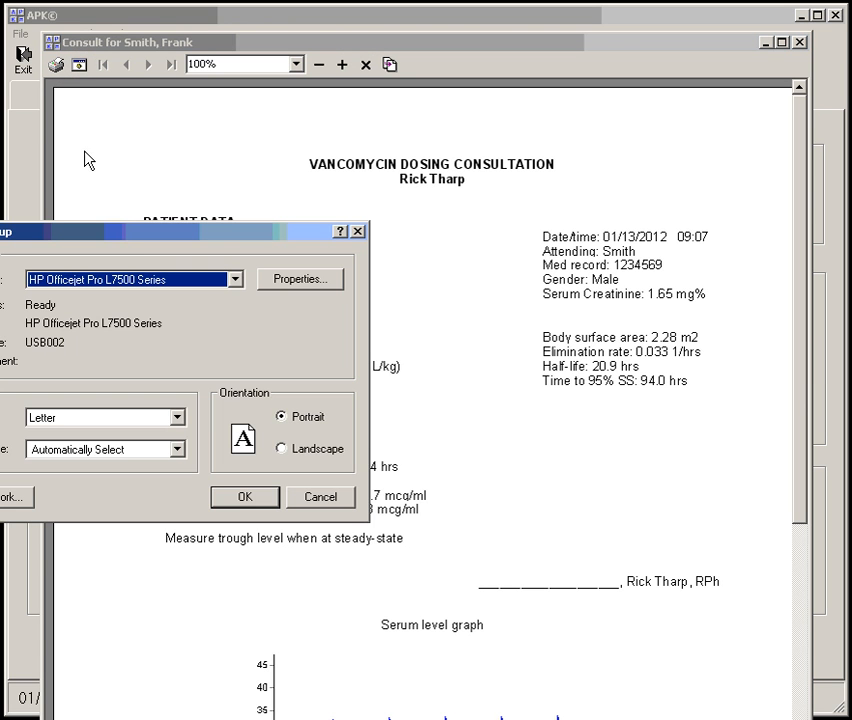
left_click_drag(137, 233, 378, 184)
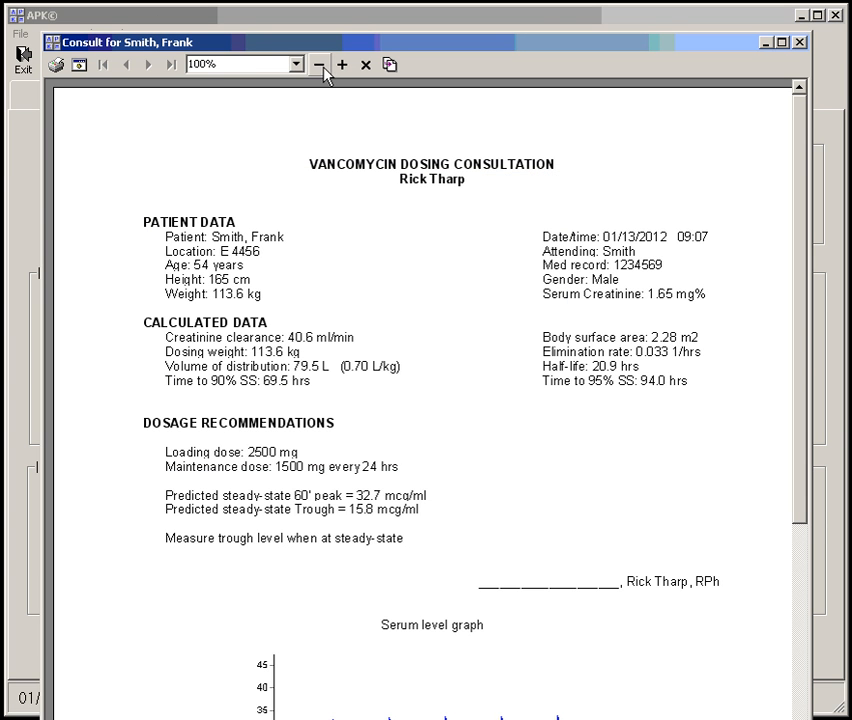
Copy the consult as text from the preview, paste it into the free-text comment box, and look through the pasted lines
left_click(391, 67)
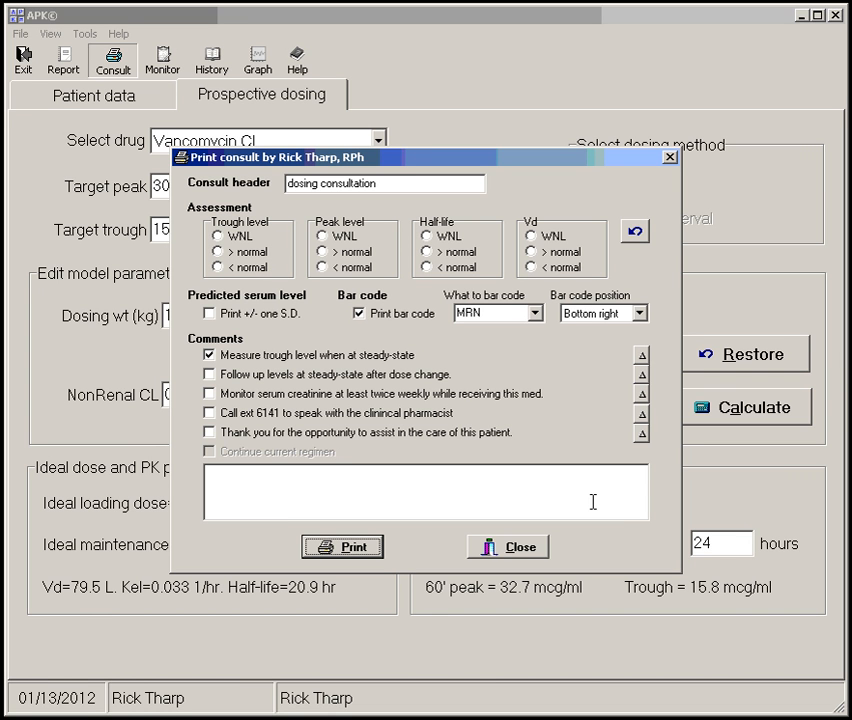
left_click(518, 486)
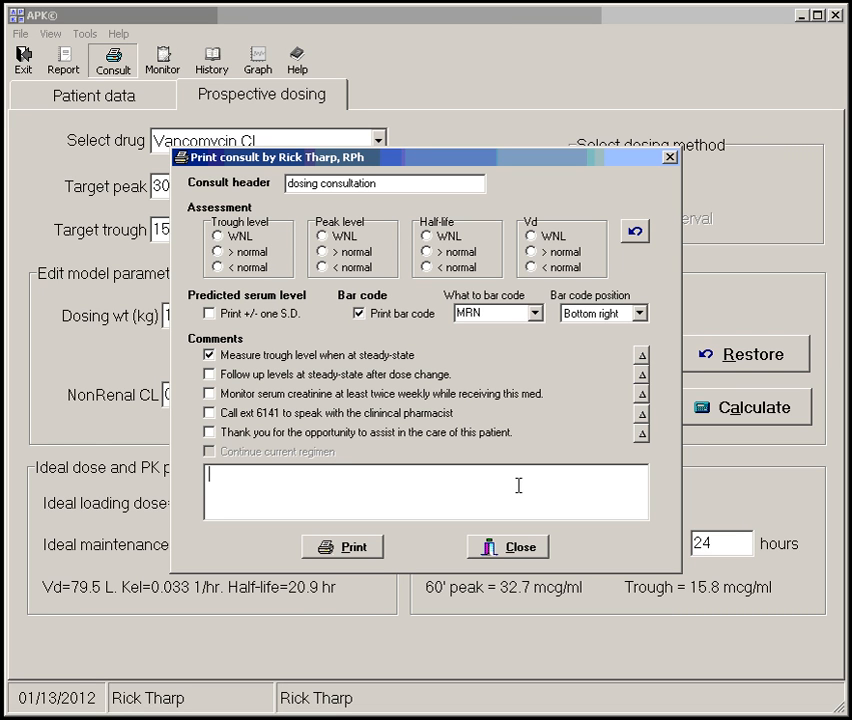
key("ctrl+v")
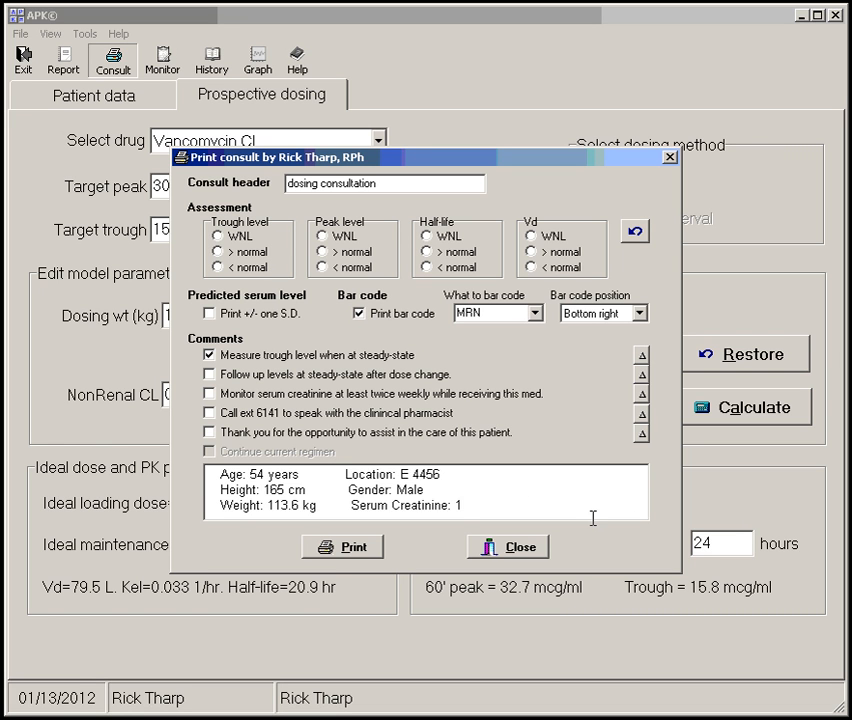
left_click_drag(493, 506, 1, 462)
left_click(281, 484)
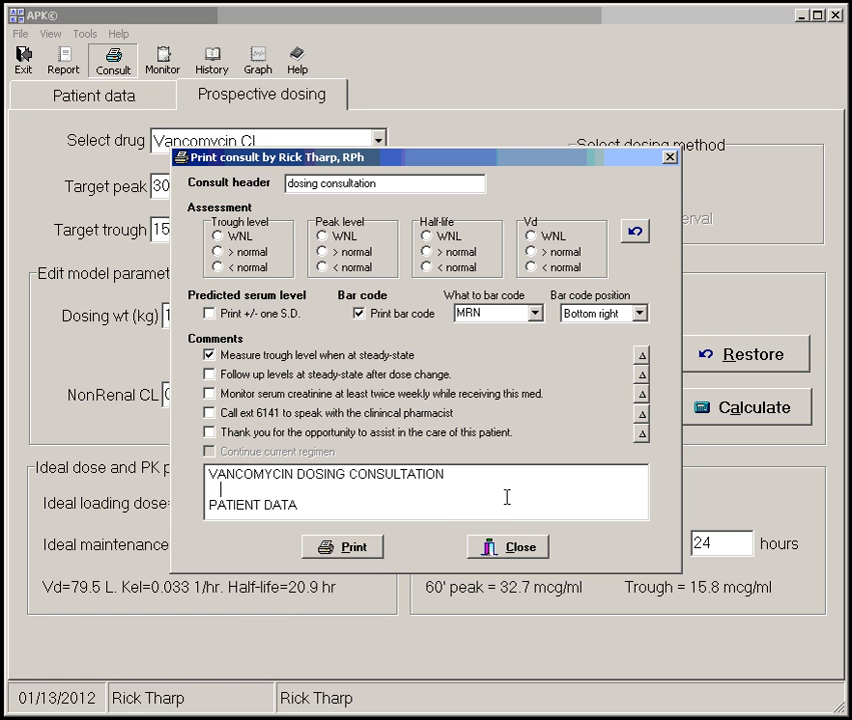
key("Down")
key("Down")
key("Down")
key("Down")
key("Down")
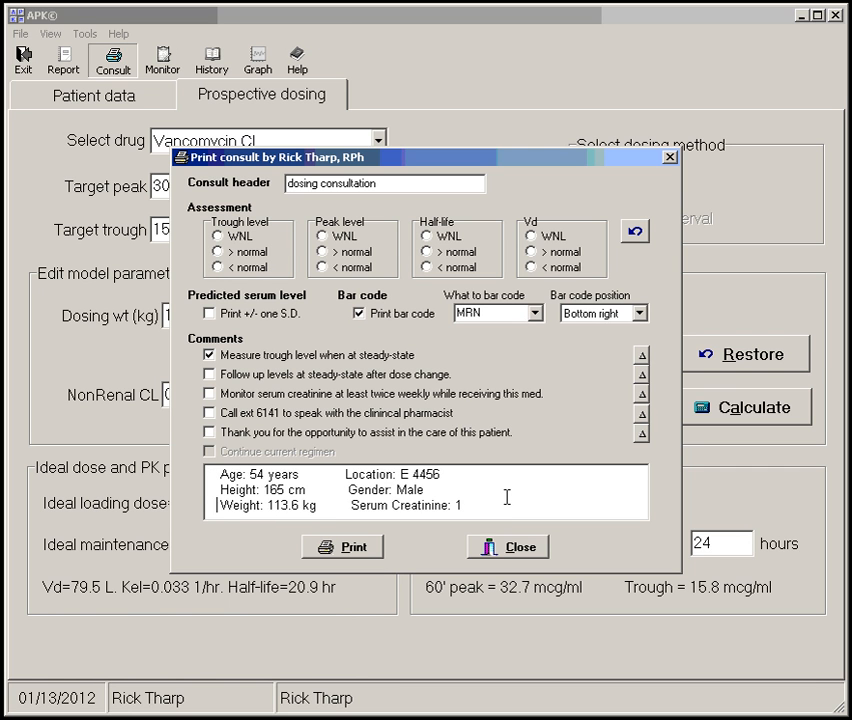
key("Up")
key("Up")
key("Up")
key("Up")
key("Up")
key("Up")
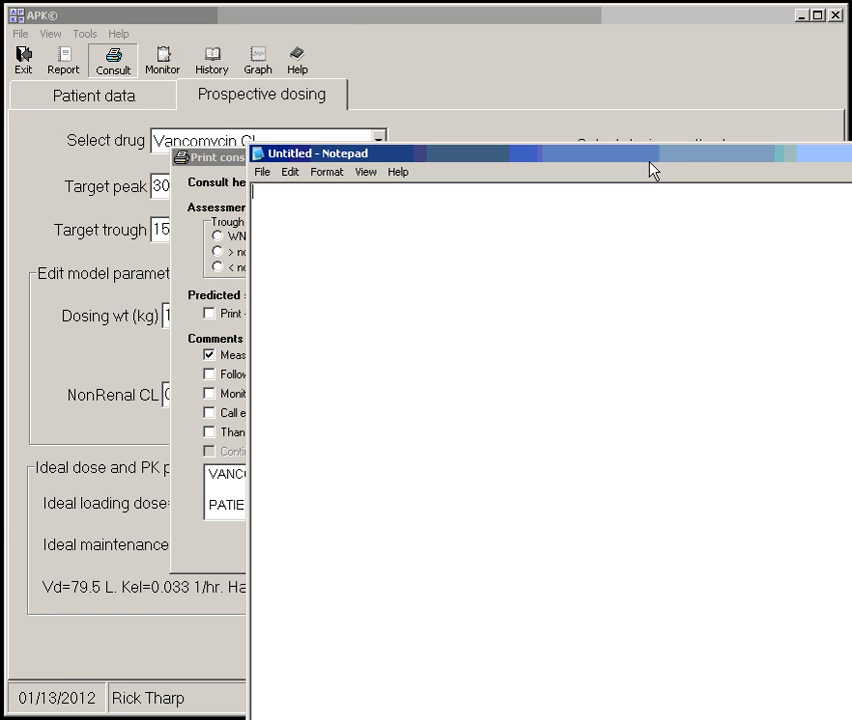
Switch to a blank Notepad document, paste the copied consult text to review it, and close Notepad without saving
left_click_drag(649, 160, 469, 48)
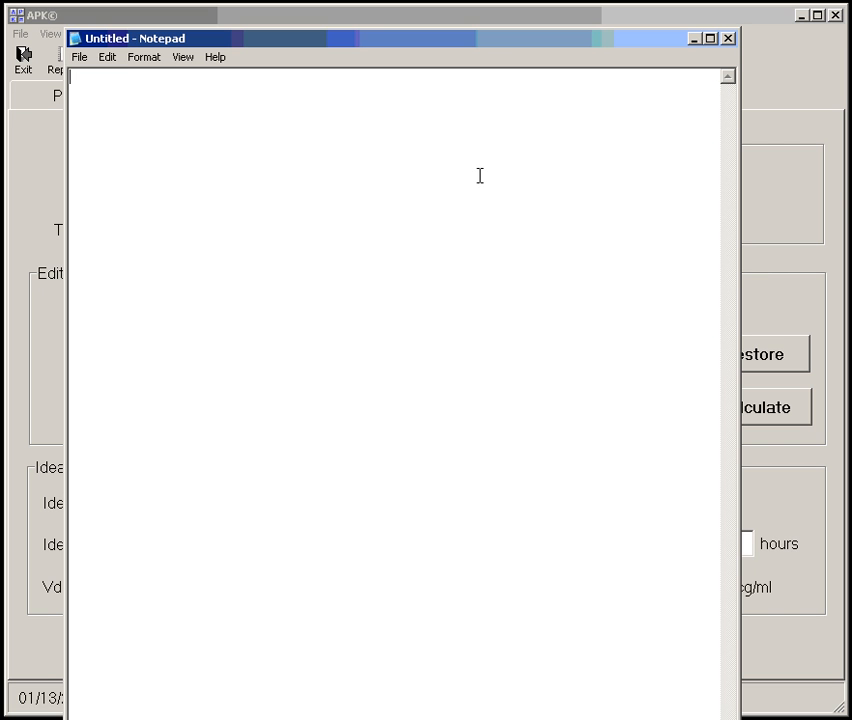
key("ctrl+v")
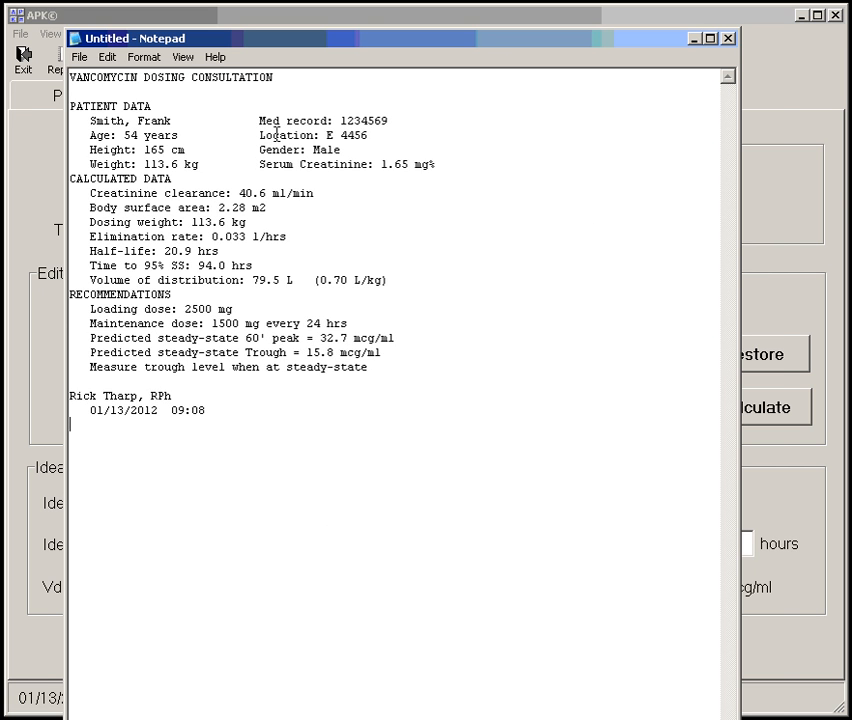
left_click_drag(362, 44, 399, 63)
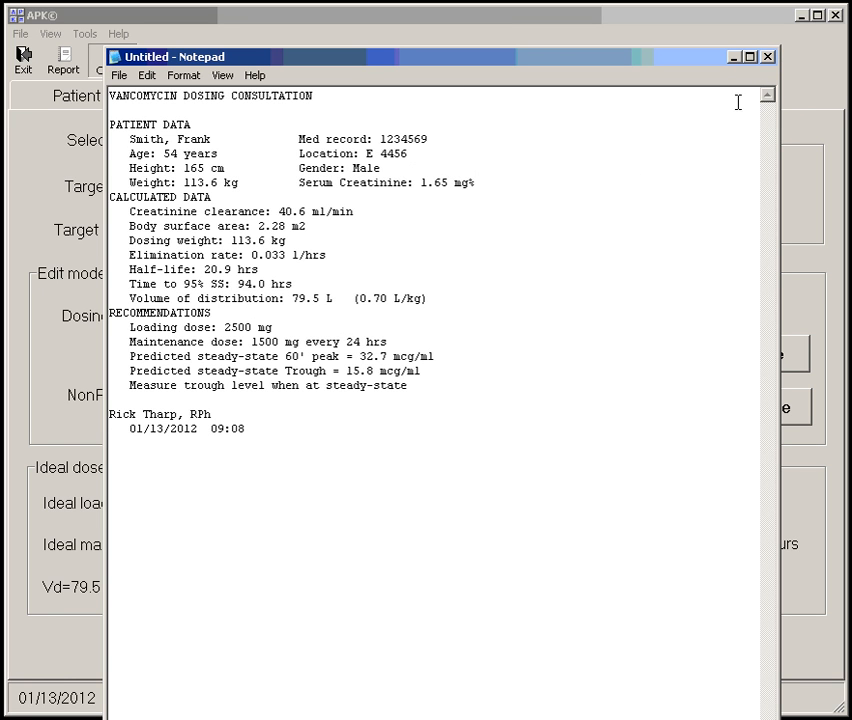
left_click(769, 58)
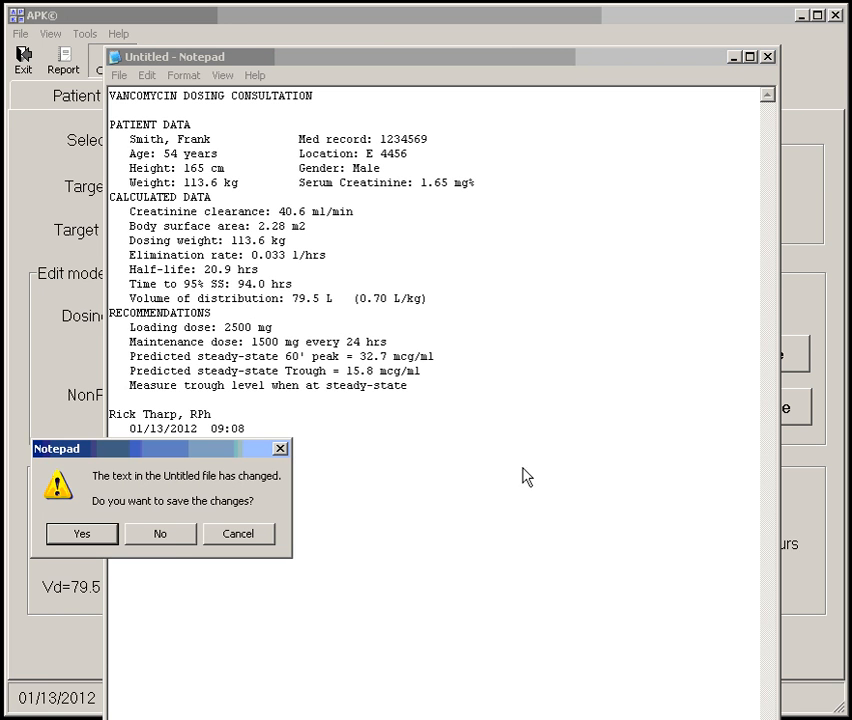
left_click(161, 534)
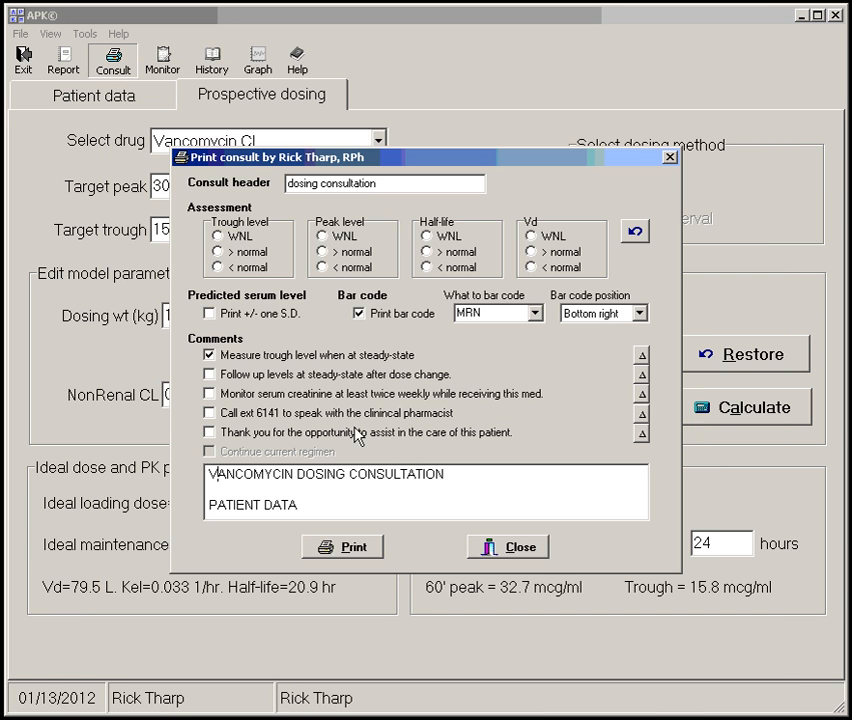
Close the consult print options and view the steady-state serum level graph over a longer time span
left_click(491, 548)
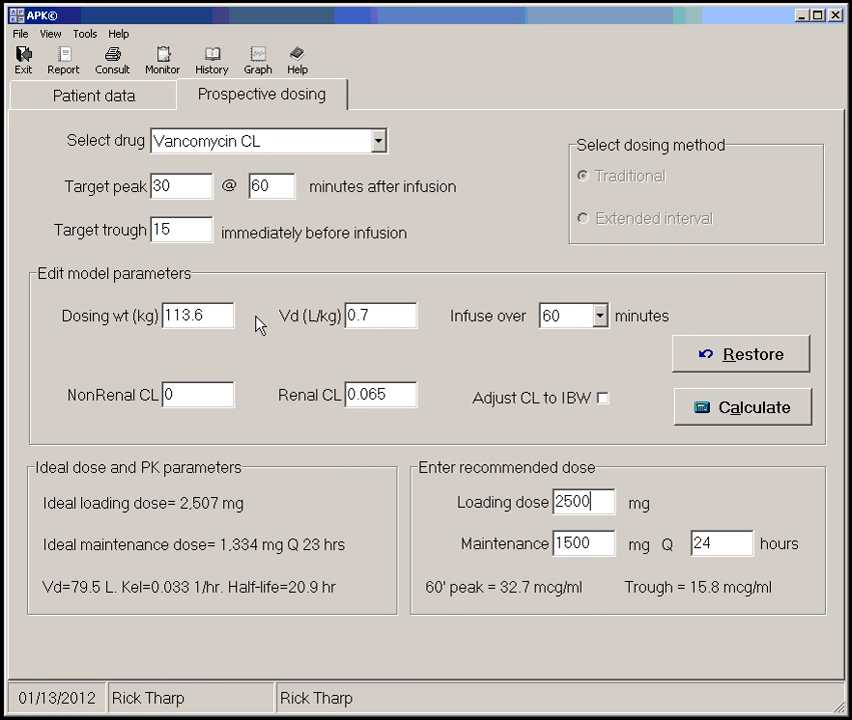
left_click(259, 70)
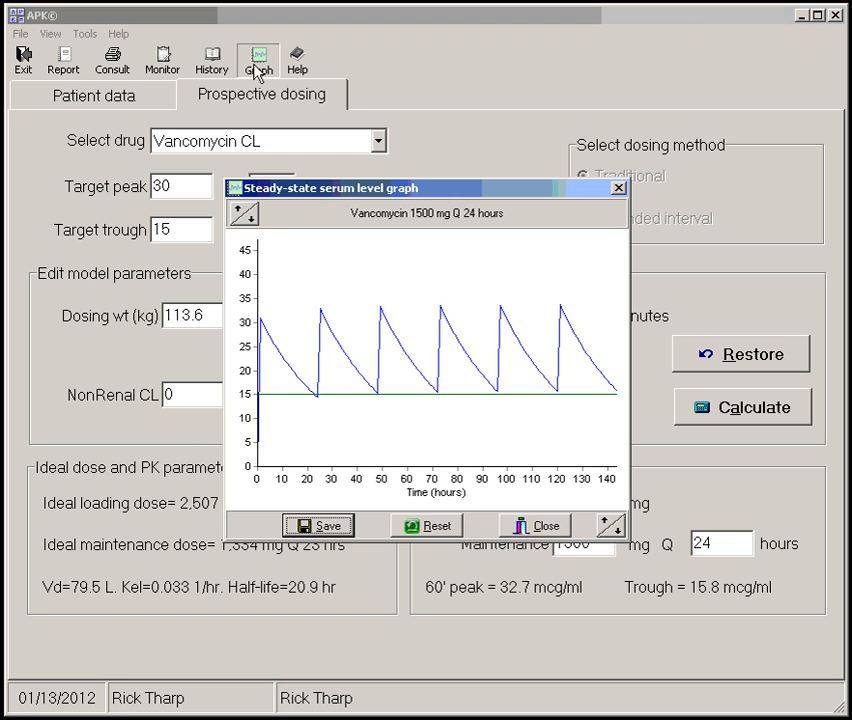
left_click(608, 522)
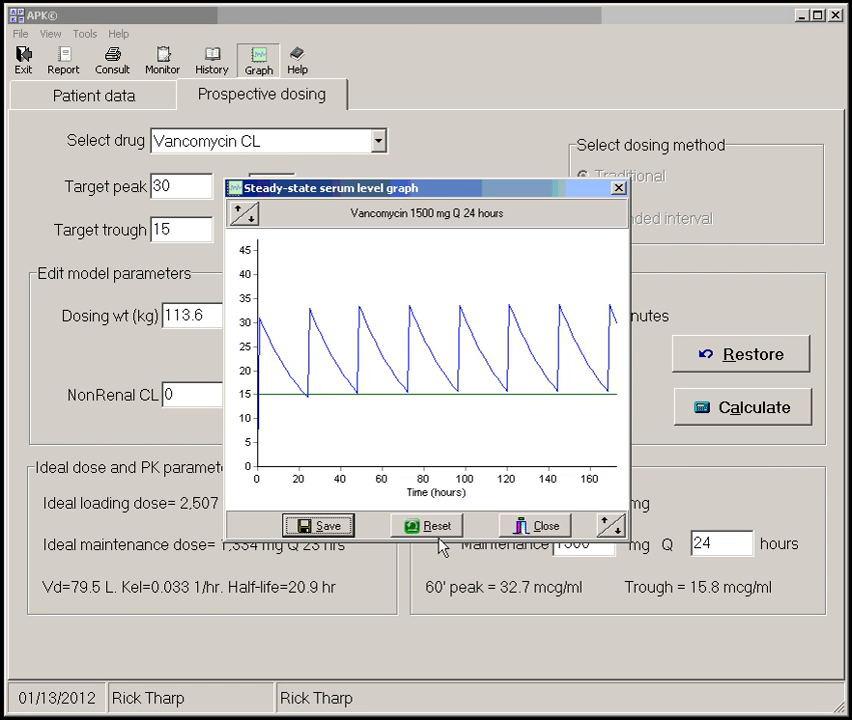
left_click(537, 527)
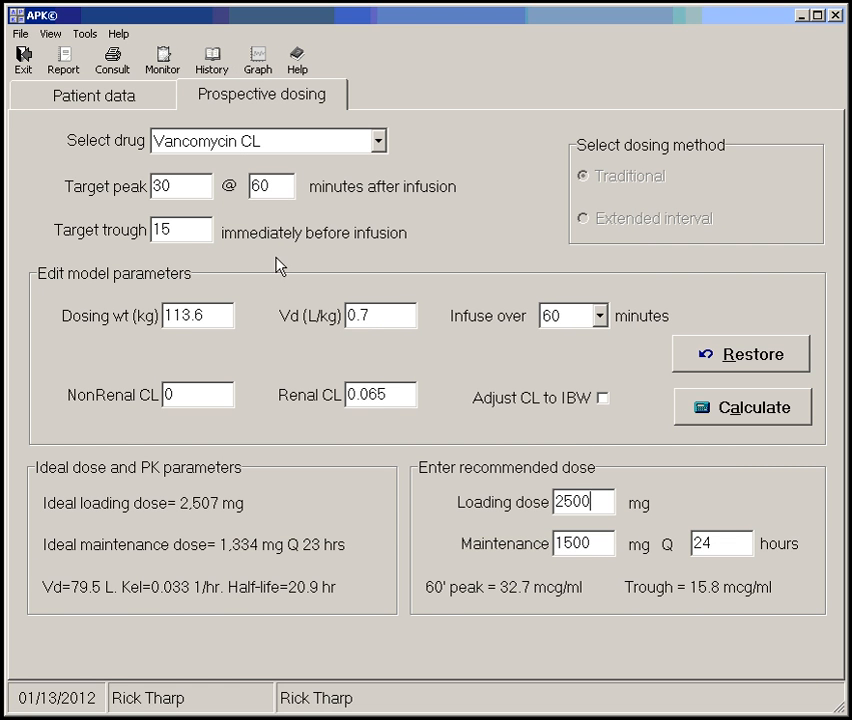
Set a custom infusion time of 240 minutes using the Other option and recalculate the ideal dose
left_click(601, 316)
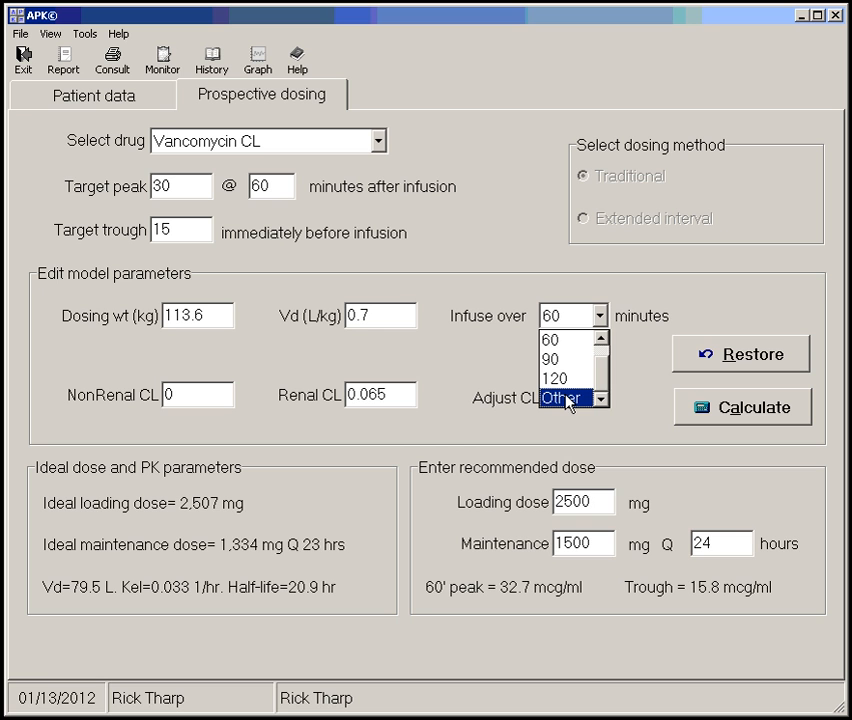
left_click(566, 399)
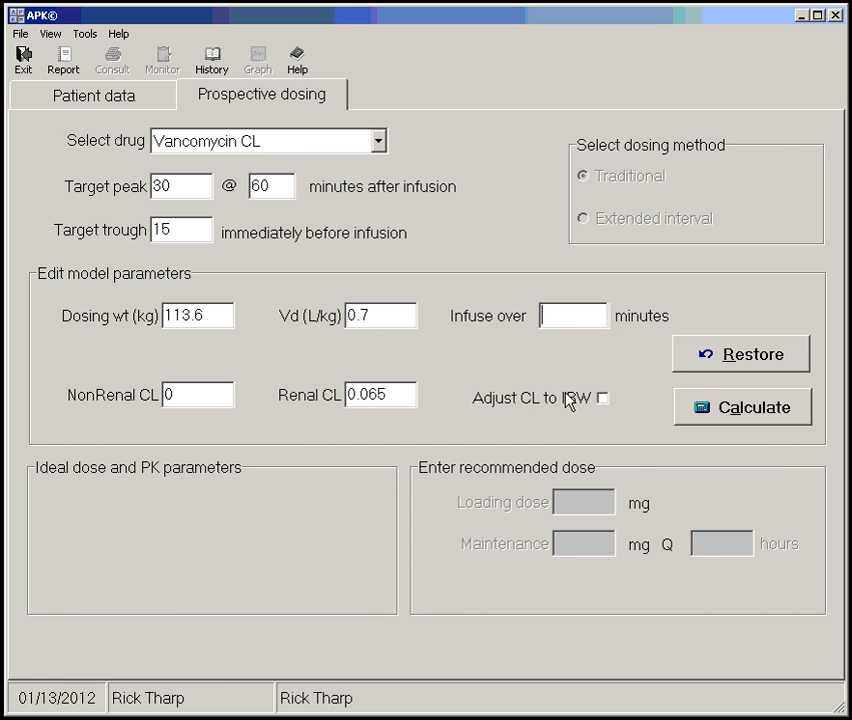
type("240")
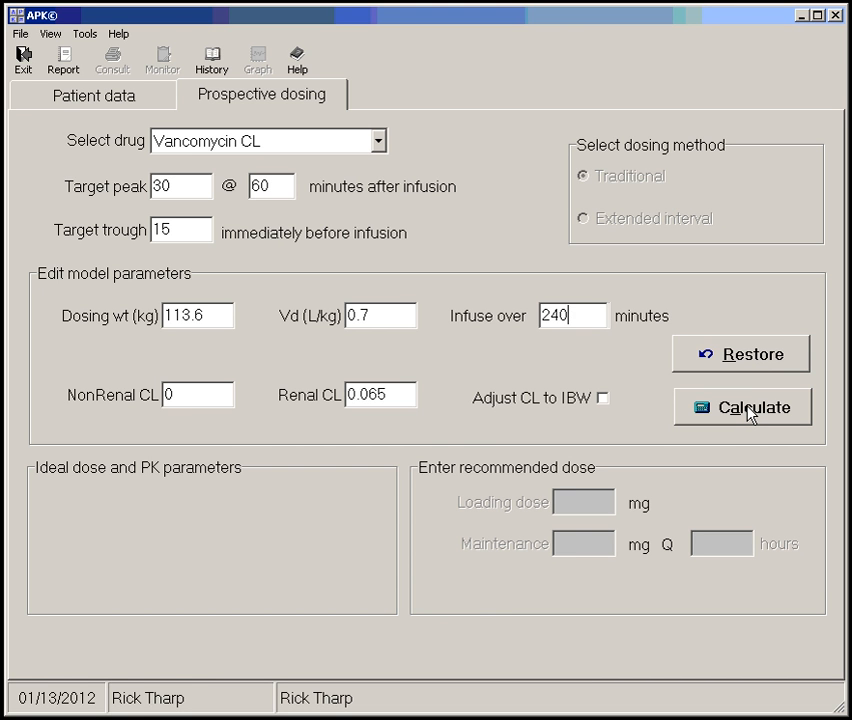
left_click(749, 412)
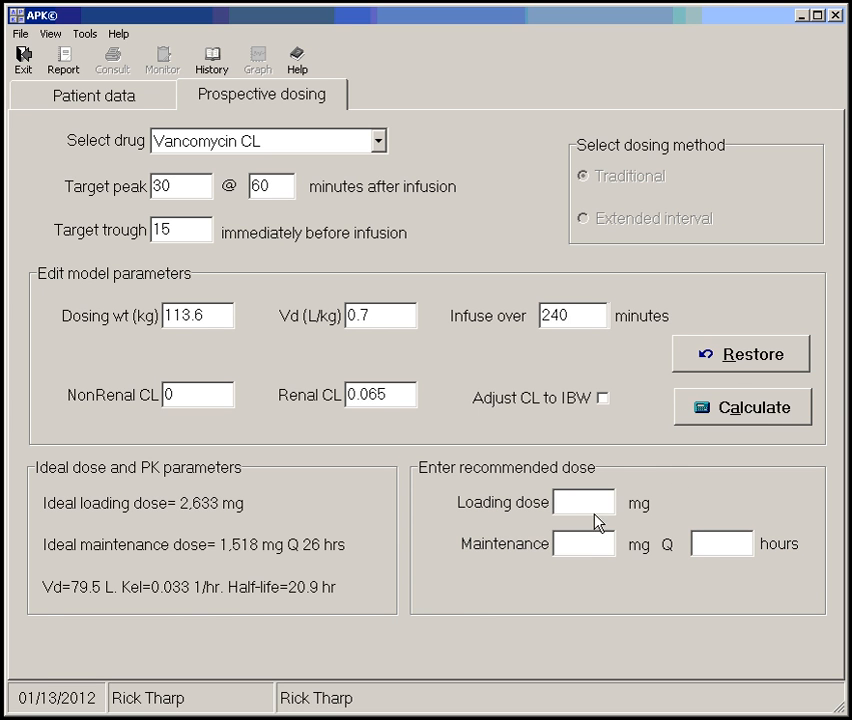
Enter a recommended loading dose of 2500 mg and a maintenance dose of 1500 mg every 24 hours
type("2500")
left_click(586, 540)
type("1500")
left_click(715, 546)
type("24")
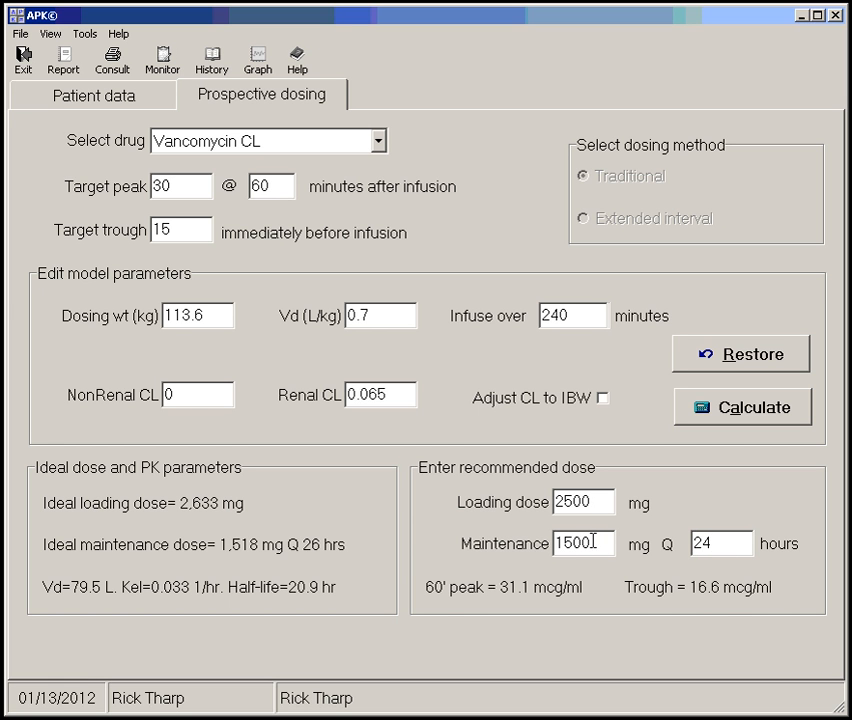
Graph the serum levels for the 240-minute infusion, try different time spans, reset the axes, and close the graph
left_click(258, 66)
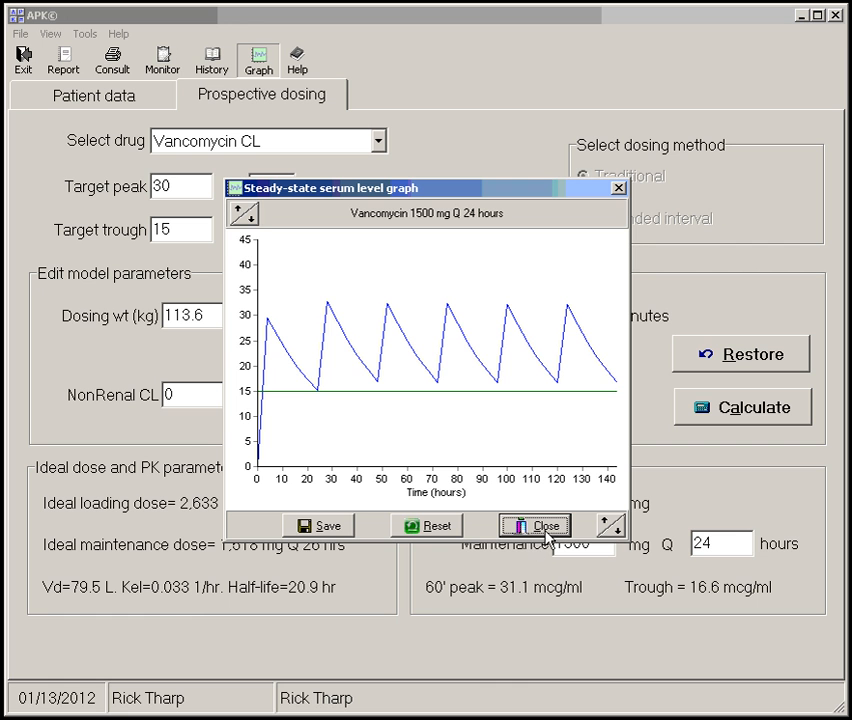
left_click(614, 530)
left_click(612, 527)
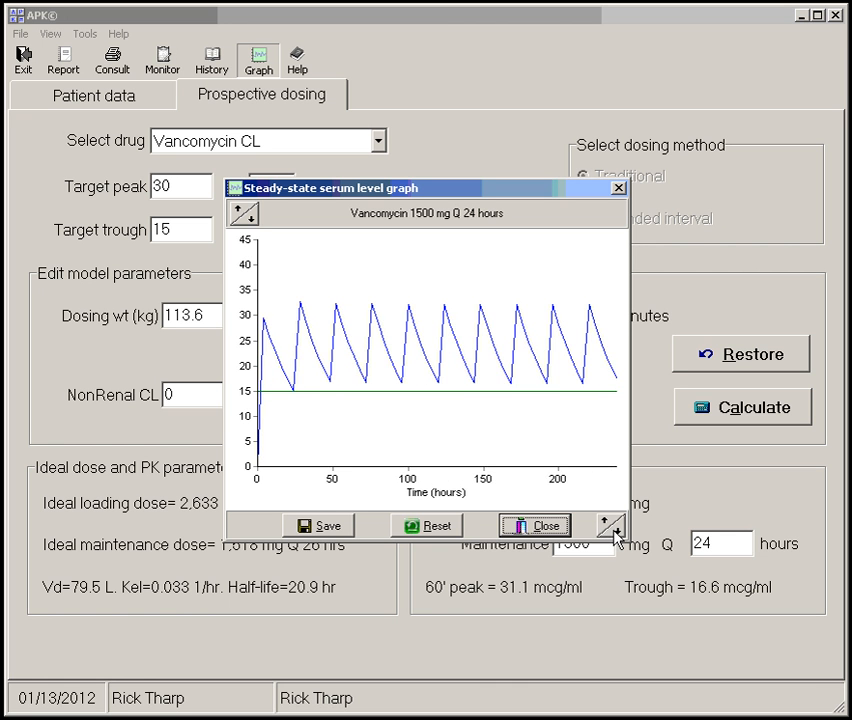
left_click(614, 532)
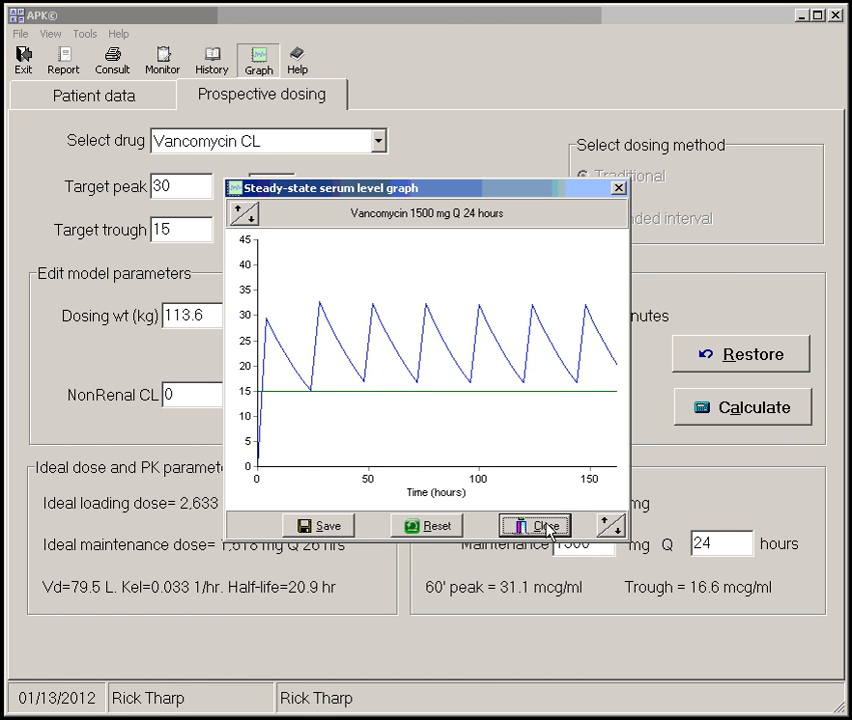
left_click(433, 527)
left_click(538, 527)
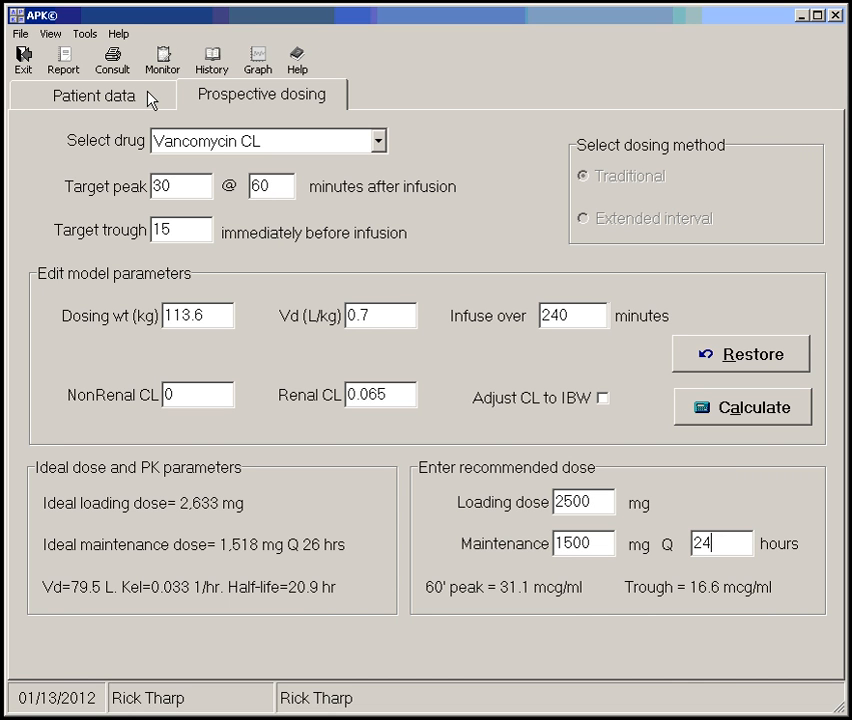
Use the levels scheduler to calculate the steady-state draw time for a regimen starting 1/13/2012 at 10:00 AM
left_click(86, 34)
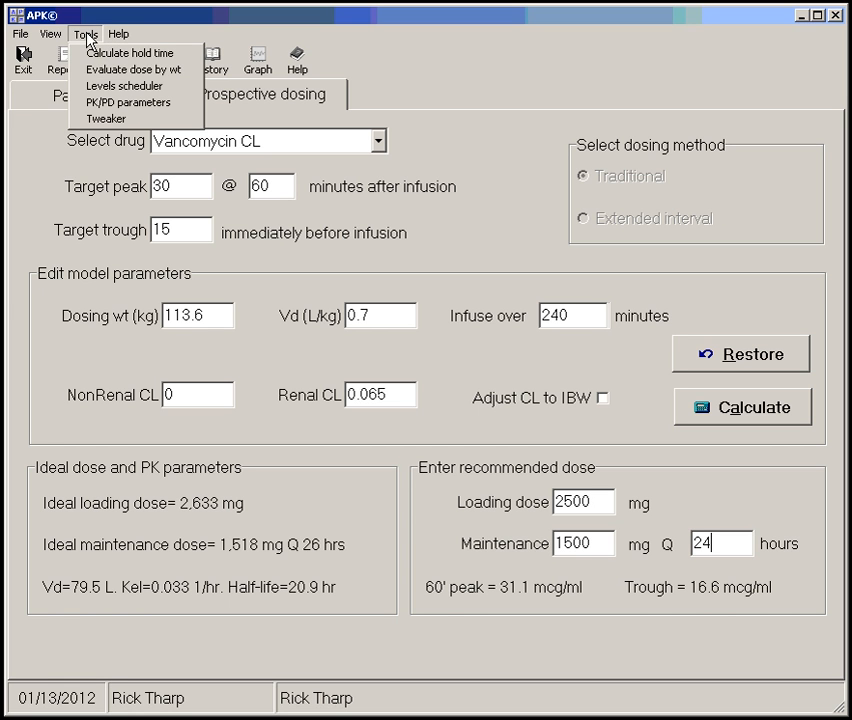
left_click(148, 87)
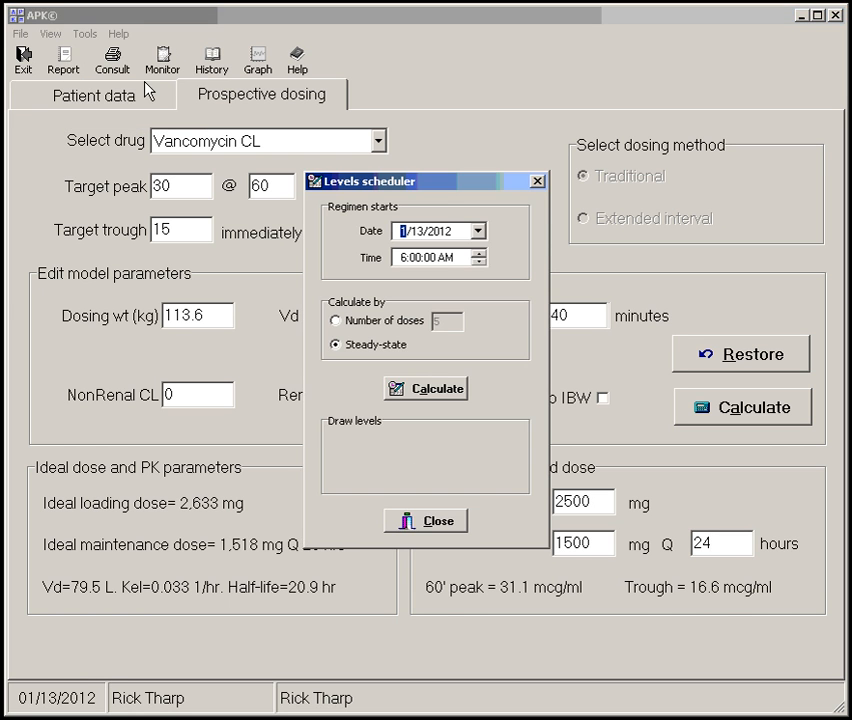
left_click(405, 260)
type("10")
left_click(405, 388)
left_click(418, 390)
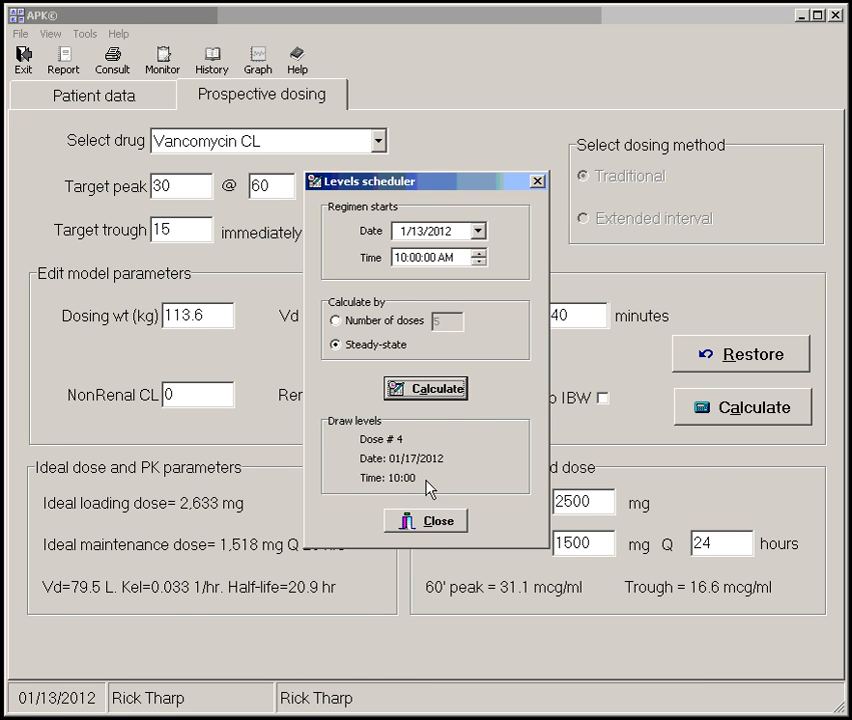
Calculate the draw time by number of doses (5), recalculate it by steady-state, and close the levels scheduler
left_click(401, 322)
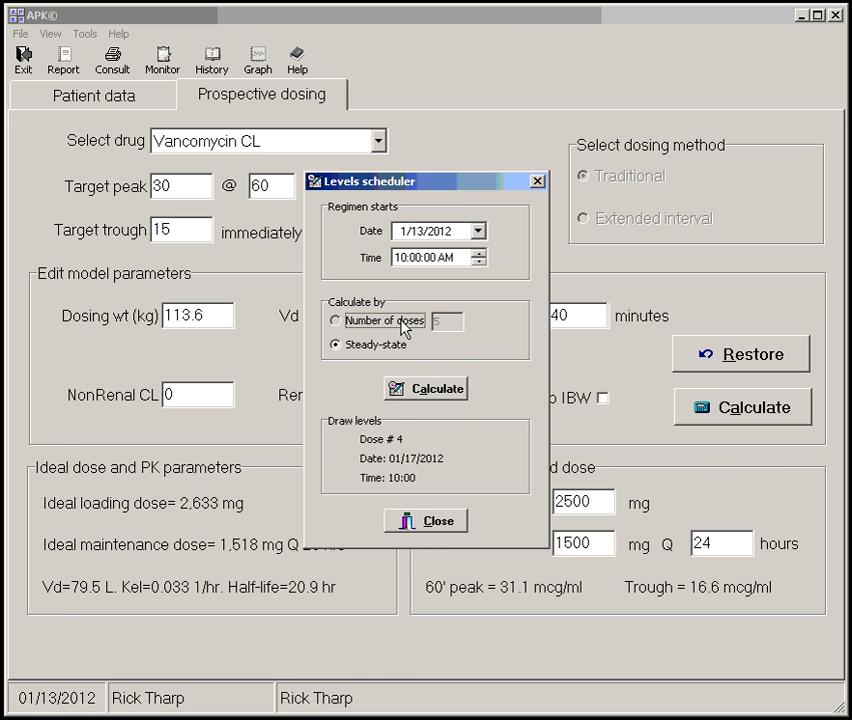
left_click(428, 390)
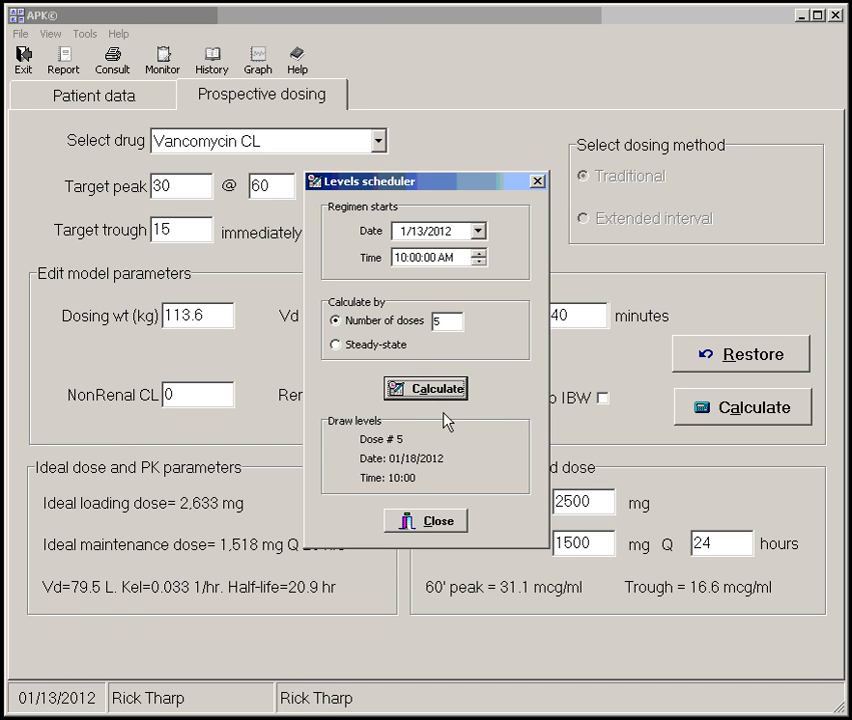
left_click(372, 344)
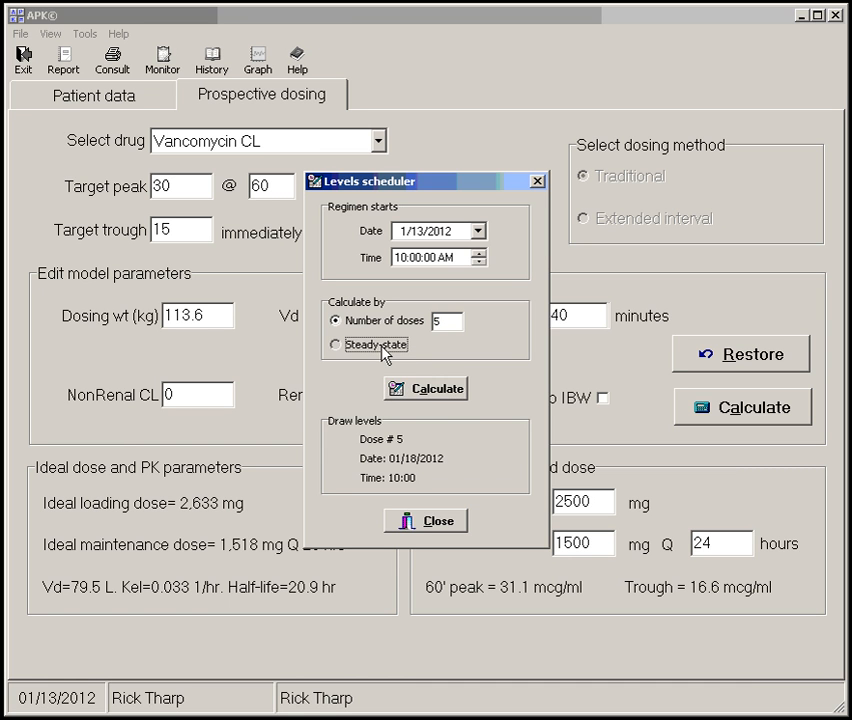
left_click(449, 393)
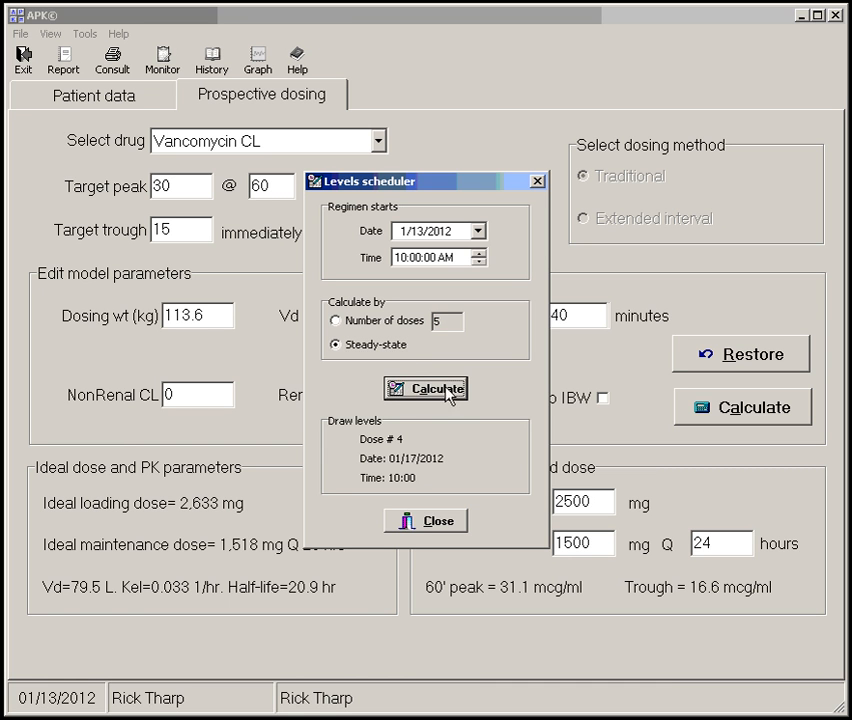
left_click(437, 522)
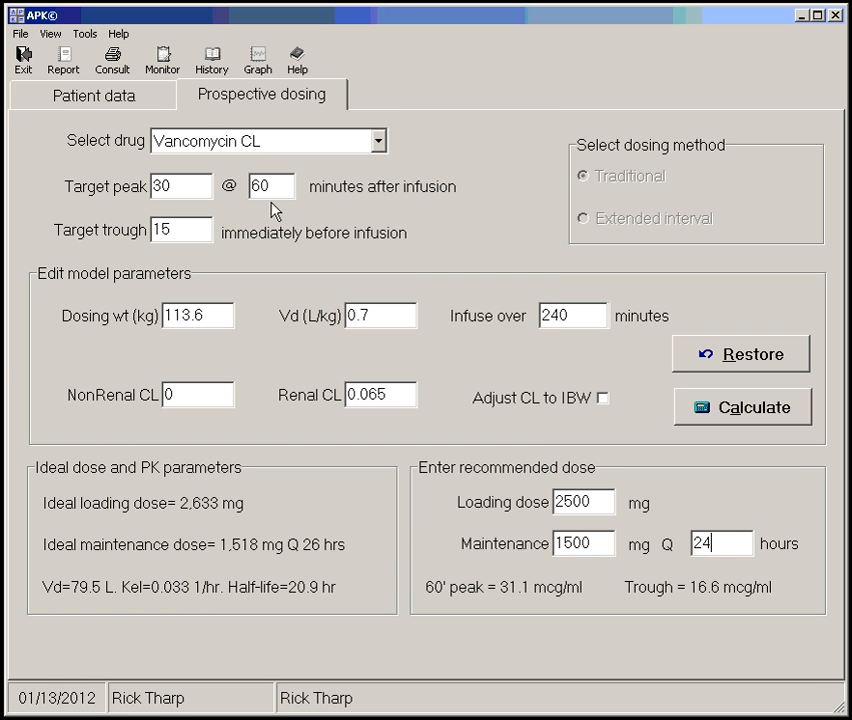
Evaluate the recommended dose by weight, and check the patient data before returning to prospective dosing
left_click(84, 37)
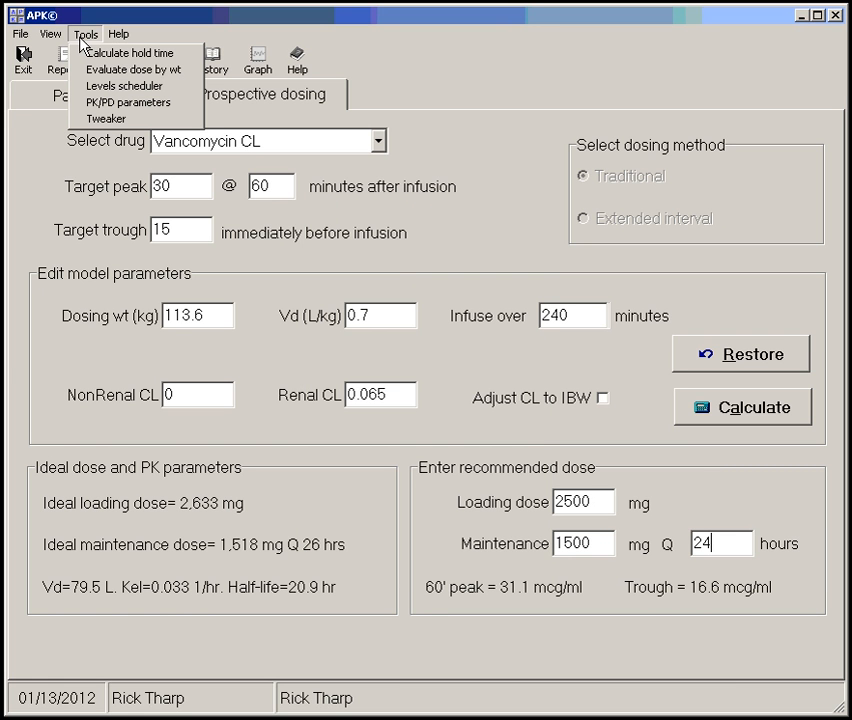
left_click(116, 70)
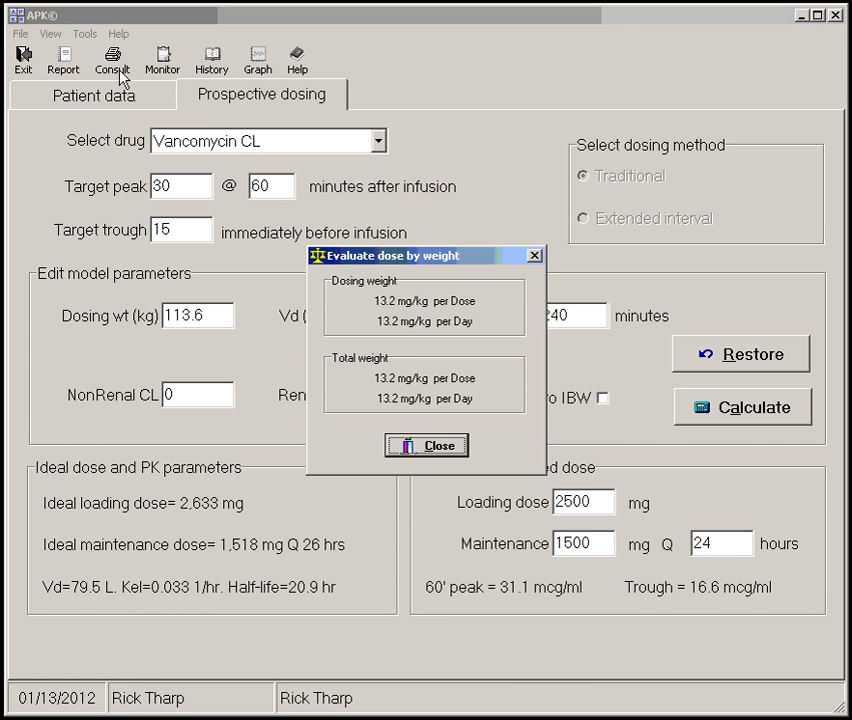
left_click(449, 446)
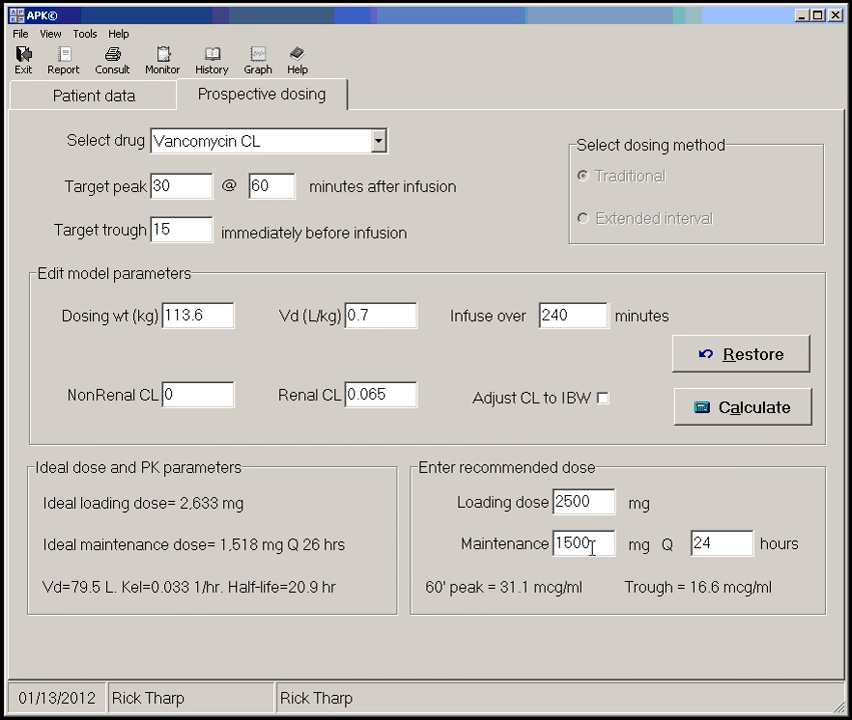
left_click(115, 101)
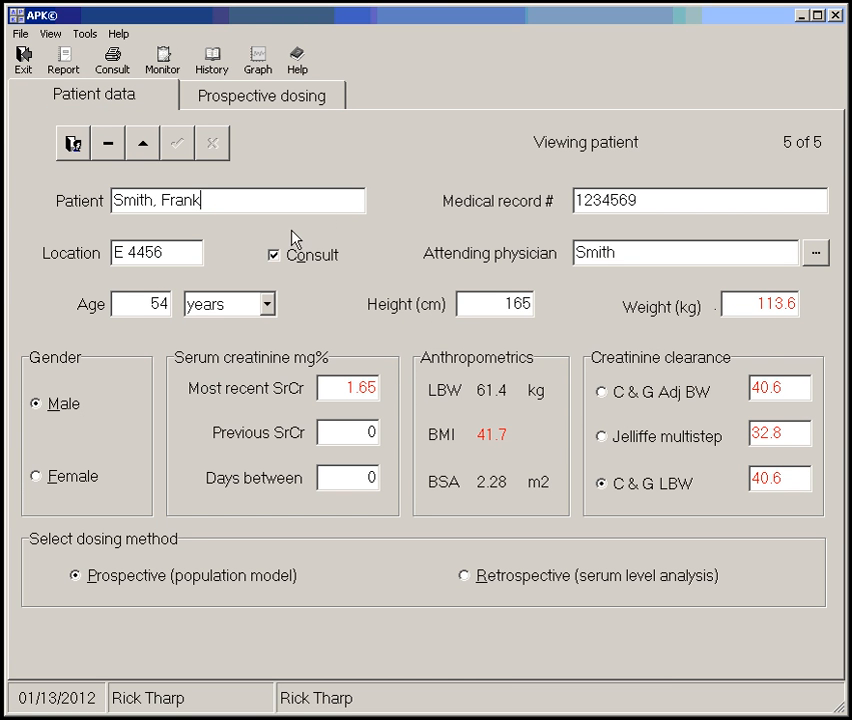
left_click(240, 103)
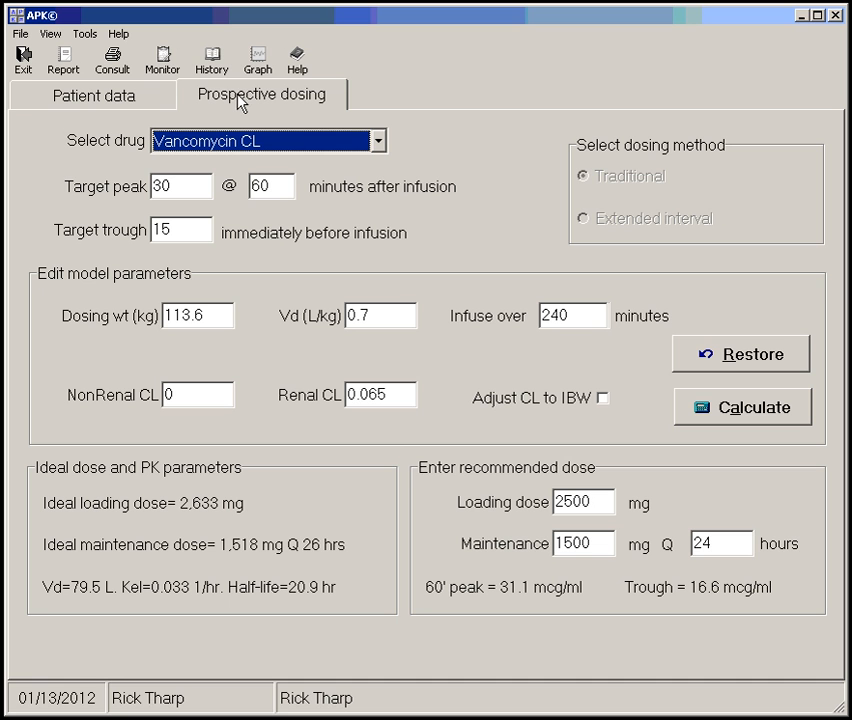
Open the help for printing the monitoring form, read about the alternate print method, and follow the Word template topic
left_click(163, 62)
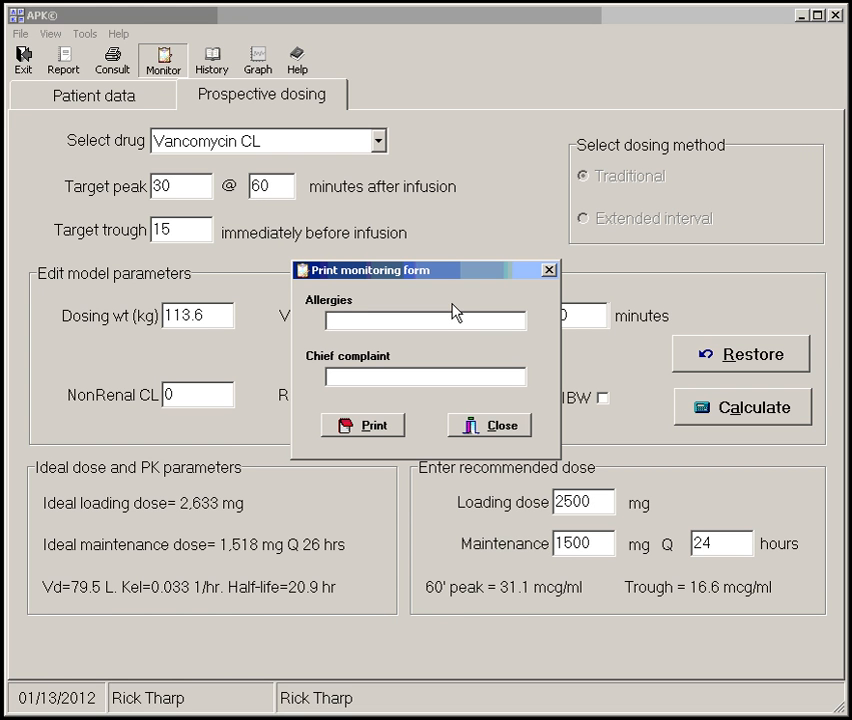
key("F1")
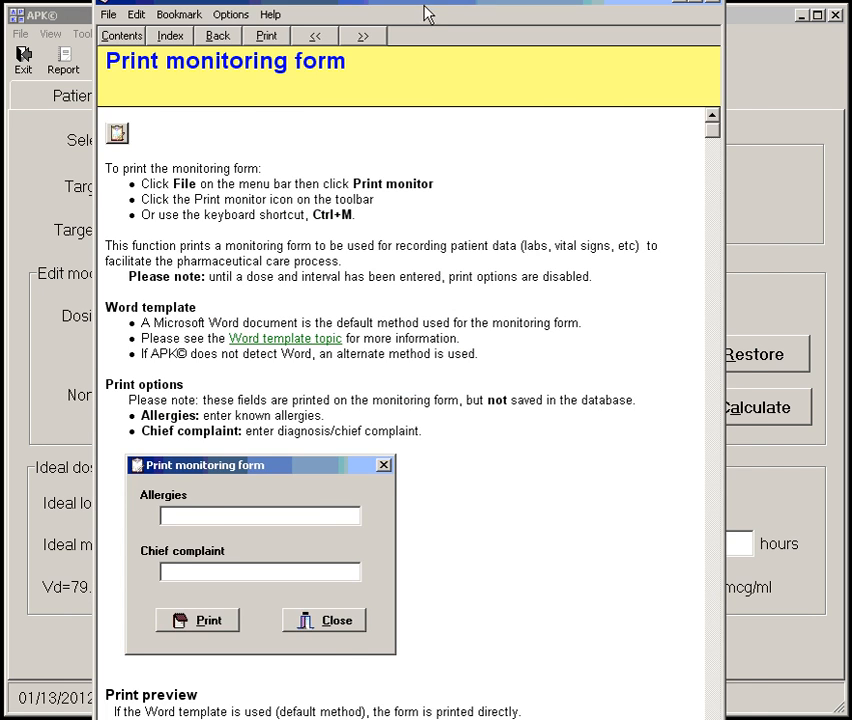
left_click_drag(449, 2, 475, 49)
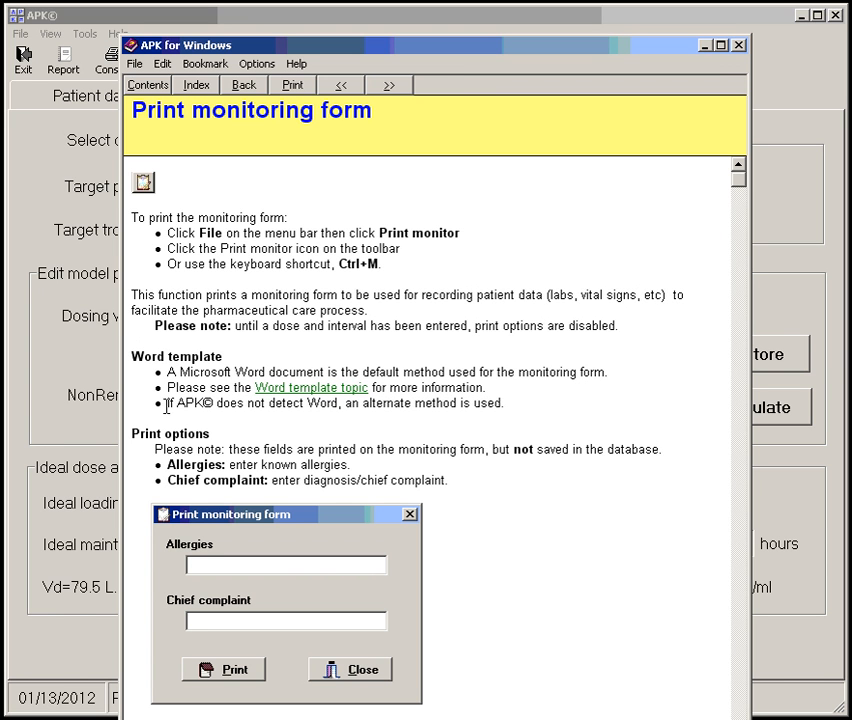
left_click_drag(167, 403, 546, 399)
left_click(517, 400)
left_click(303, 390)
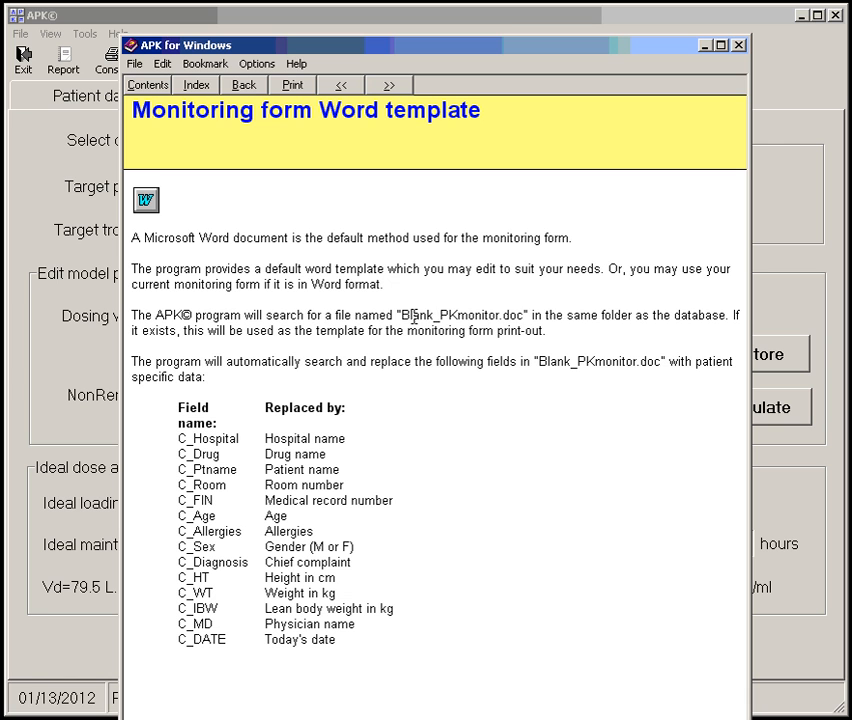
Examine the Blank_PKmonitor.doc template name and its replacement fields, and close the help and the monitoring form options
left_click_drag(401, 316, 524, 316)
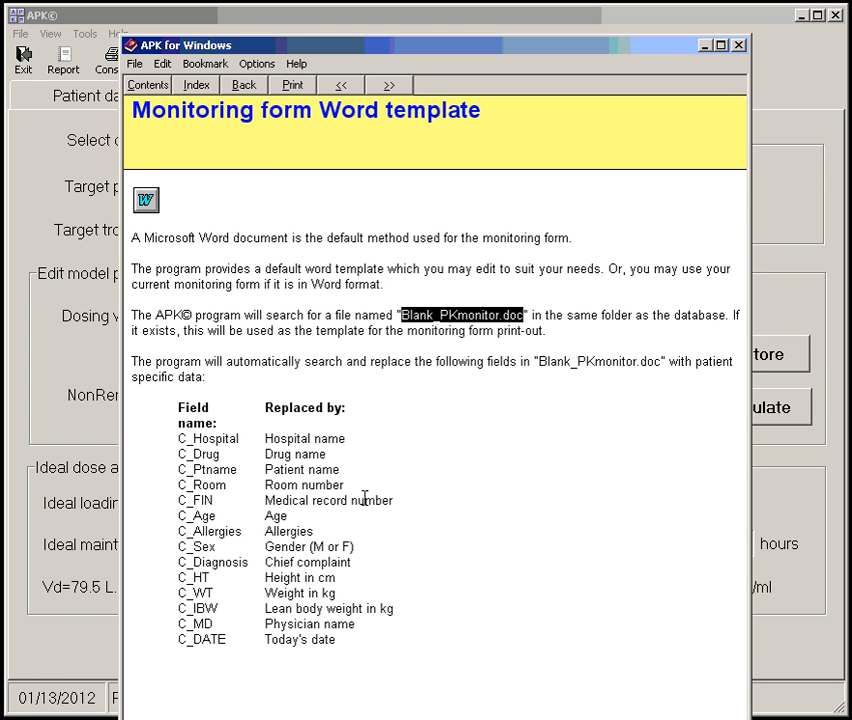
left_click(184, 638)
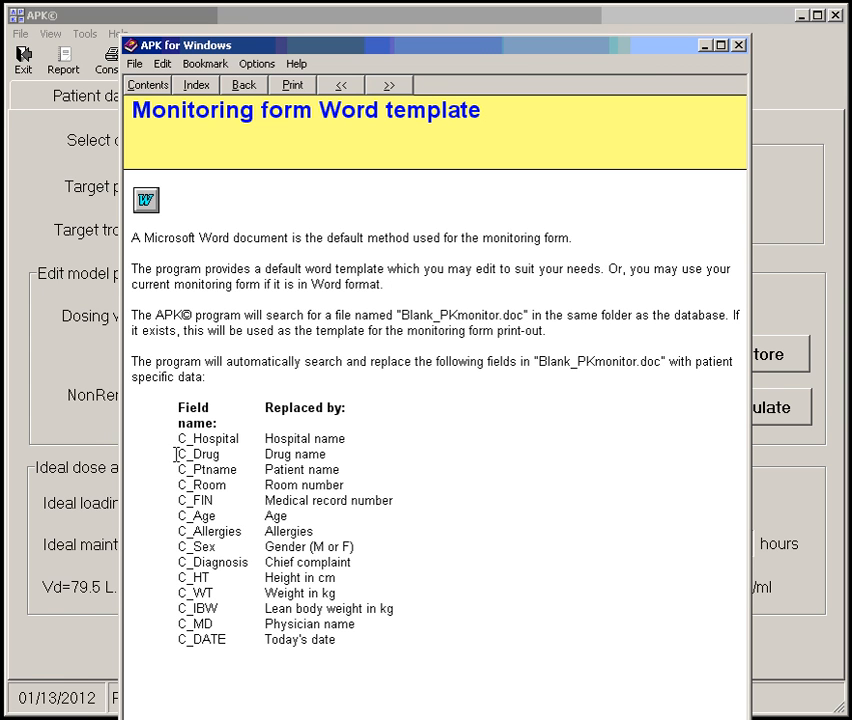
left_click_drag(177, 469, 343, 470)
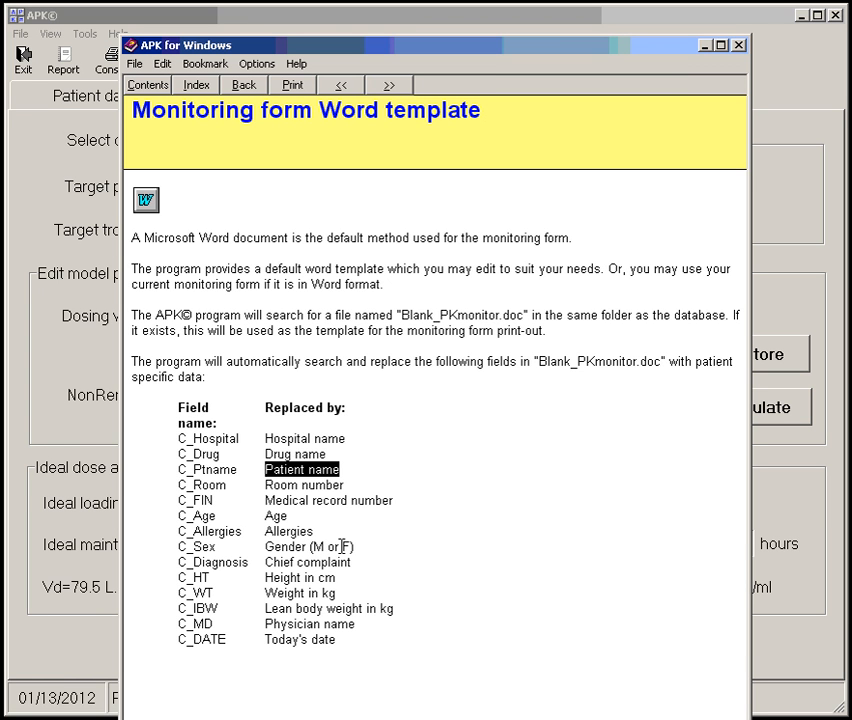
left_click(738, 45)
left_click(494, 424)
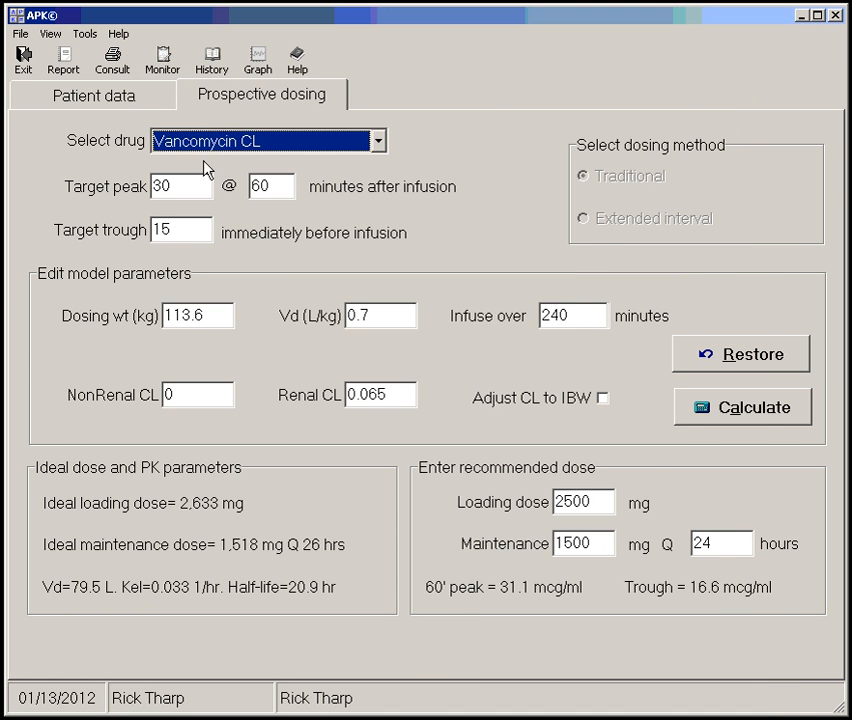
Switch the patient to retrospective (serum level analysis) dosing and choose the Steady-state single point analysis method
left_click(133, 100)
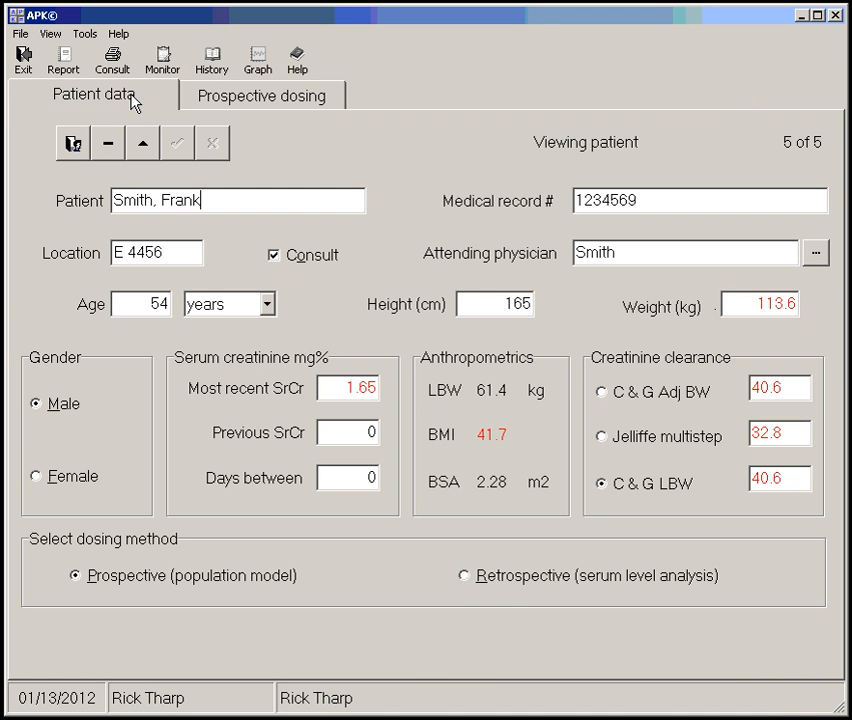
left_click(511, 580)
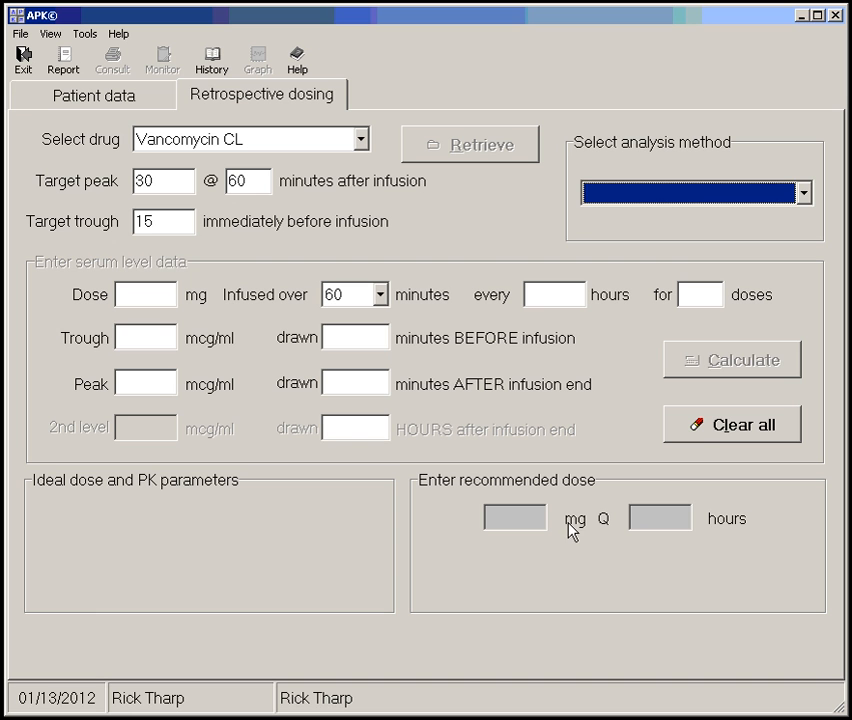
key("Down")
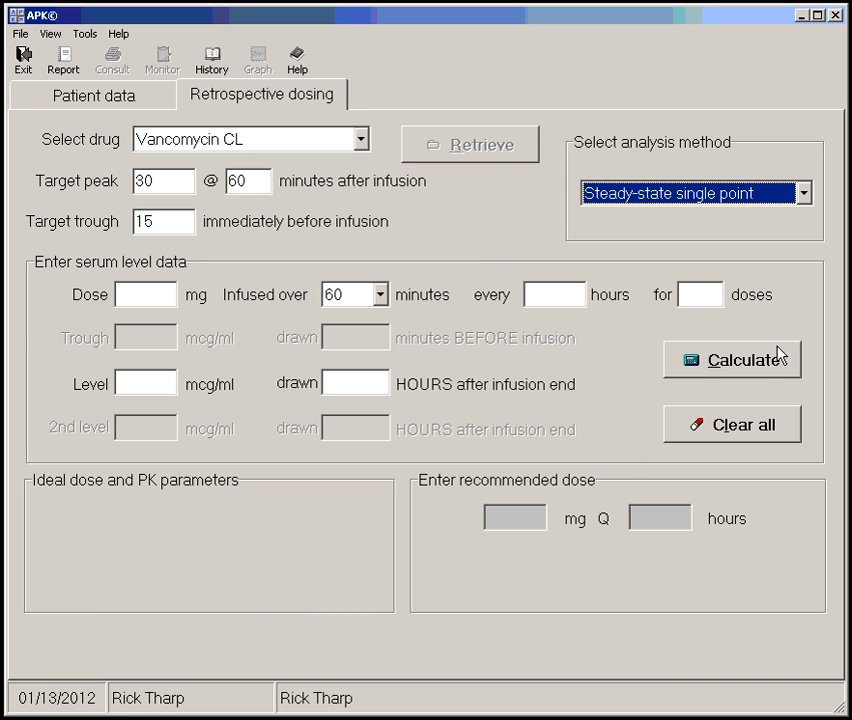
Enter the administered regimen as 1500 mg infused over 90 minutes every 24 hours for 4 doses
left_click(119, 293)
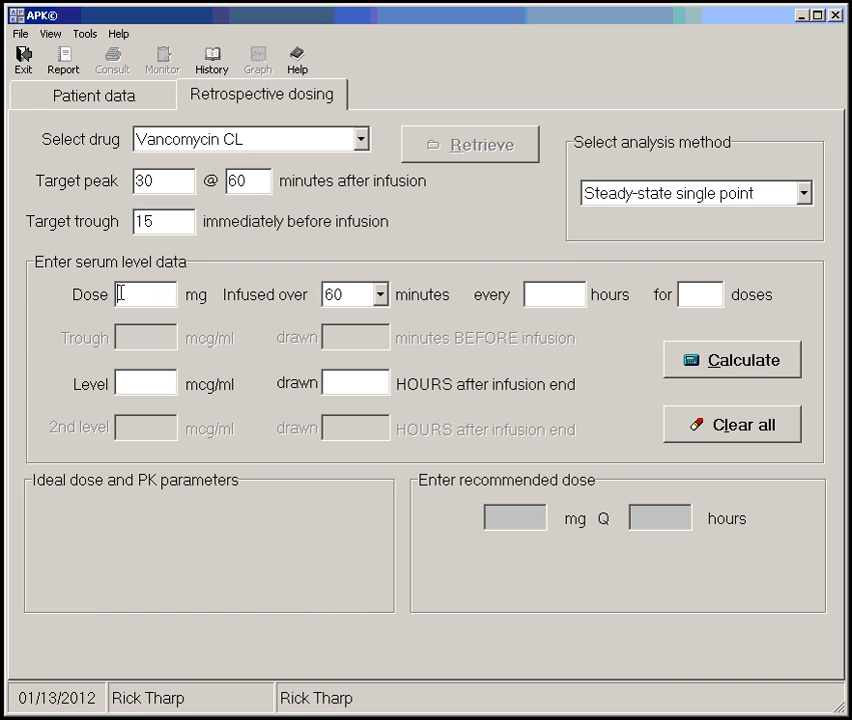
type("1500")
key("Tab")
key("Tab")
type("24")
key("shift+Tab")
key("Down")
key("Tab")
key("Tab")
type("4")
Enter a serum level of 11 mcg/ml drawn 25 hours after infusion end, calculate, and dismiss the Bayesian results
key("Tab")
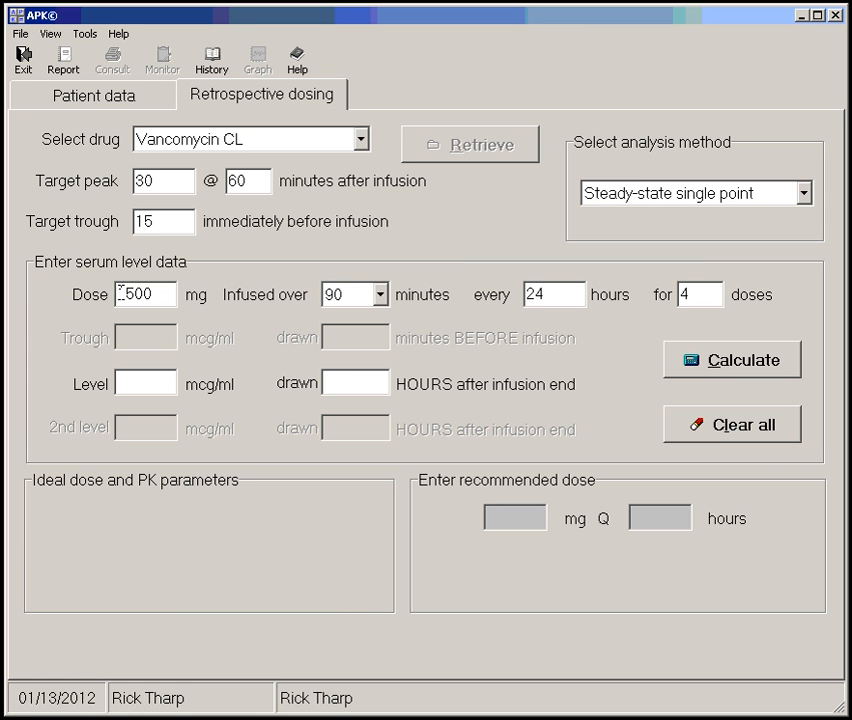
type("11")
key("Tab")
type("23")
key("BackSpace")
type("5")
left_click(724, 370)
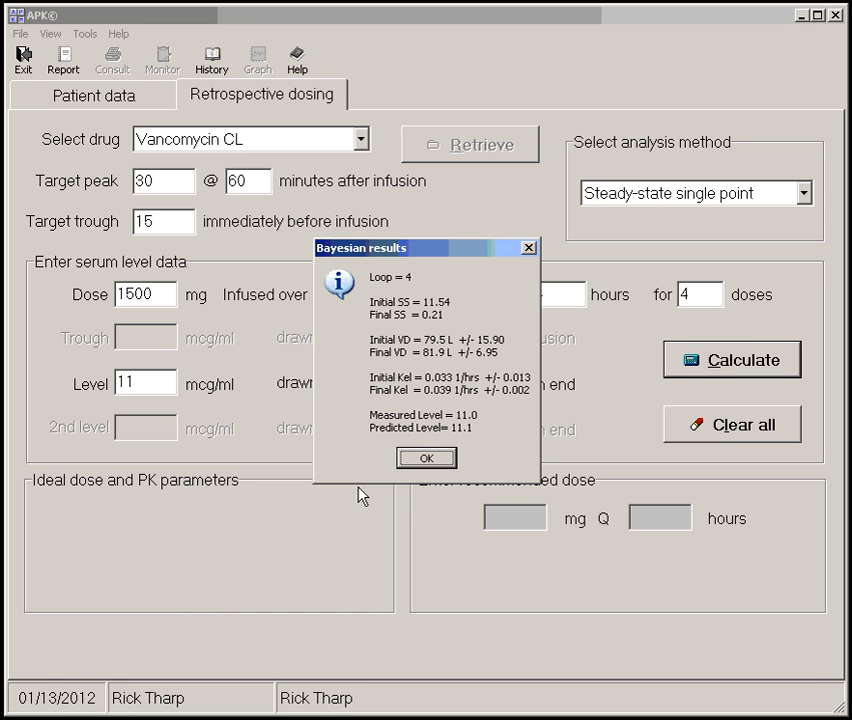
left_click(424, 458)
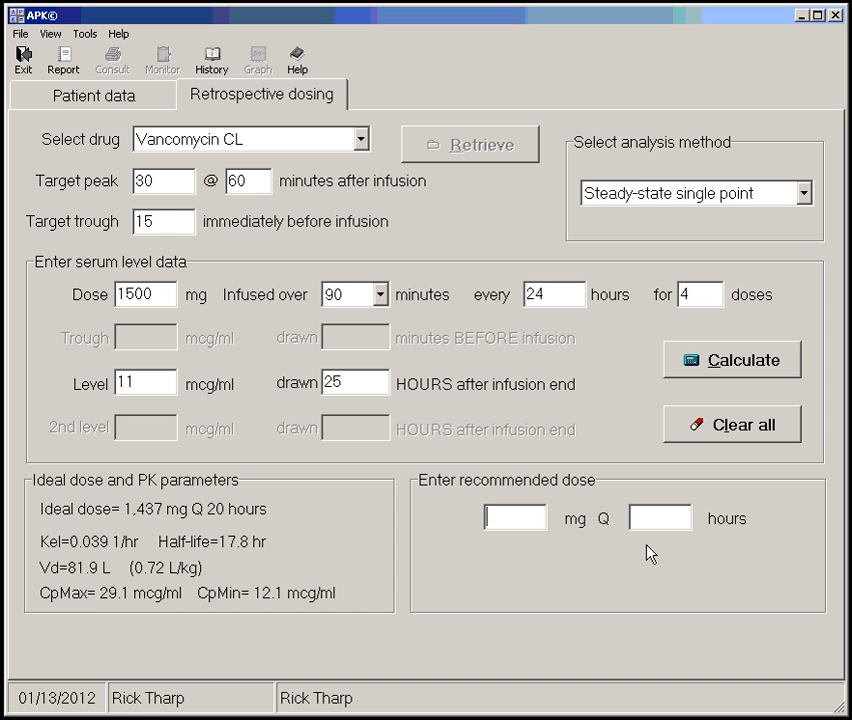
Enter a recommended dose of 1500 mg every 18 hours, and view its steady-state serum level graph
type("1500")
key("Tab")
type("18")
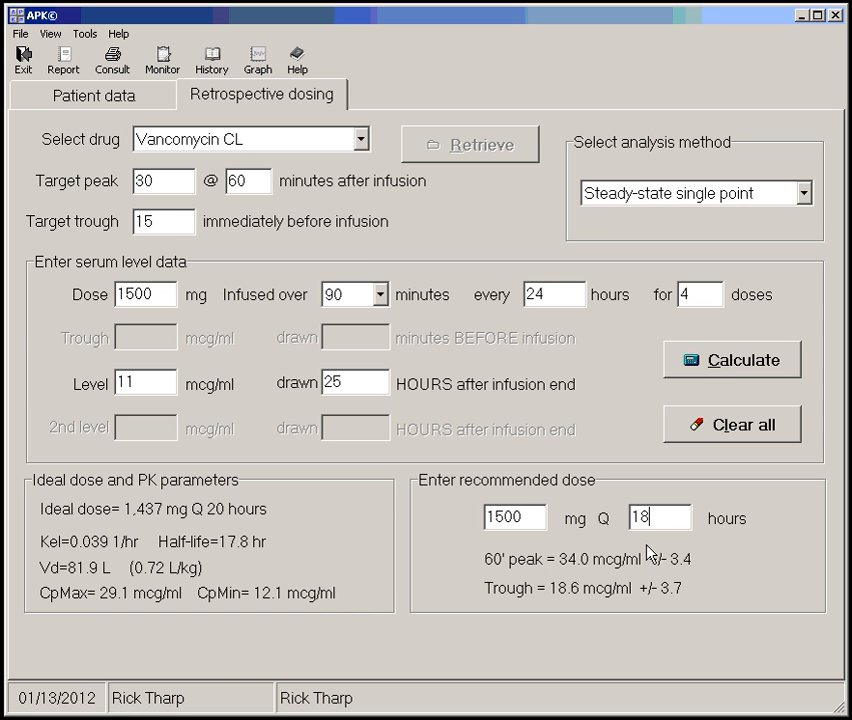
left_click(258, 62)
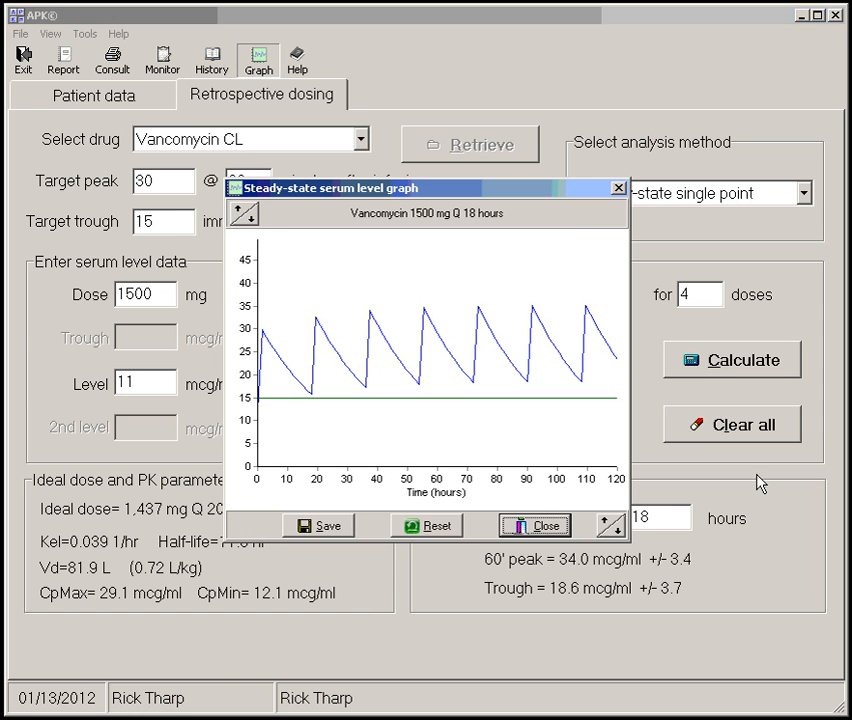
left_click(548, 524)
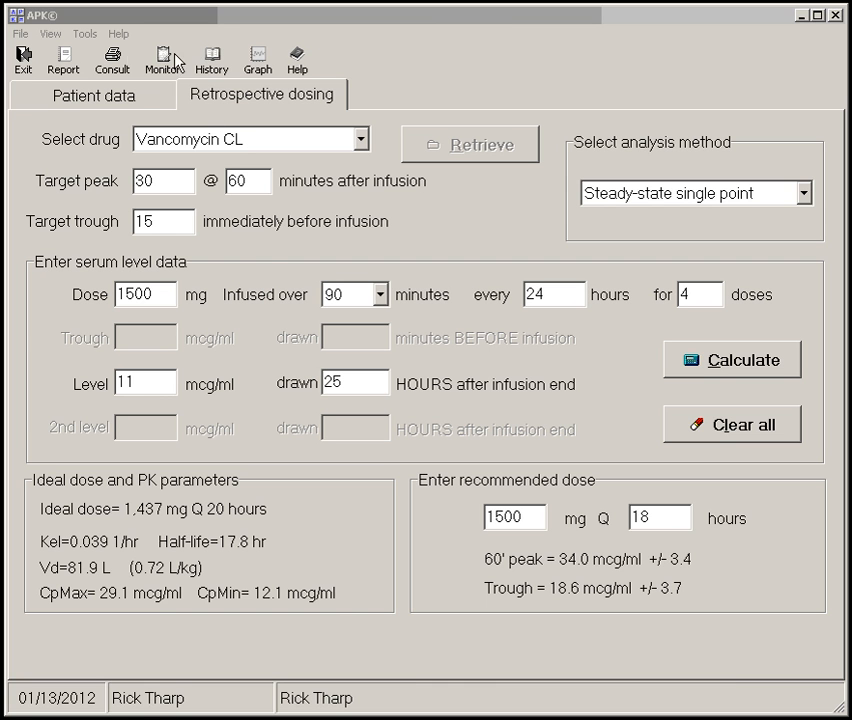
Calculate the PK/PD parameters of the recommended dose using an MIC of 5
left_click(84, 33)
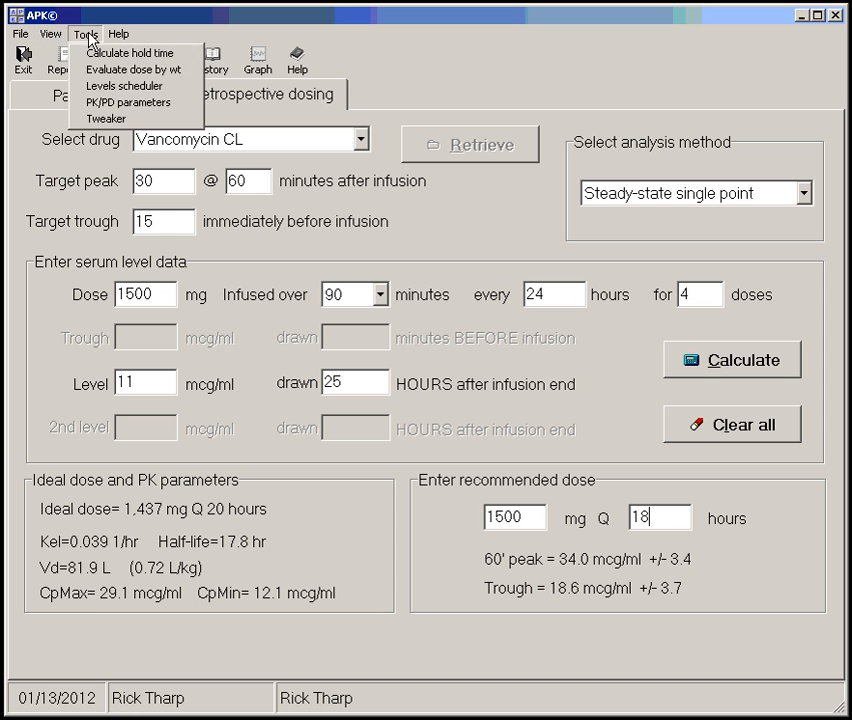
mouse_move(110, 36)
left_click(115, 103)
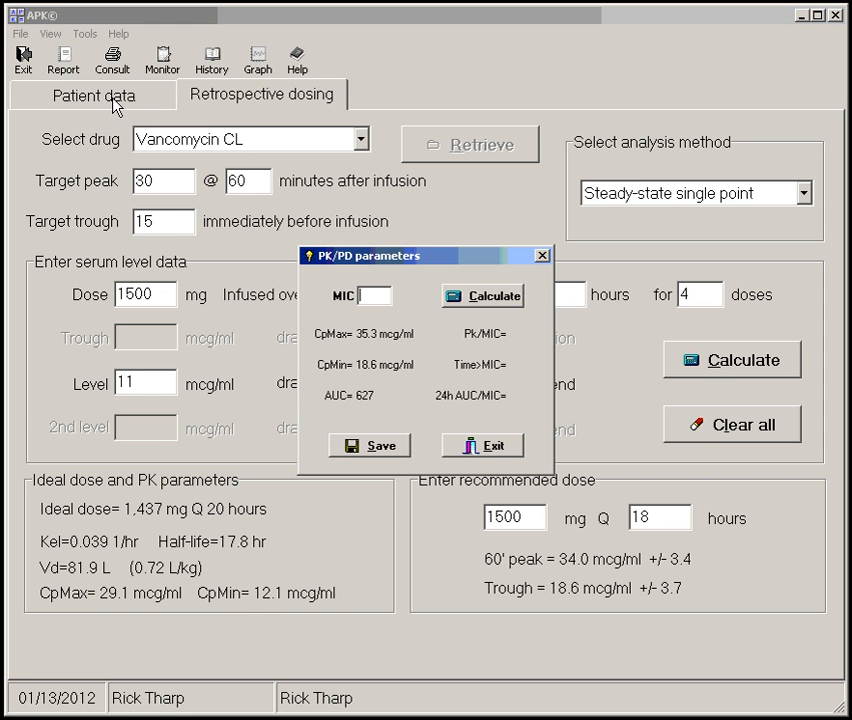
left_click(382, 295)
type("5")
left_click(484, 296)
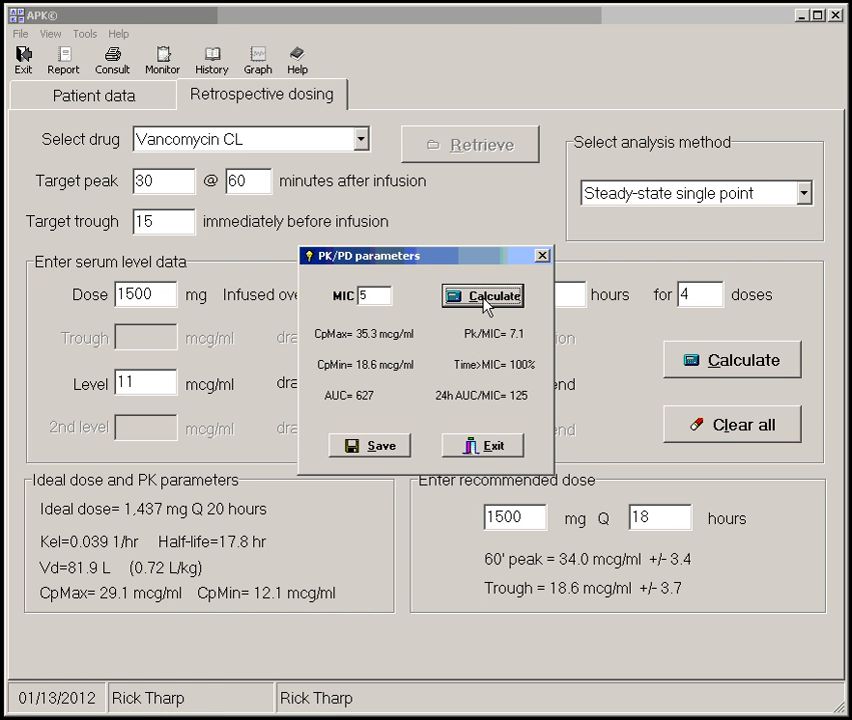
Save the PK/PD parameters, then generate the printed dosing consultation with a newly created serum level graph
left_click(392, 450)
left_click(430, 401)
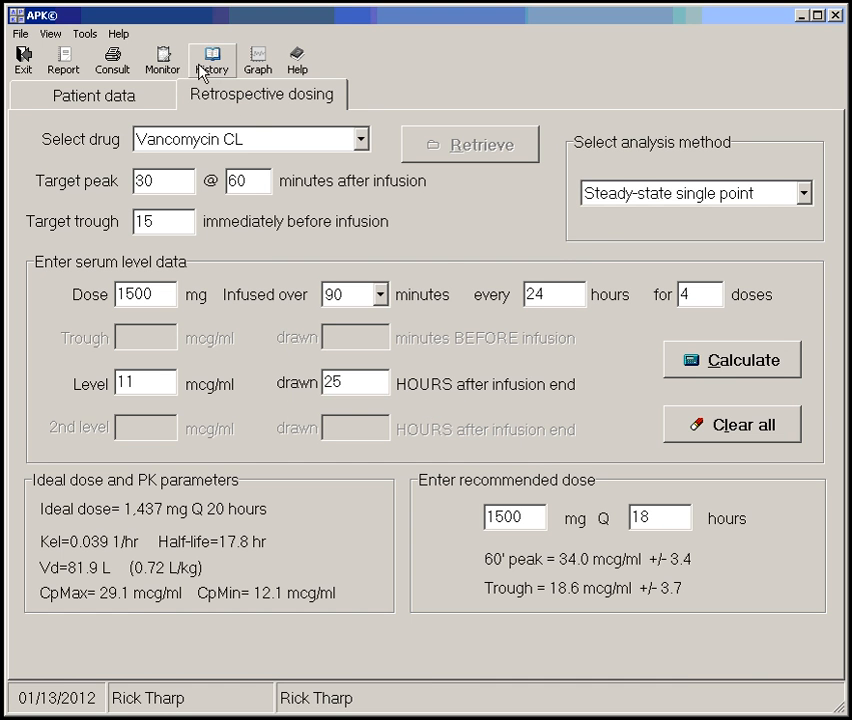
left_click(127, 73)
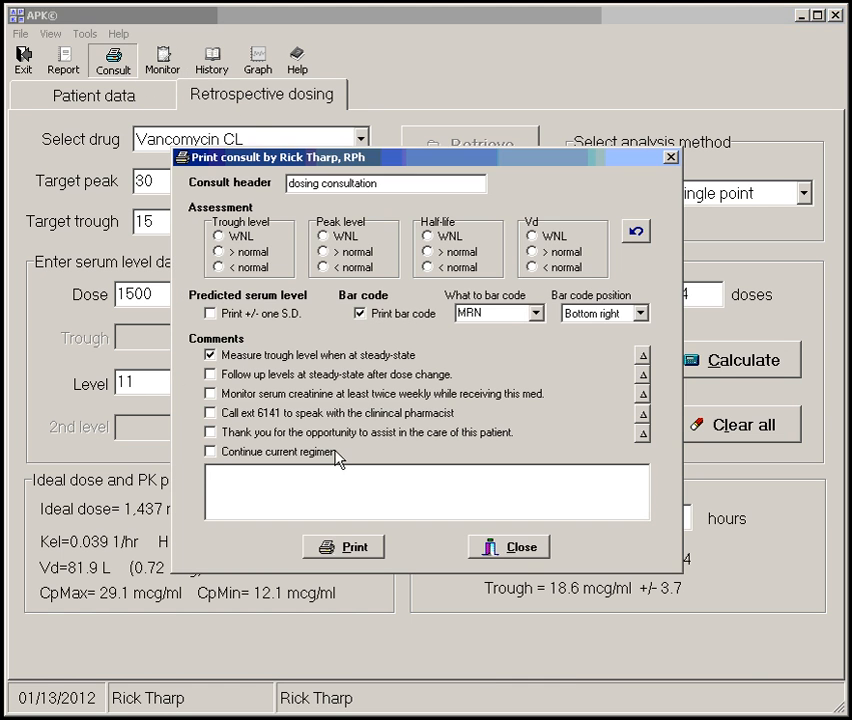
left_click(352, 550)
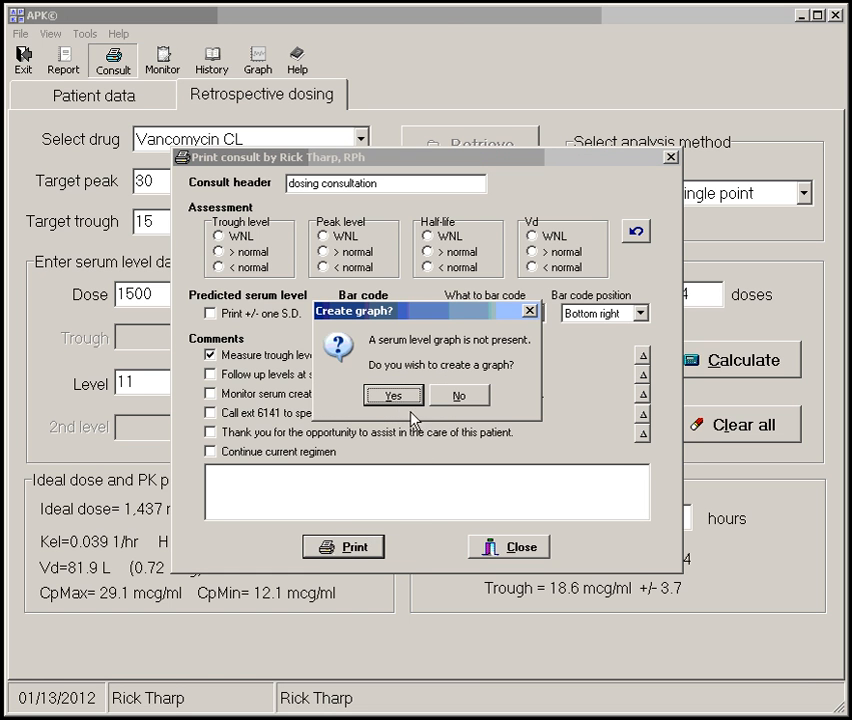
left_click(398, 396)
left_click(304, 525)
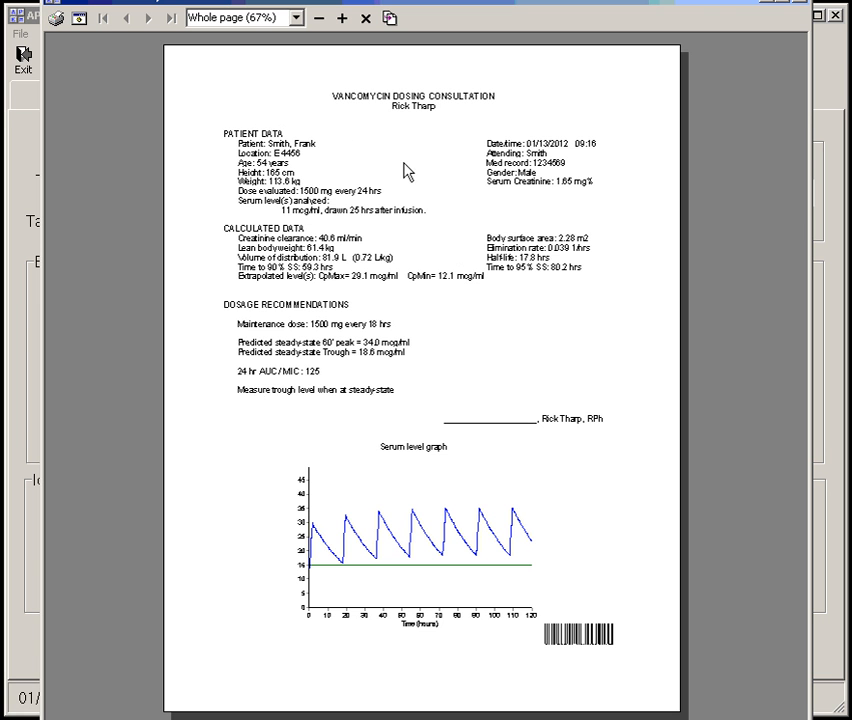
Review the vancomycin dosing consultation preview at 100% zoom, and close the preview and the consult print dialog
left_click(342, 19)
left_click(342, 19)
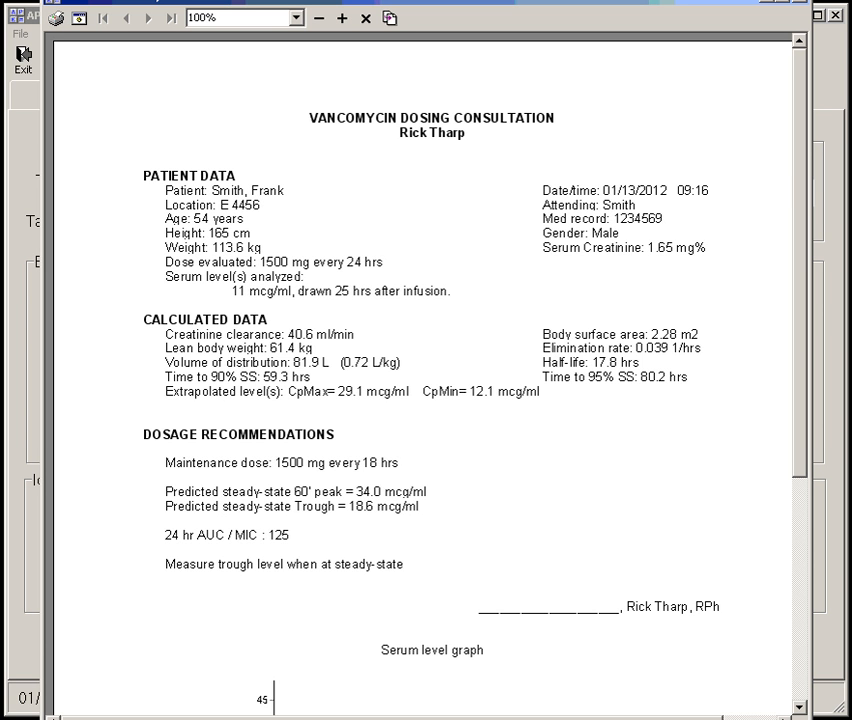
key("Escape")
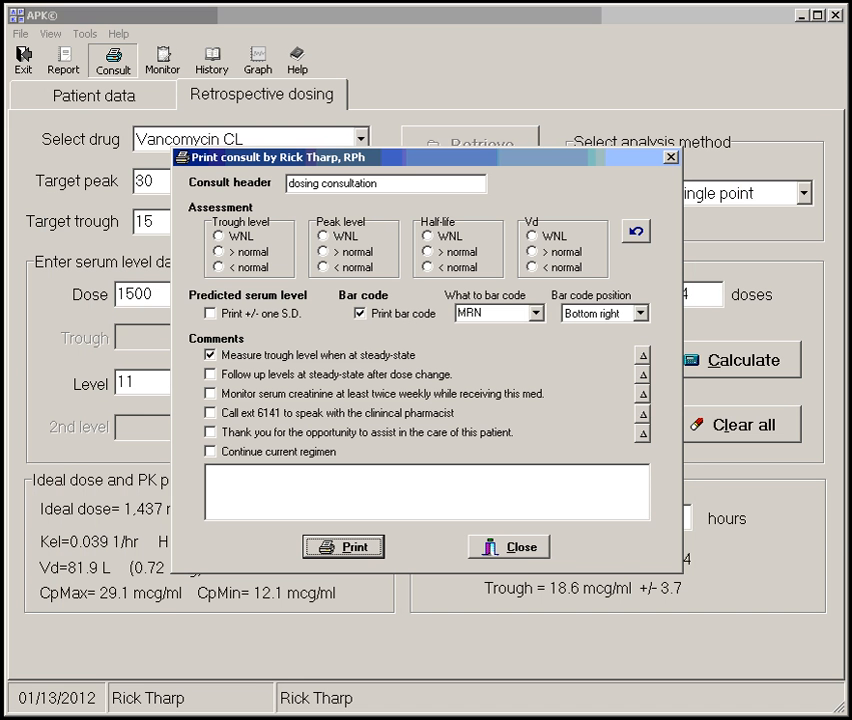
left_click(523, 556)
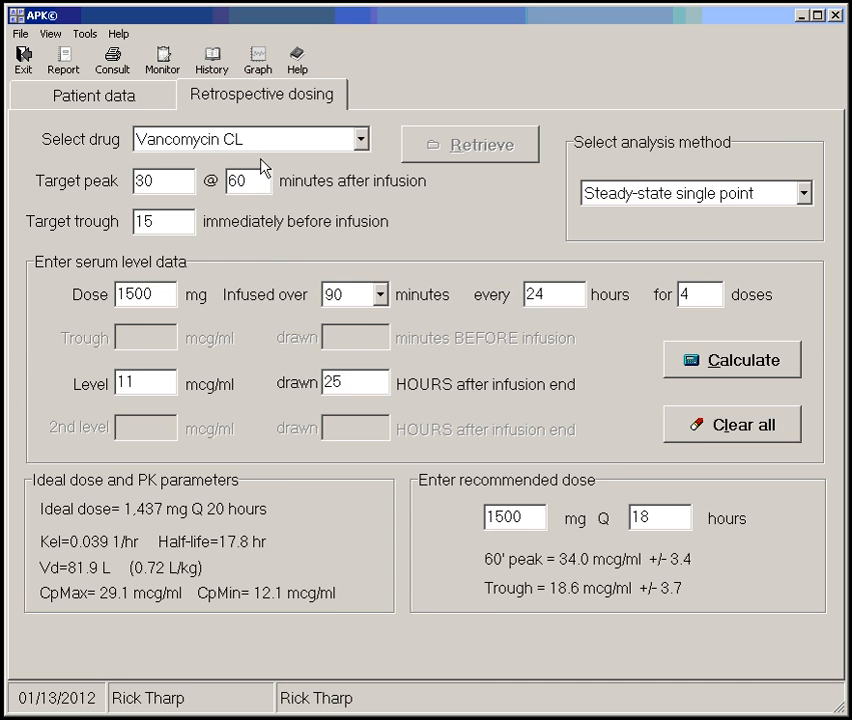
Export the workload report for 12/13/2011 to 1/13/2012 to a CSV file named workload12, and close the database reports
left_click(131, 104)
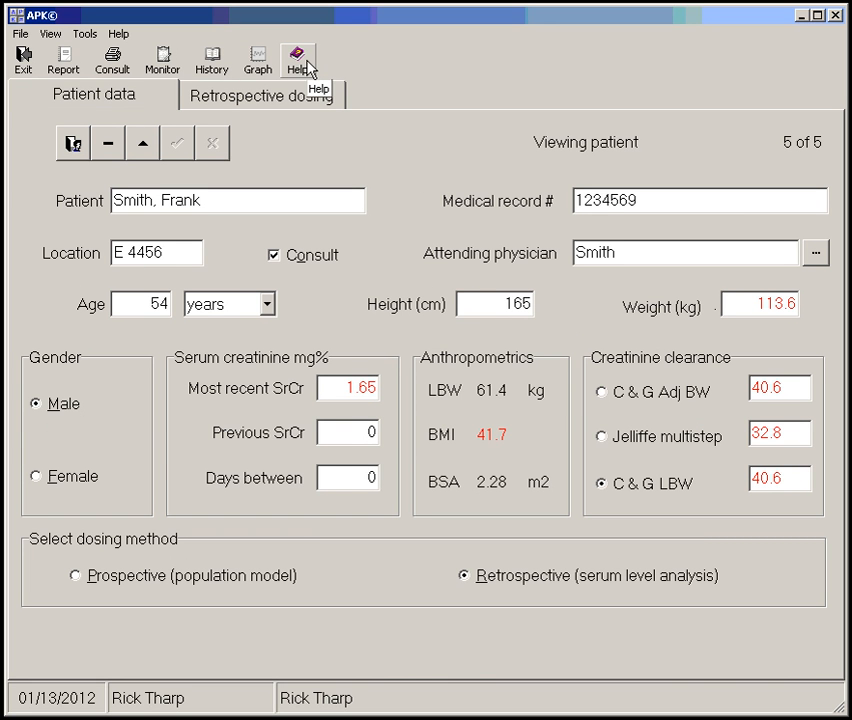
left_click(65, 74)
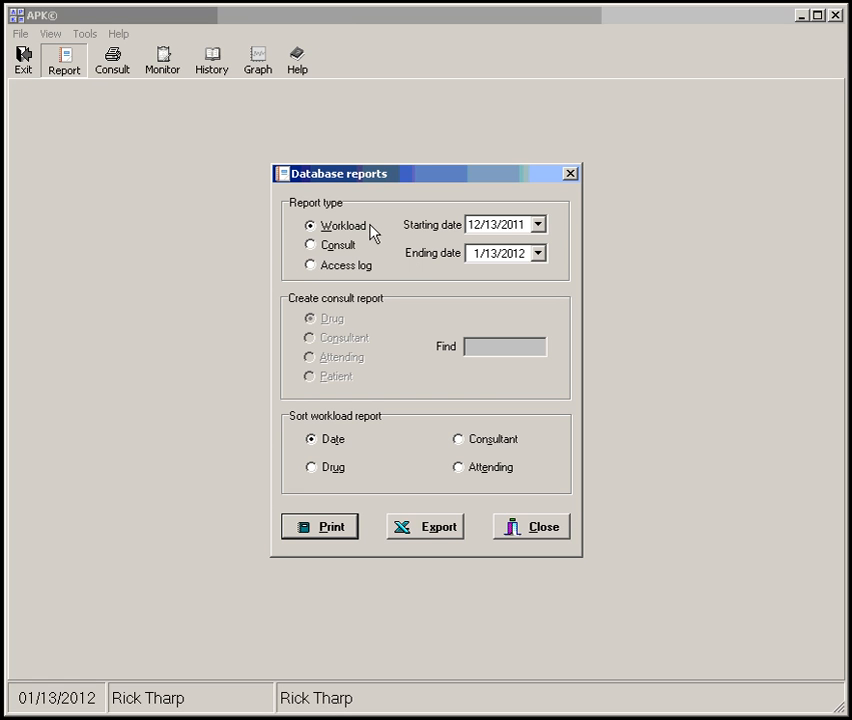
left_click(440, 527)
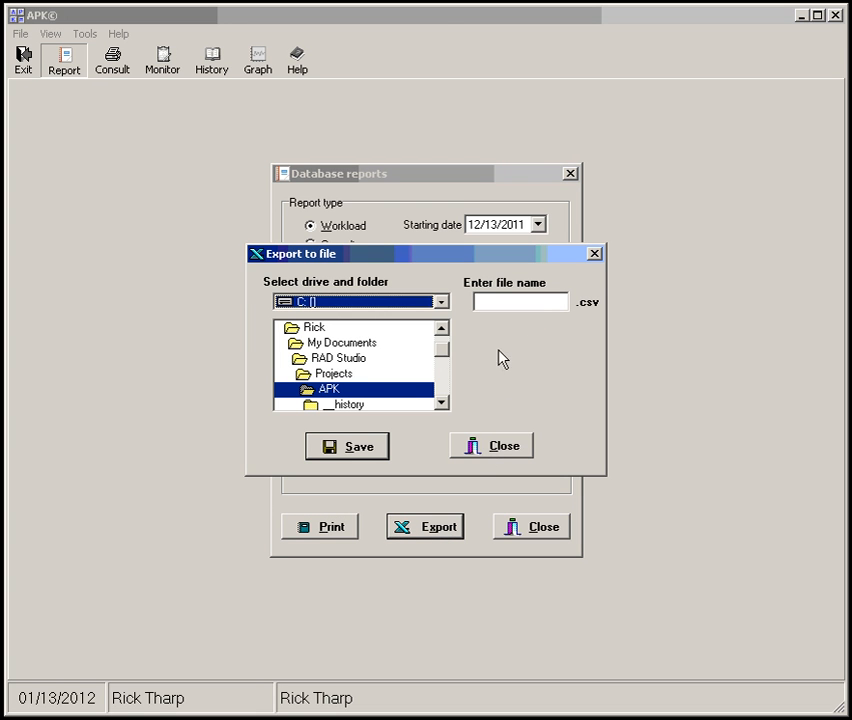
left_click(520, 305)
type("w")
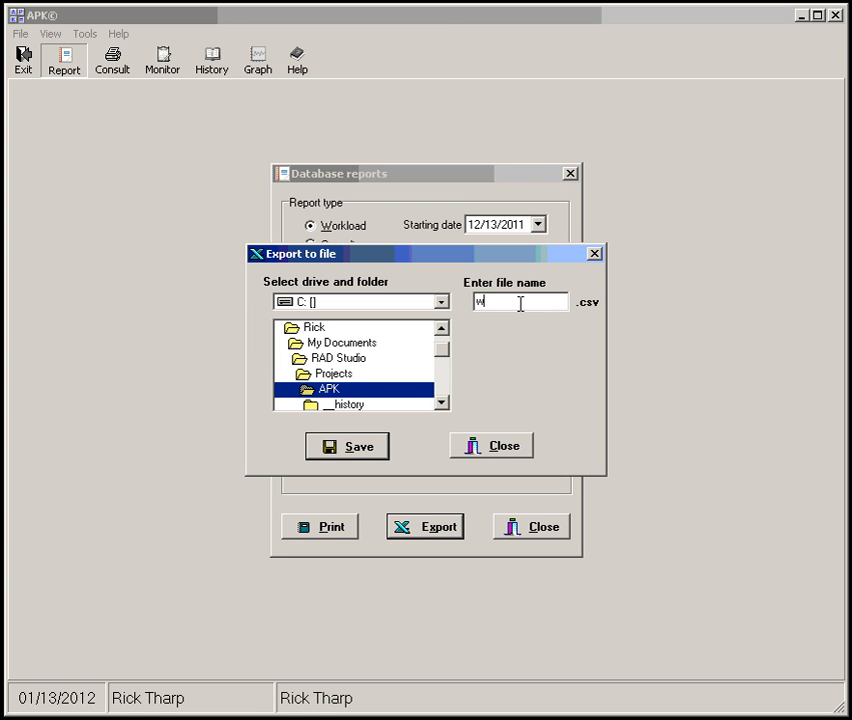
type("orkload12")
left_click(375, 452)
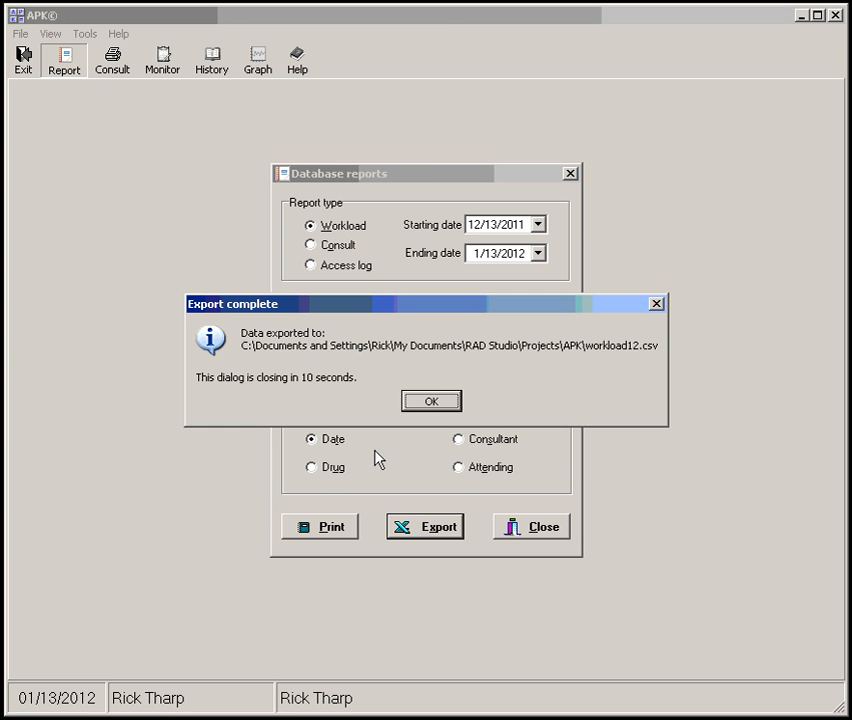
left_click(450, 399)
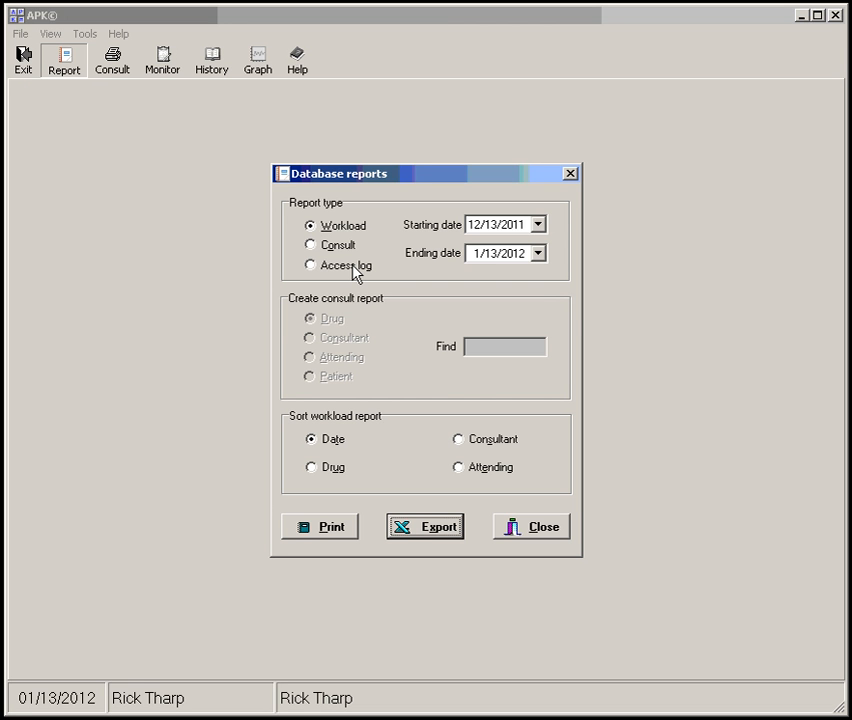
left_click(510, 530)
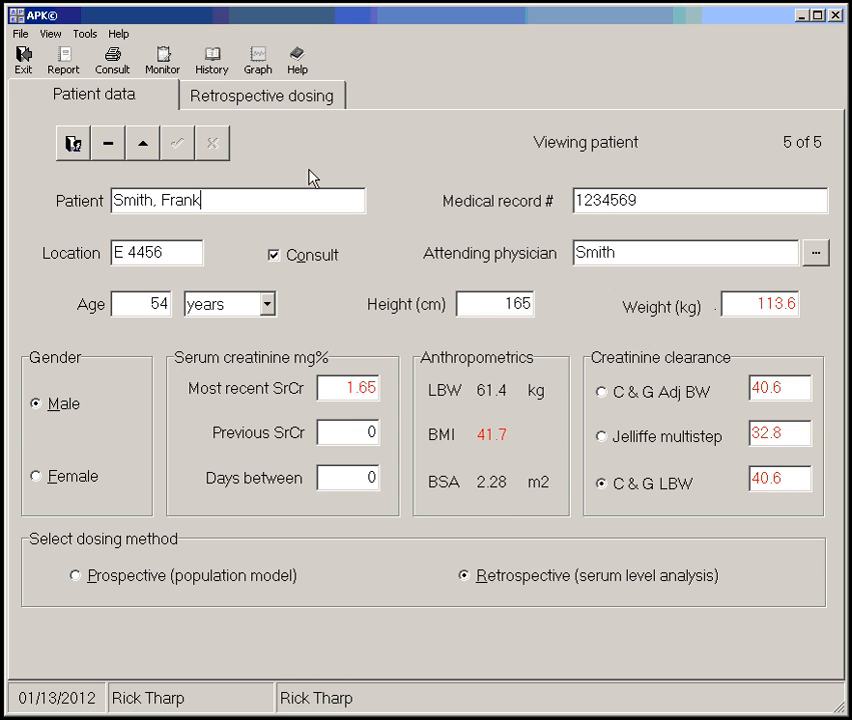
Close the patient record and try a population analysis of the Vancomycin CL model from 1/13/2000 to 1/13/2012
left_click(72, 142)
left_click(18, 34)
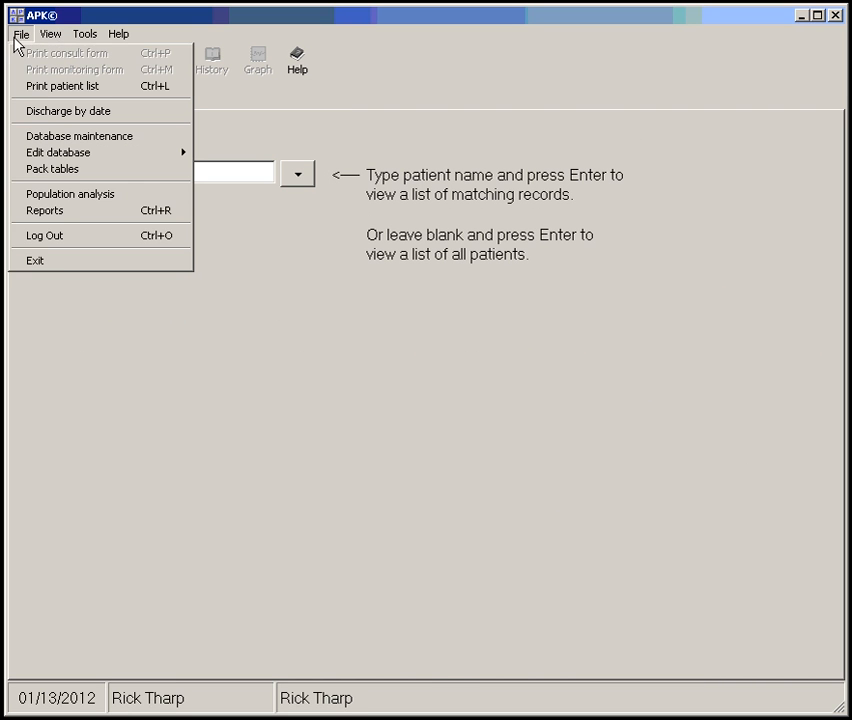
left_click(107, 196)
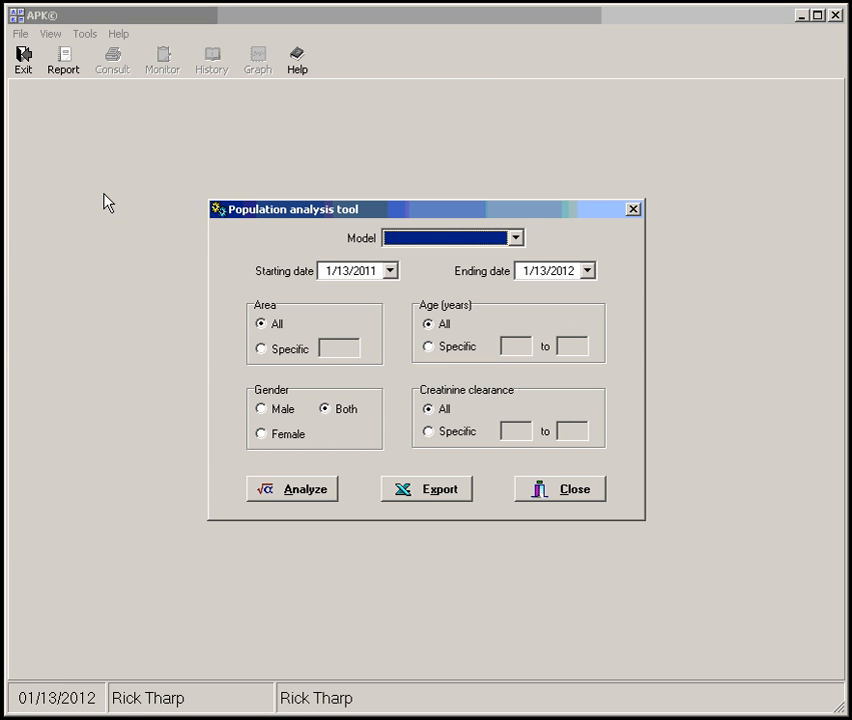
key("v")
left_click(377, 272)
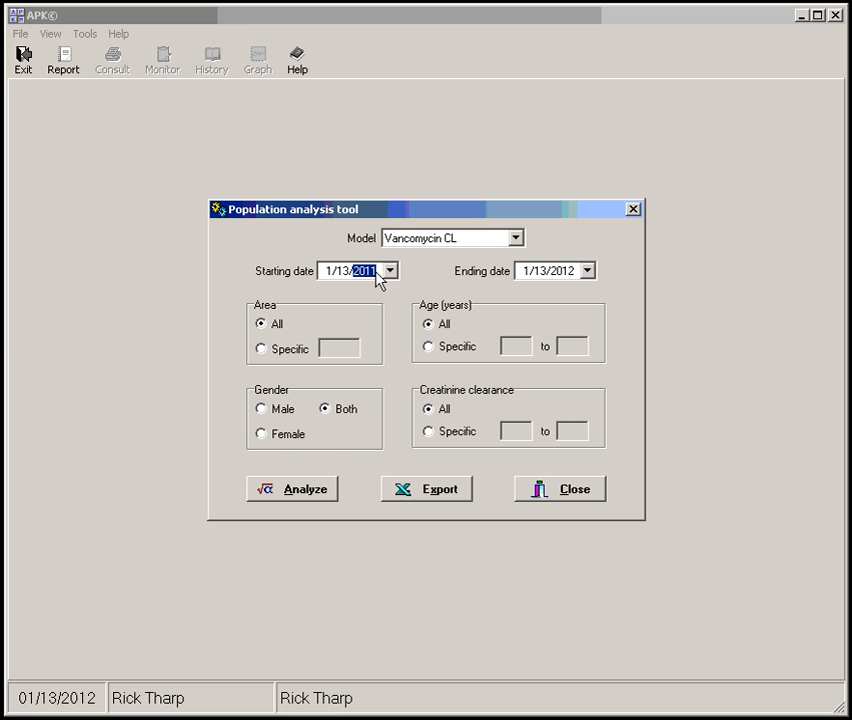
type("2000")
left_click(321, 490)
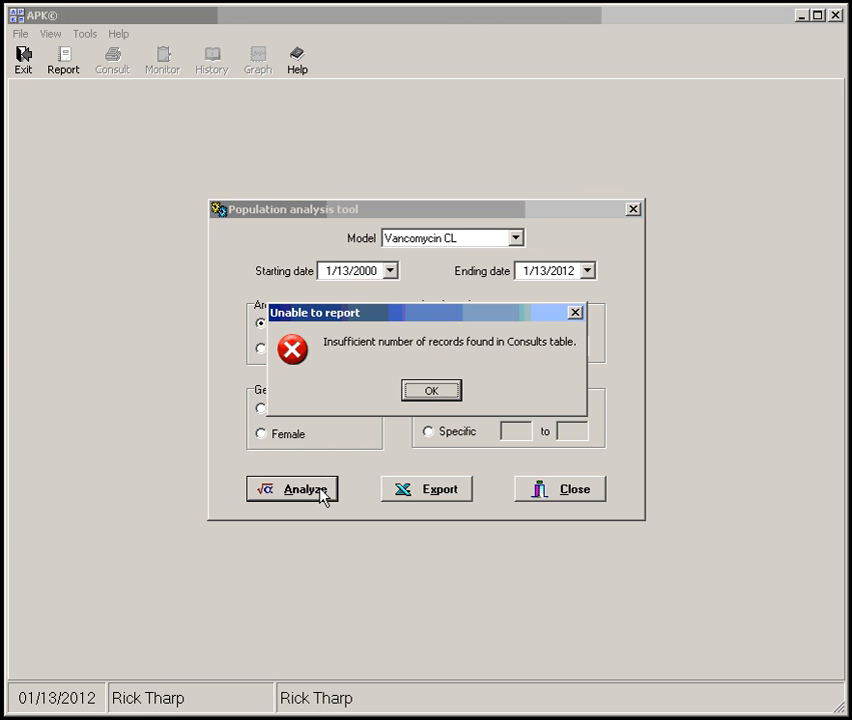
left_click(435, 394)
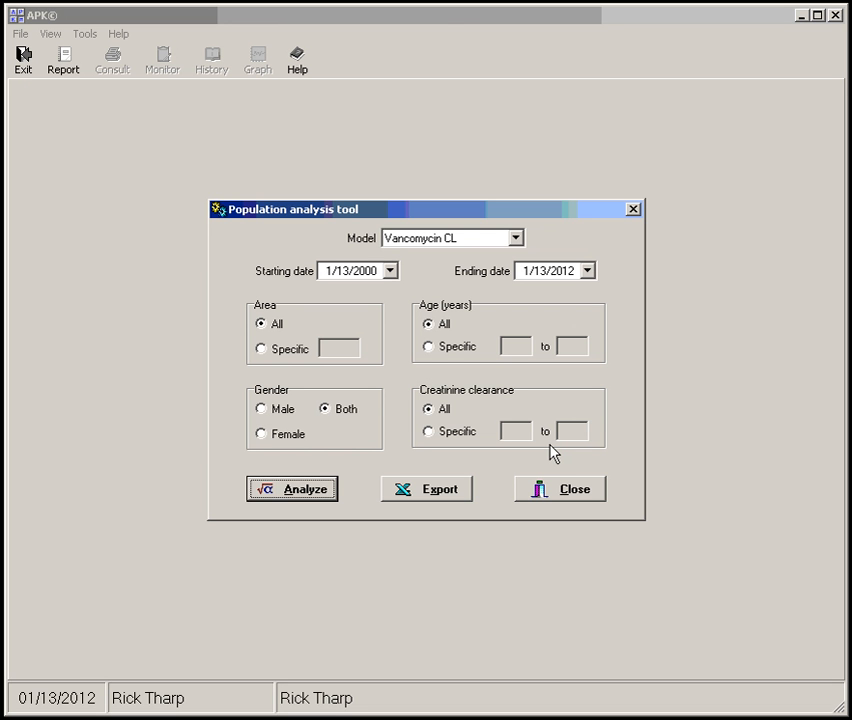
Read the Population analysis help topic, including the regression graph and error message sections, and close the help and the analysis tool
key("F1")
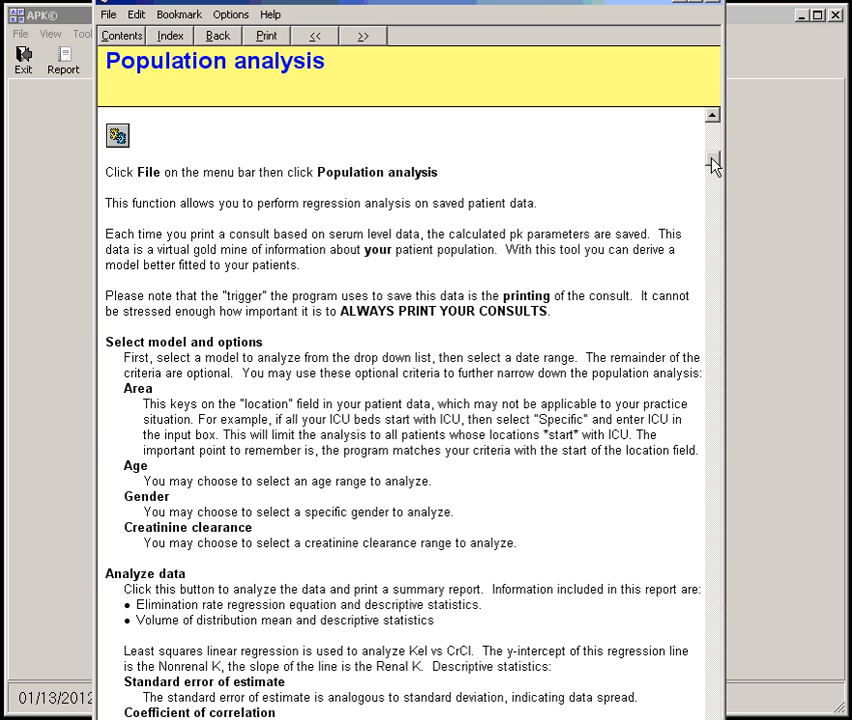
left_click_drag(713, 152, 711, 175)
scroll(525, 268, "down", 15)
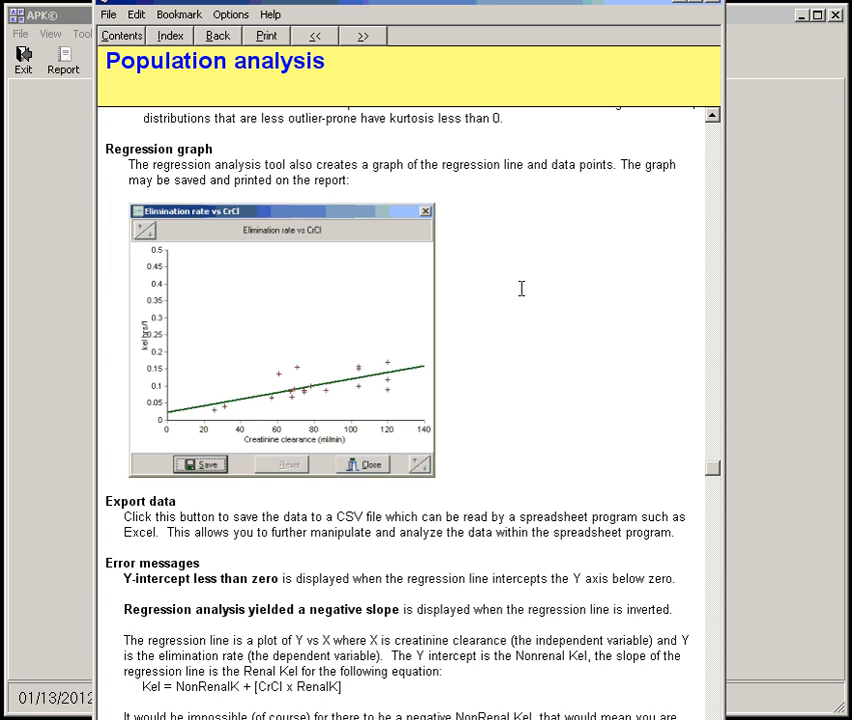
scroll(521, 288, "up", 1)
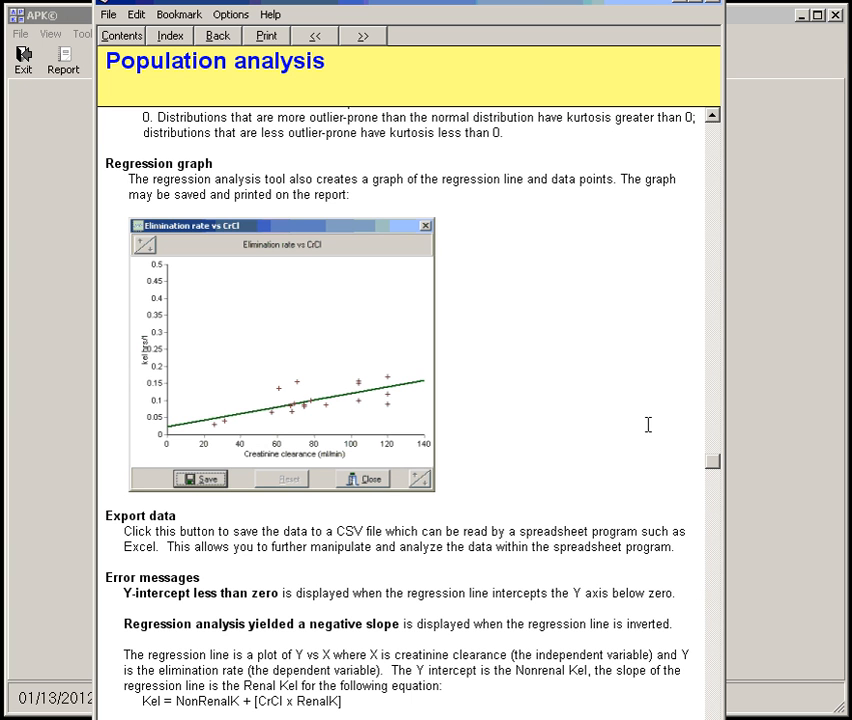
left_click(713, 130)
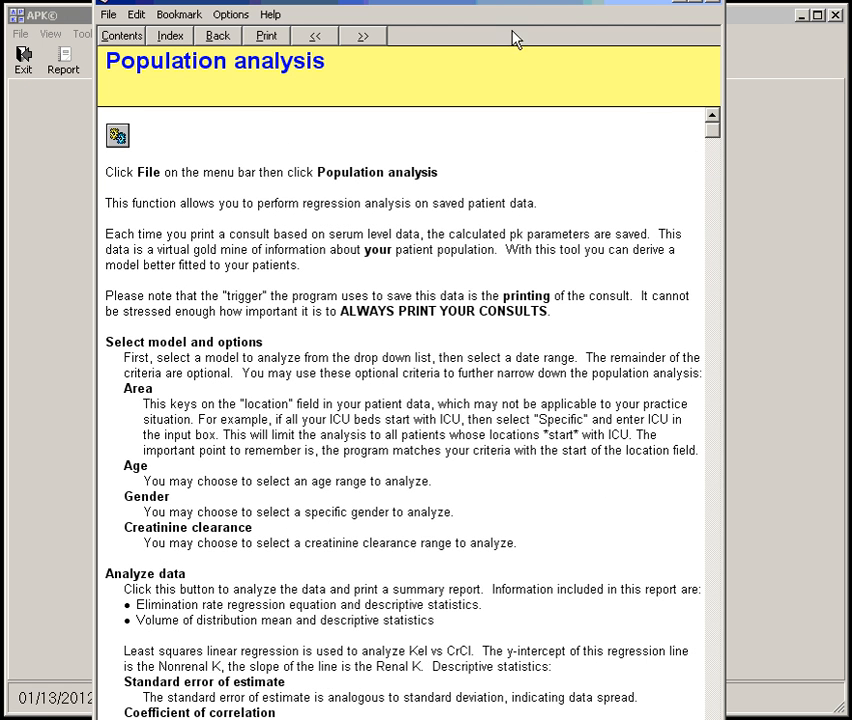
left_click_drag(499, 4, 500, 30)
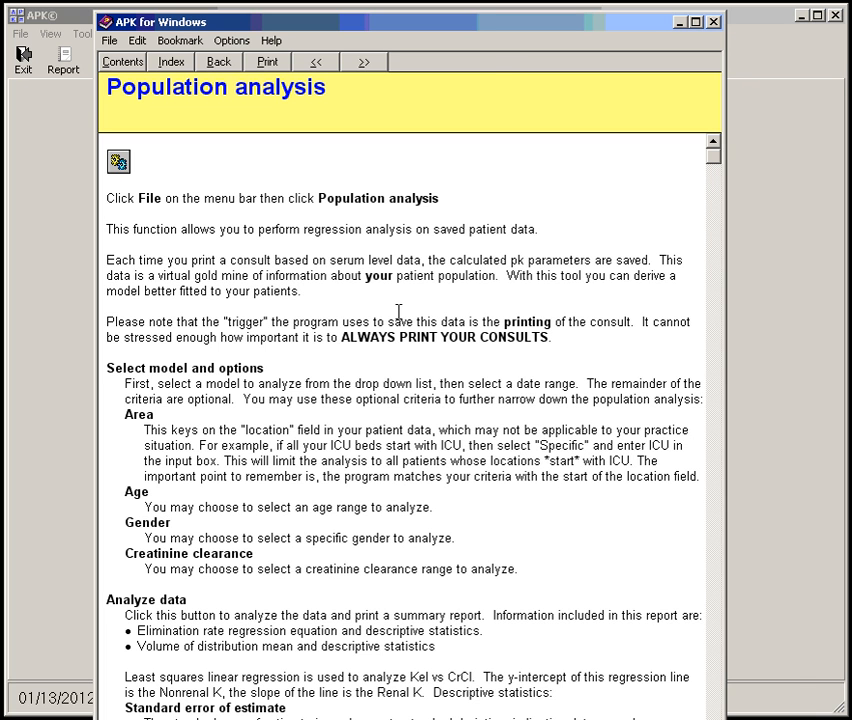
left_click(714, 22)
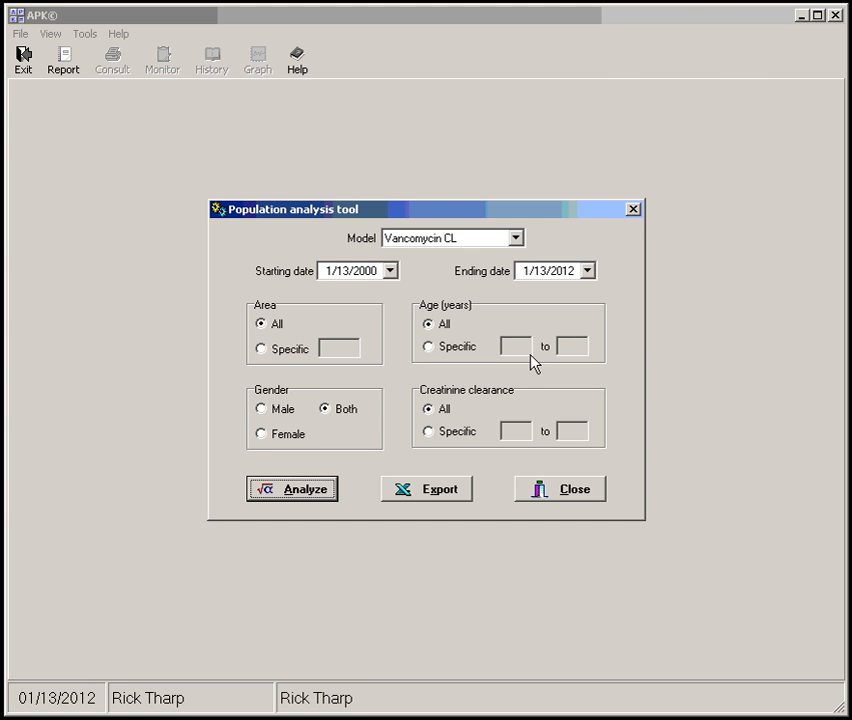
left_click(575, 498)
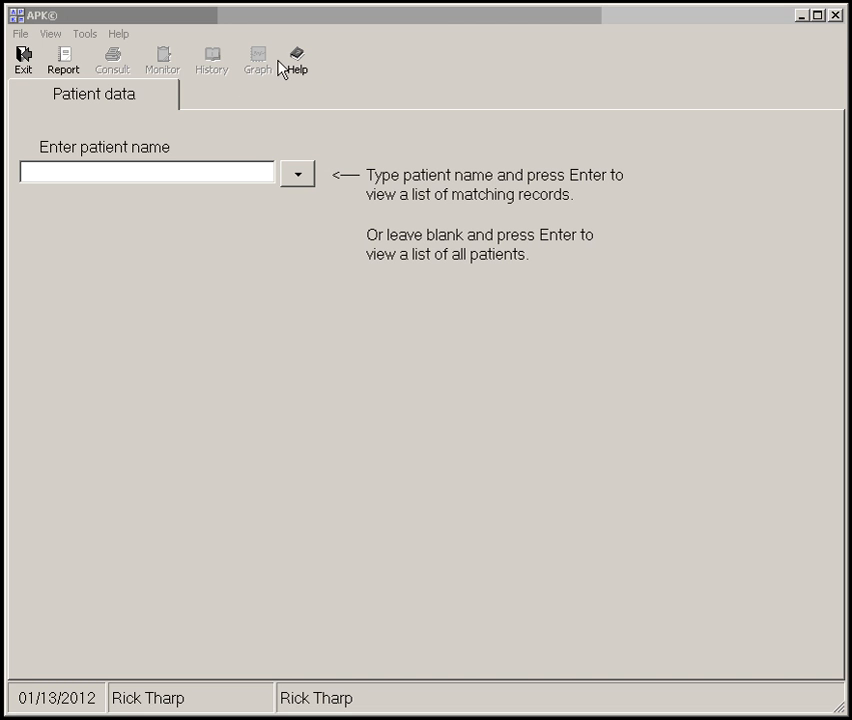
View the program's version and copyright information
left_click(127, 34)
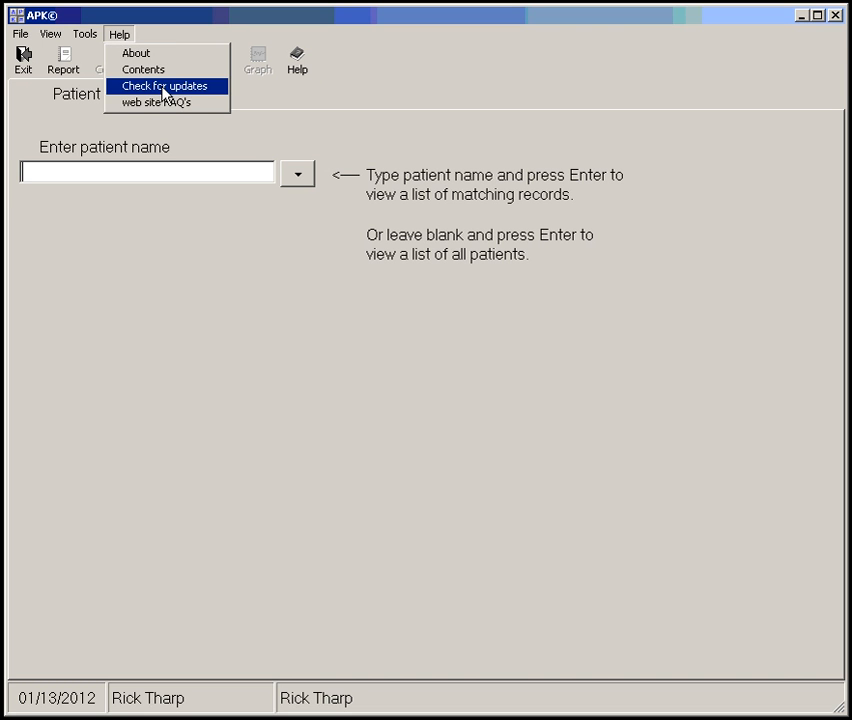
left_click(148, 56)
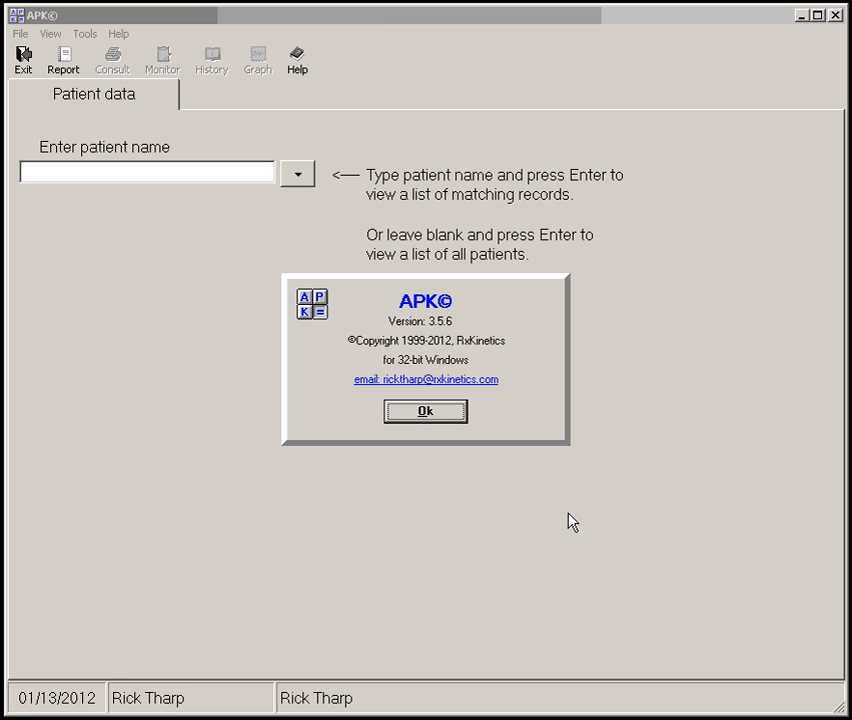